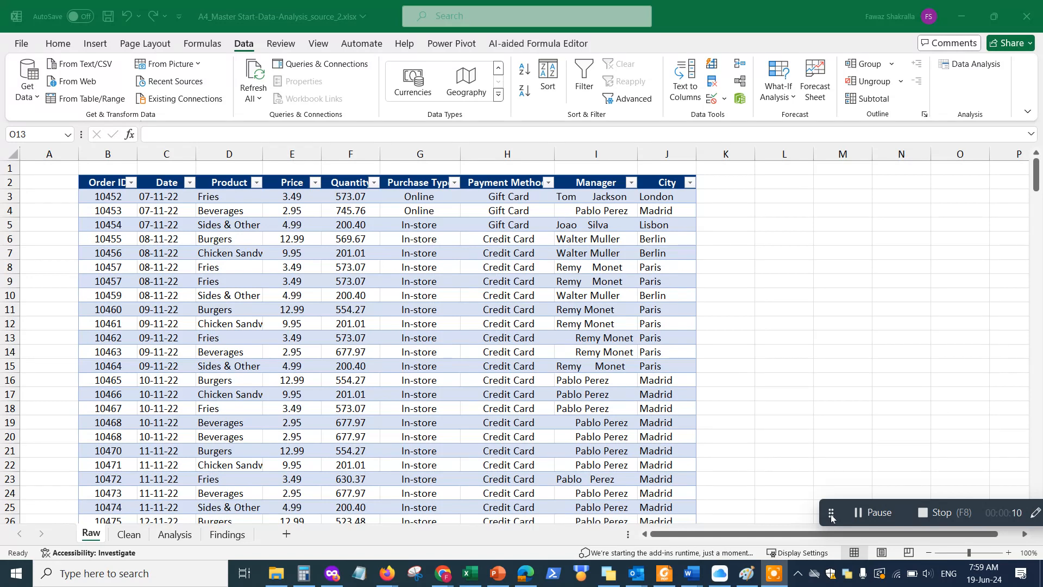
drag(831, 518, 910, 518)
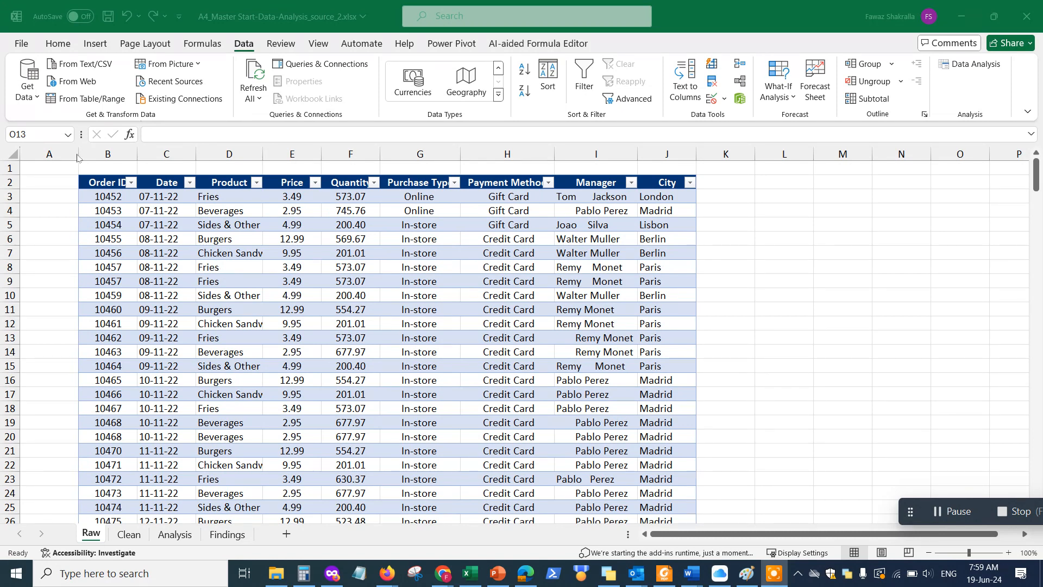
Step: Check in the Excel add-ins manager, reached from the program options, whether the Analysis ToolPak is enabled
click(22, 43)
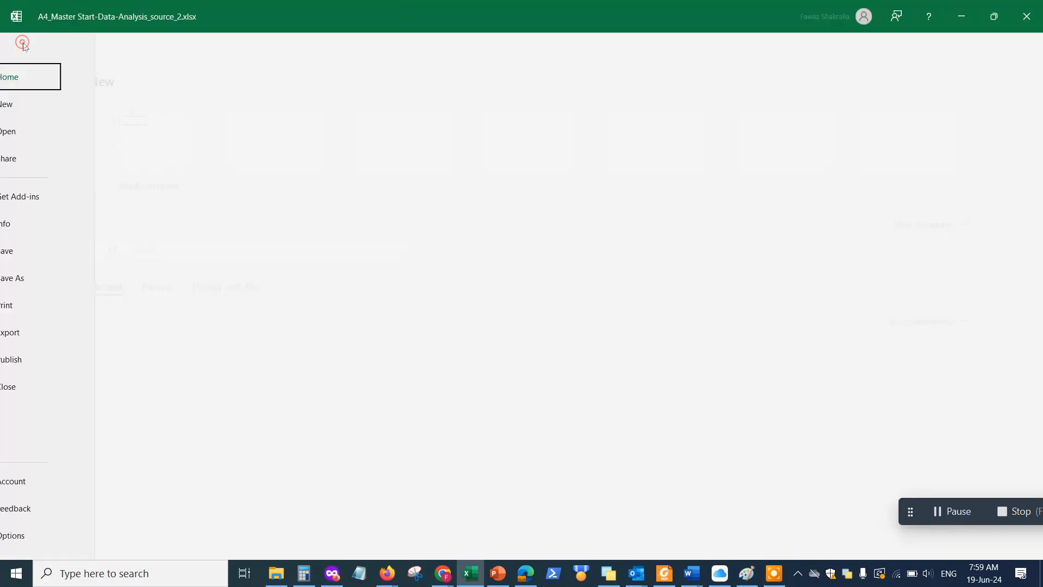
click(44, 537)
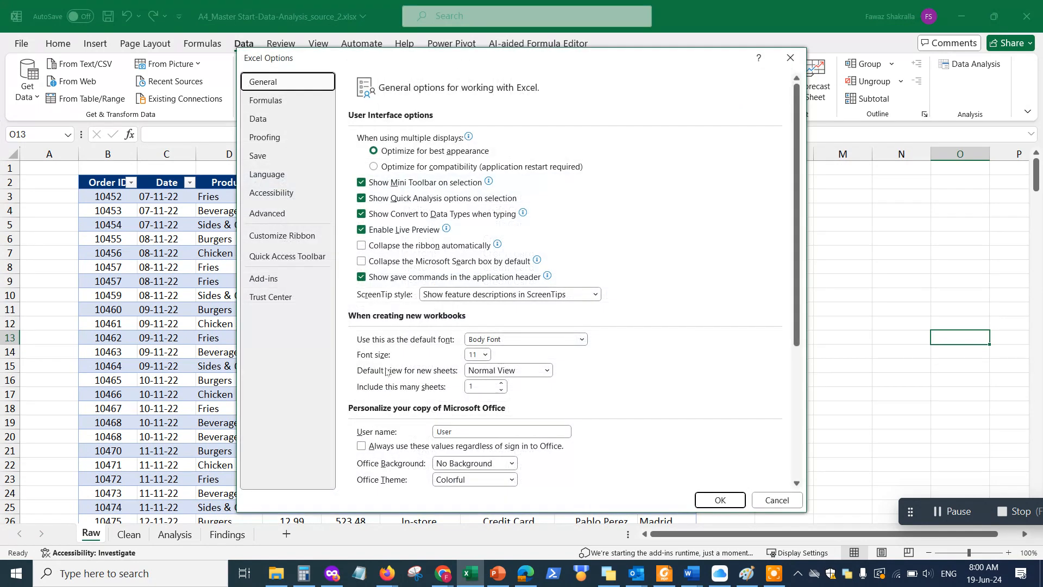
click(296, 280)
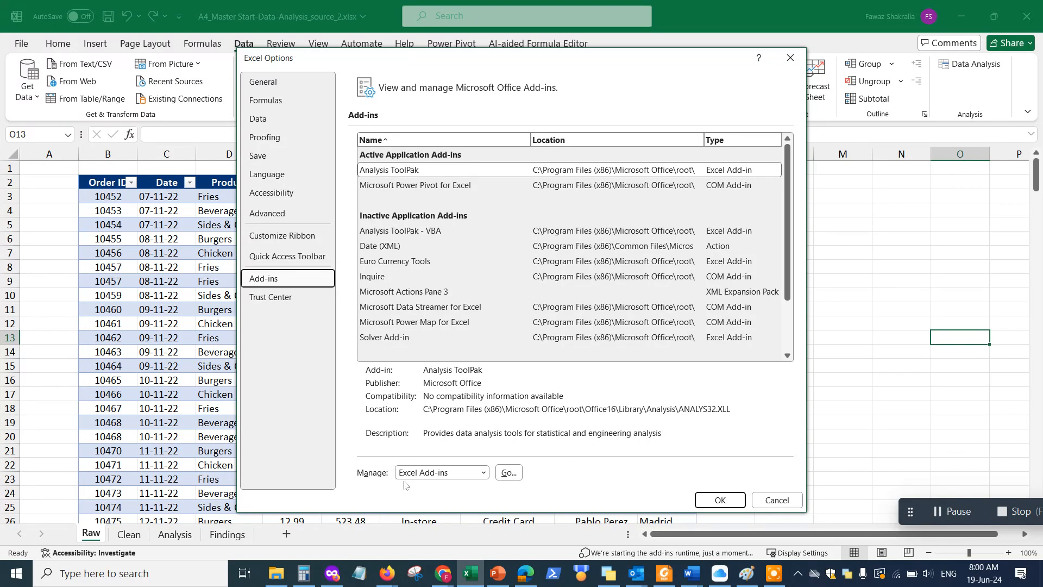
click(510, 473)
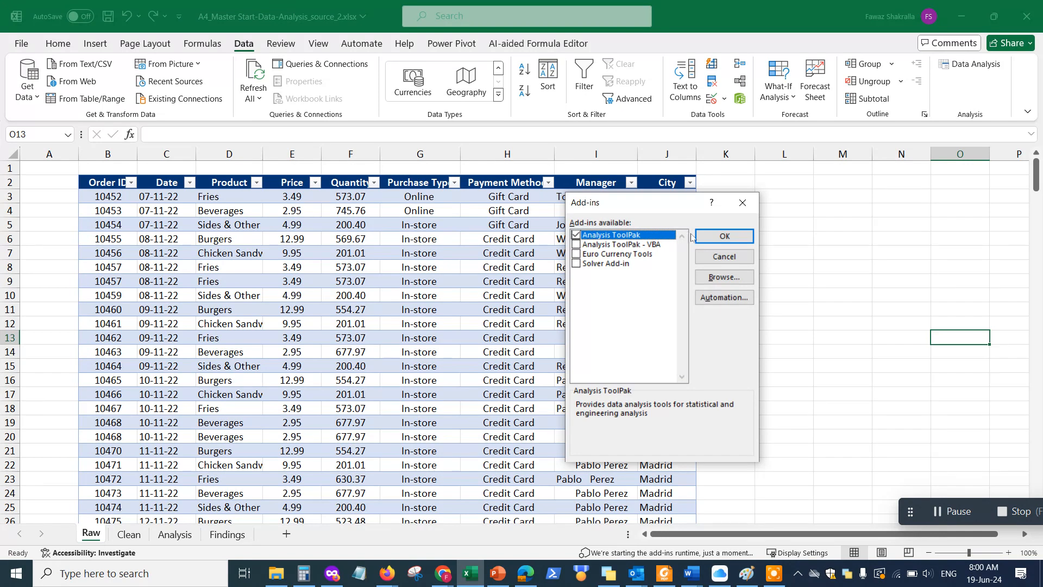
click(730, 236)
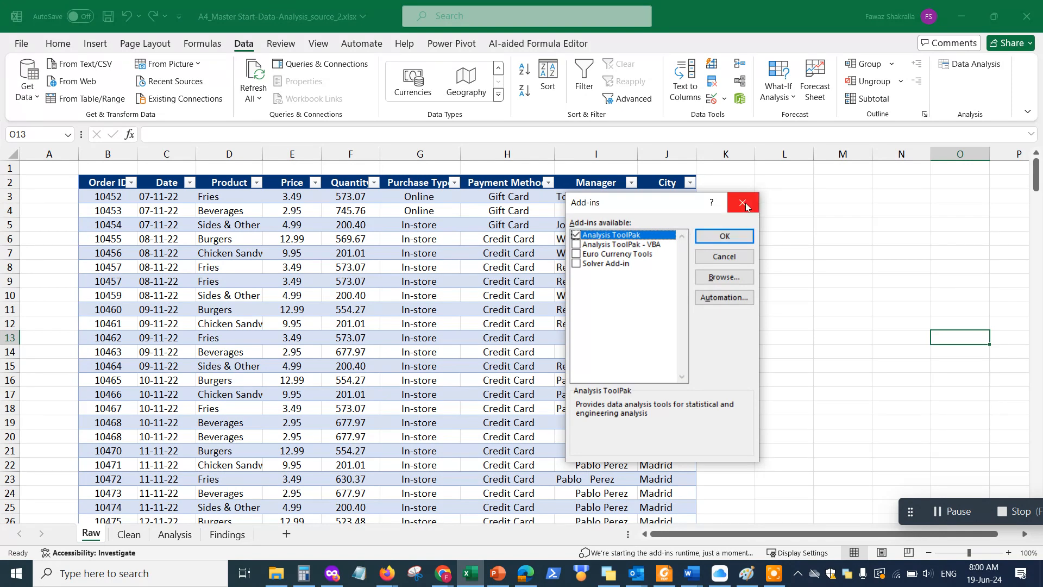
Step: View the list of available Data Analysis tools and close it without running any
click(58, 44)
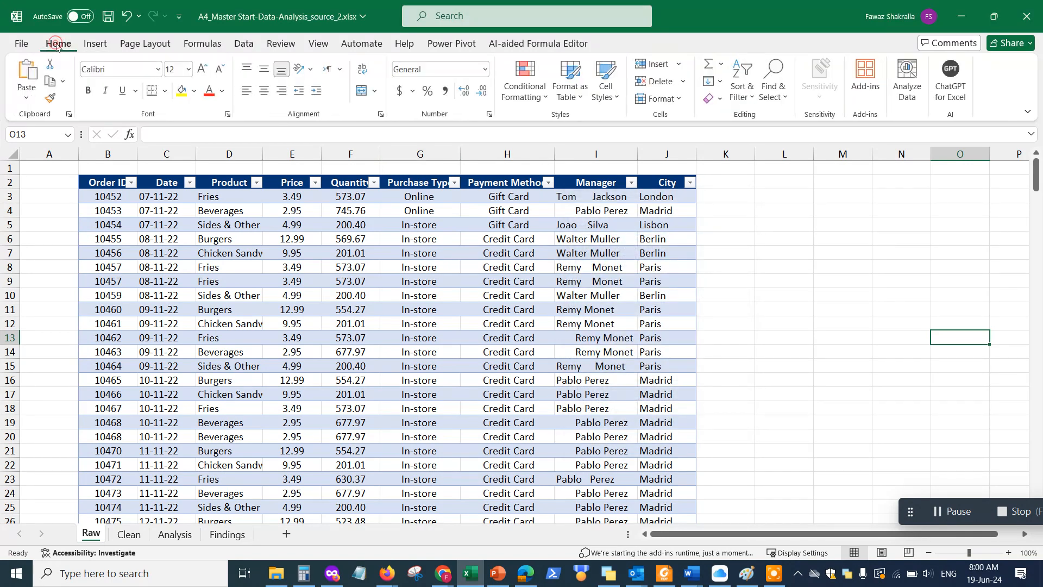
click(243, 44)
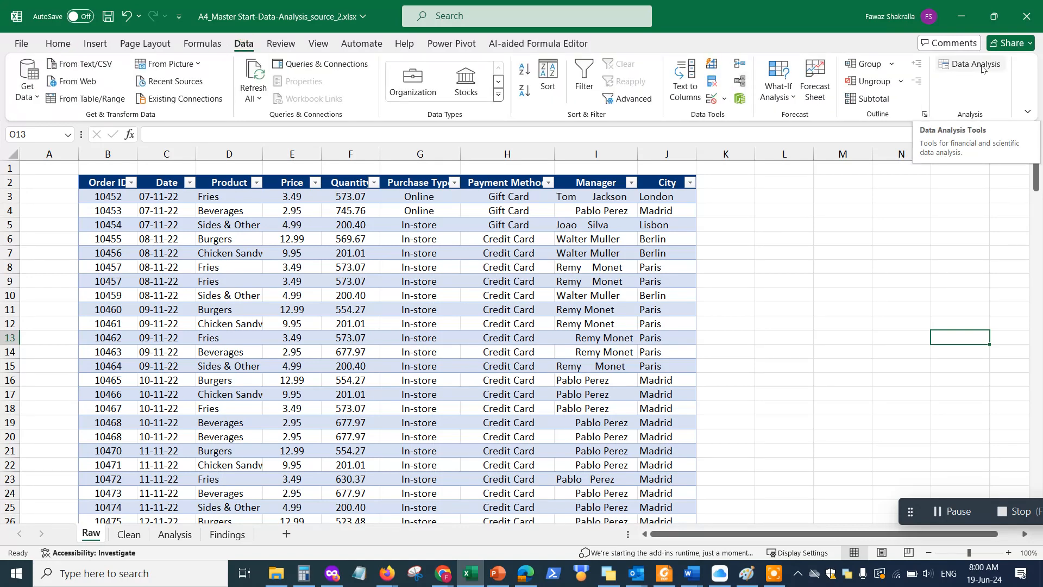
click(982, 67)
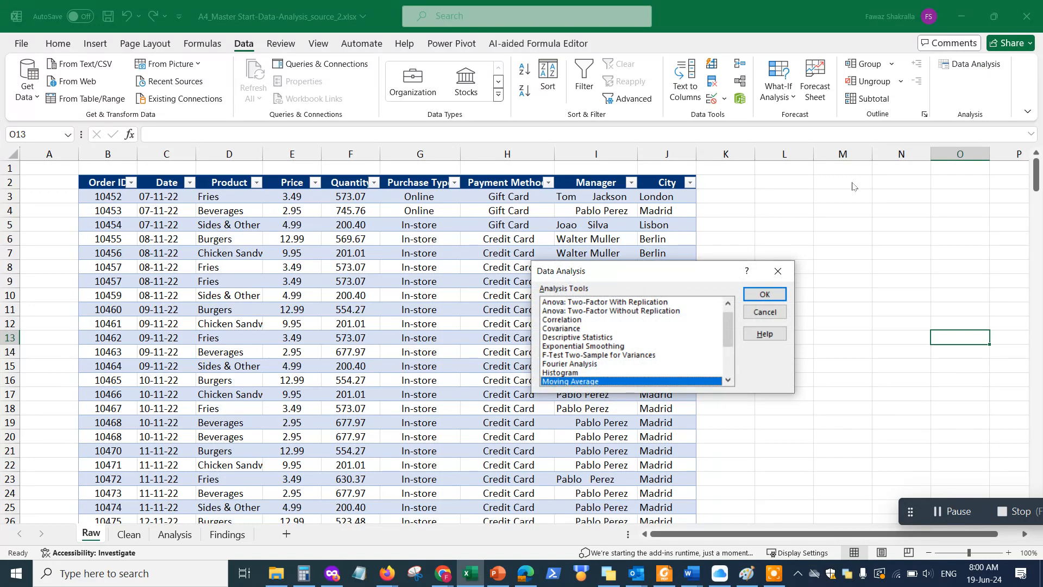
click(777, 272)
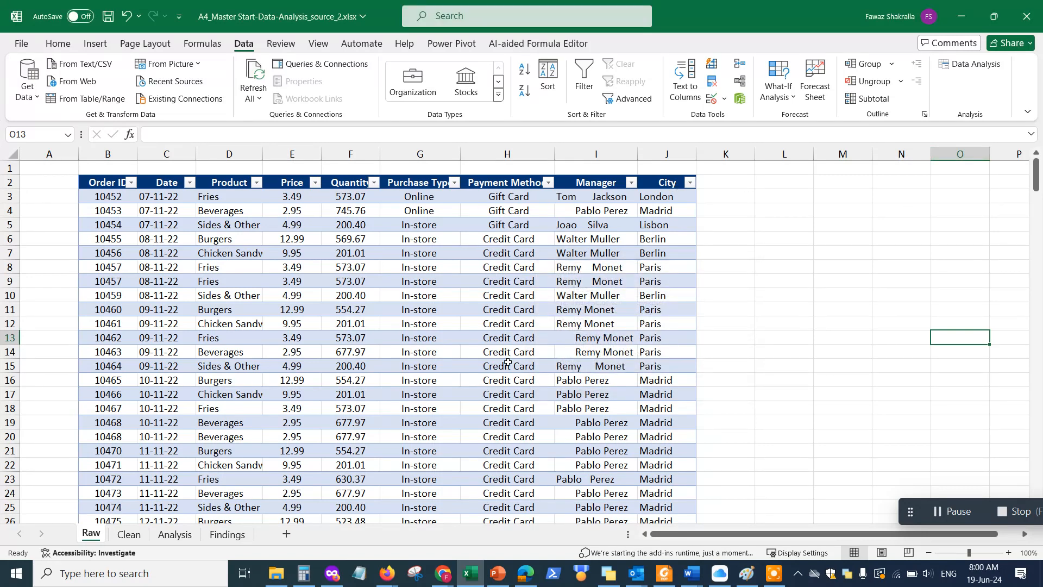
Step: Switch to a blank Notepad document and write the heading "There are four types of Data analysis categories:" on its second line
click(360, 573)
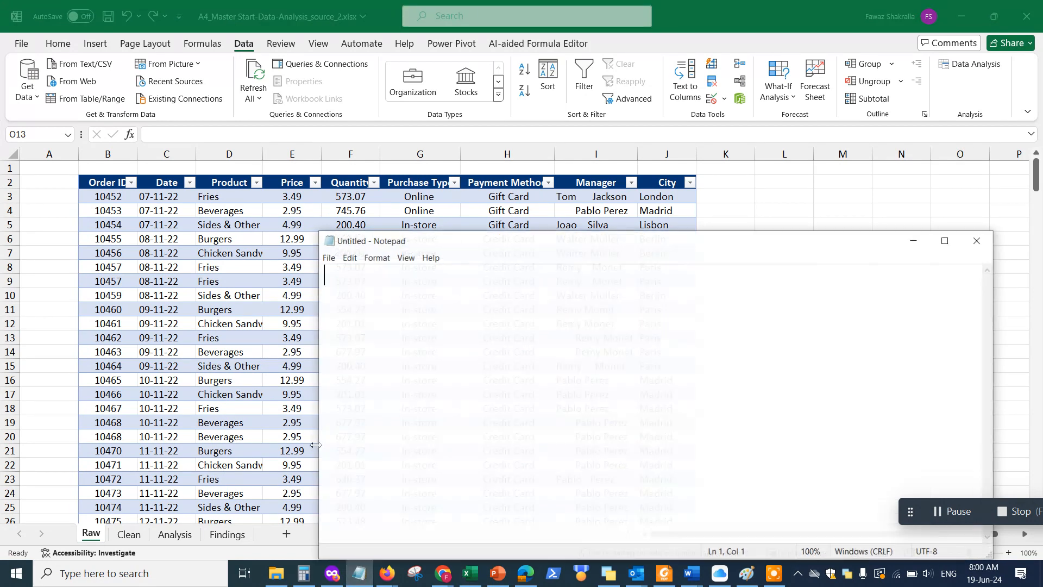
key(Return)
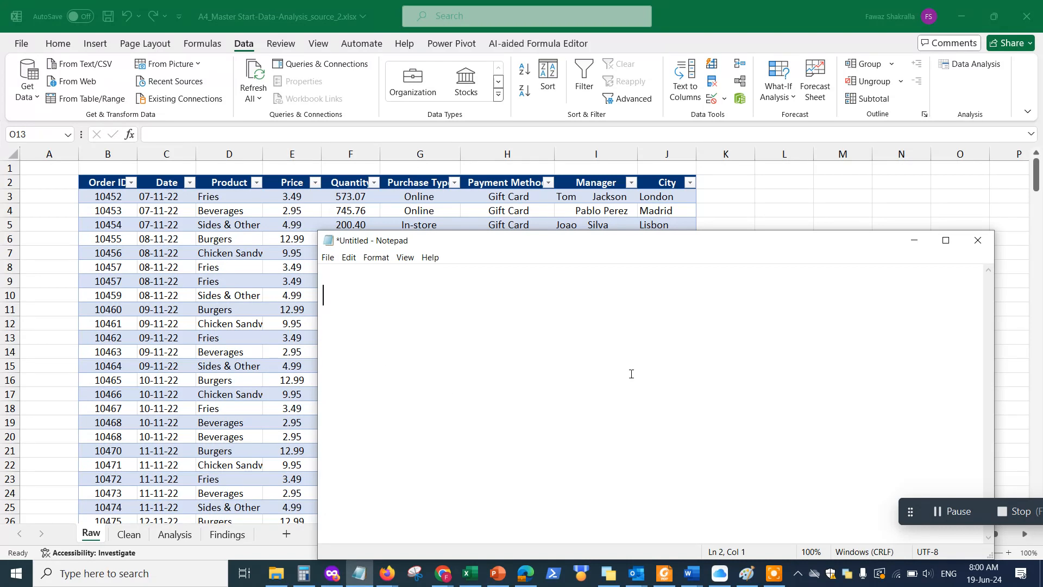
text(There are four types)
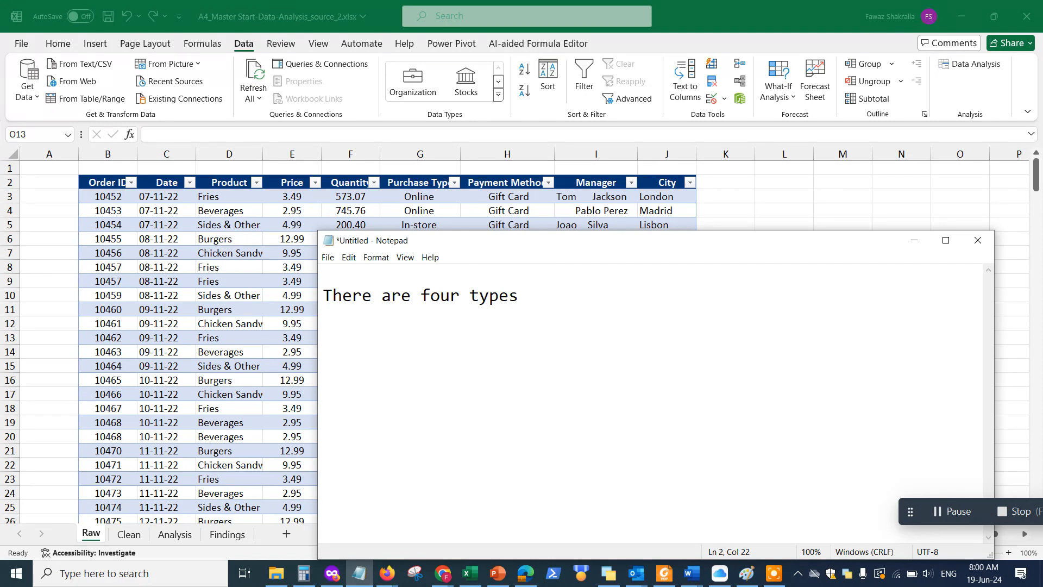
text(of Data a)
text(al)
key(BackSpace)
key(BackSpace)
text(n)
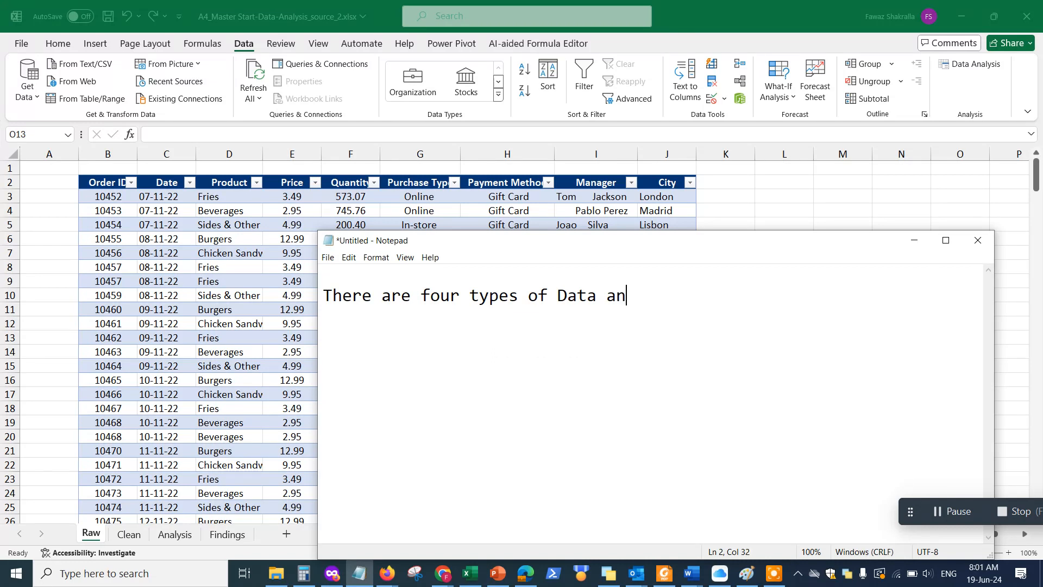
text(alysis categories:)
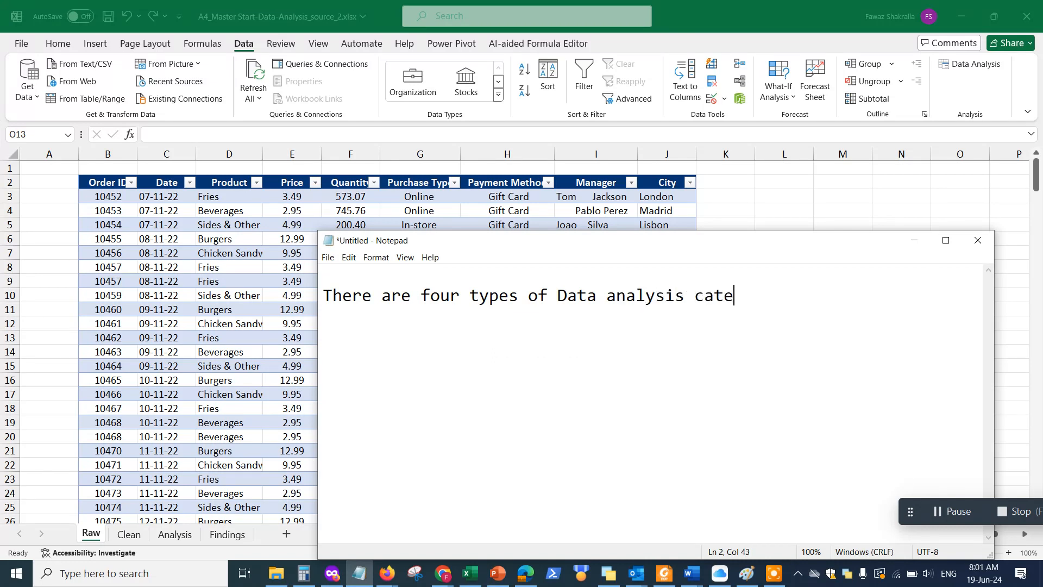
Step: Add a numbered list below the heading, after a blank line: "1. Descriptive:", "2. Diagnostic:", "3. Predictive:", "4. Prescriptive:"
key(Return)
key(Return)
text(1)
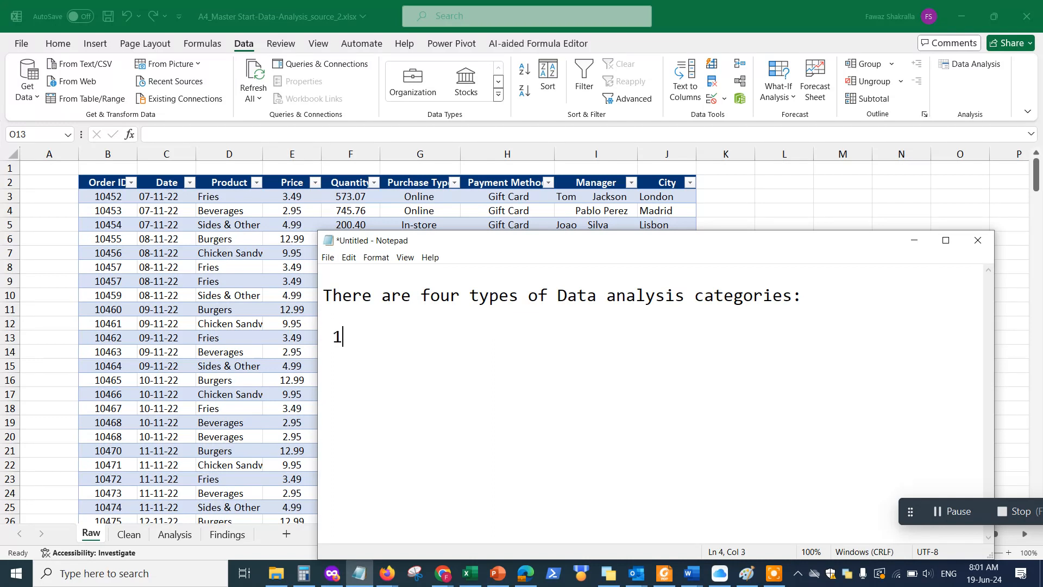
text(. Descriptive:)
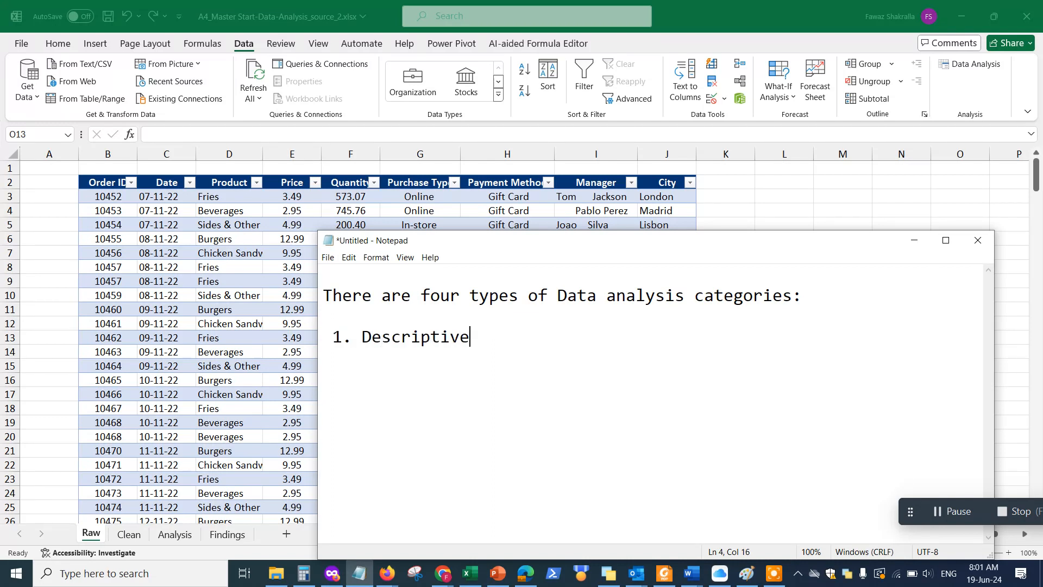
key(Return)
text(2. Diagnostic:)
key(Return)
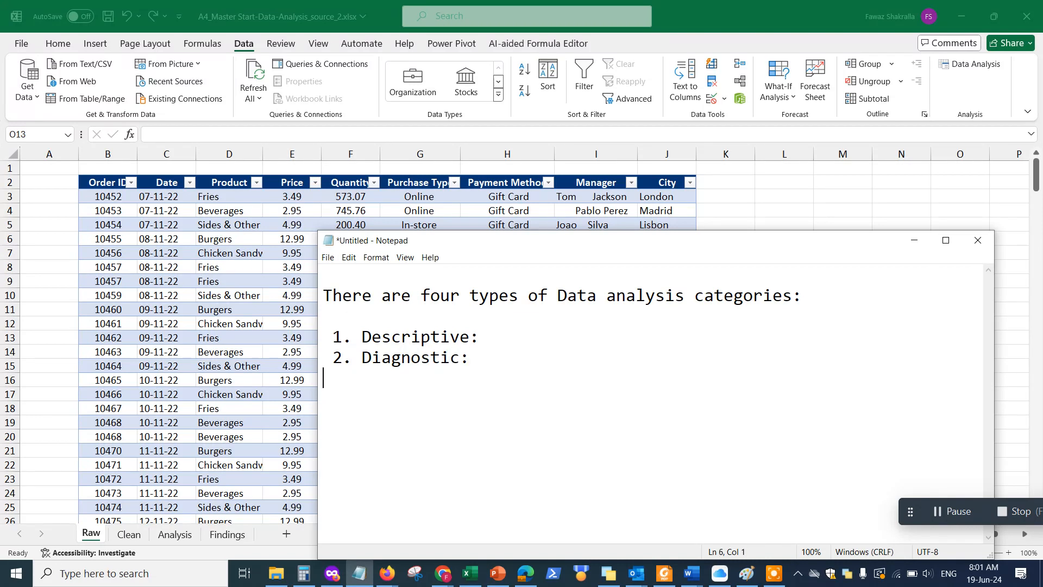
text(3. Predictive)
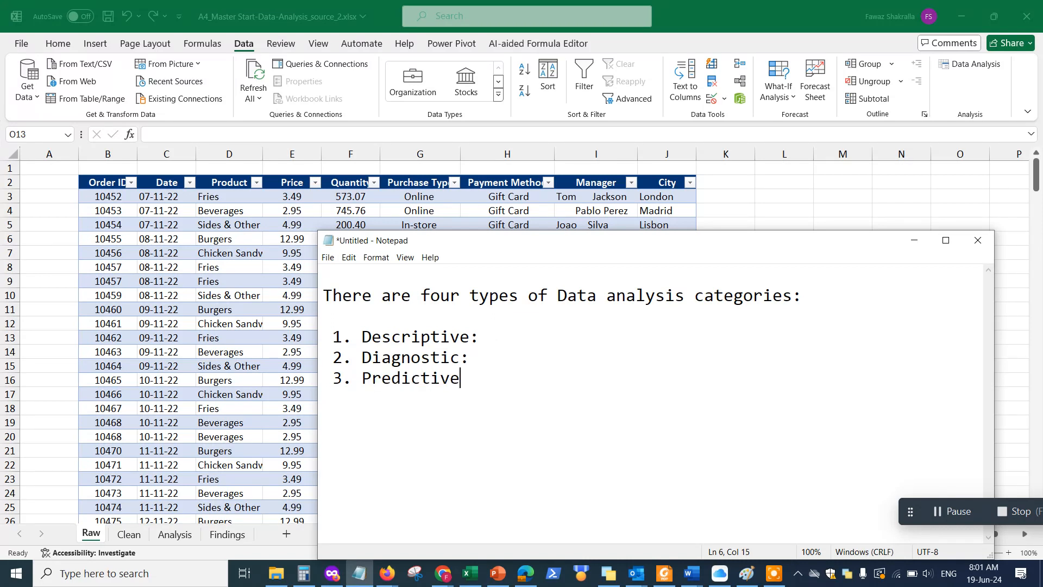
text(:  4. Prescrip)
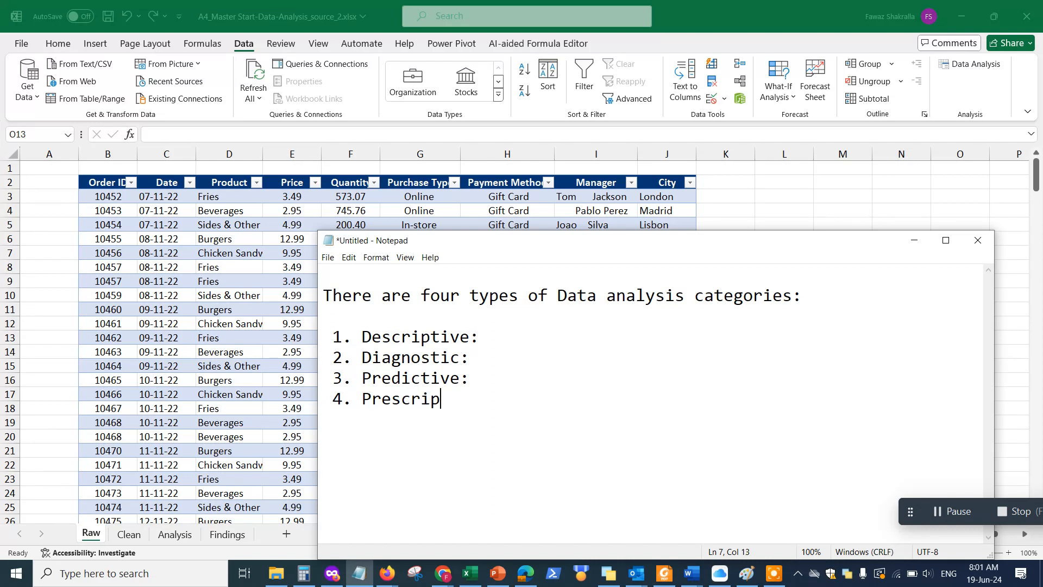
text(tive:)
Step: Add the word "data" before the colon in each of the four numbered items
click(469, 339)
text(data)
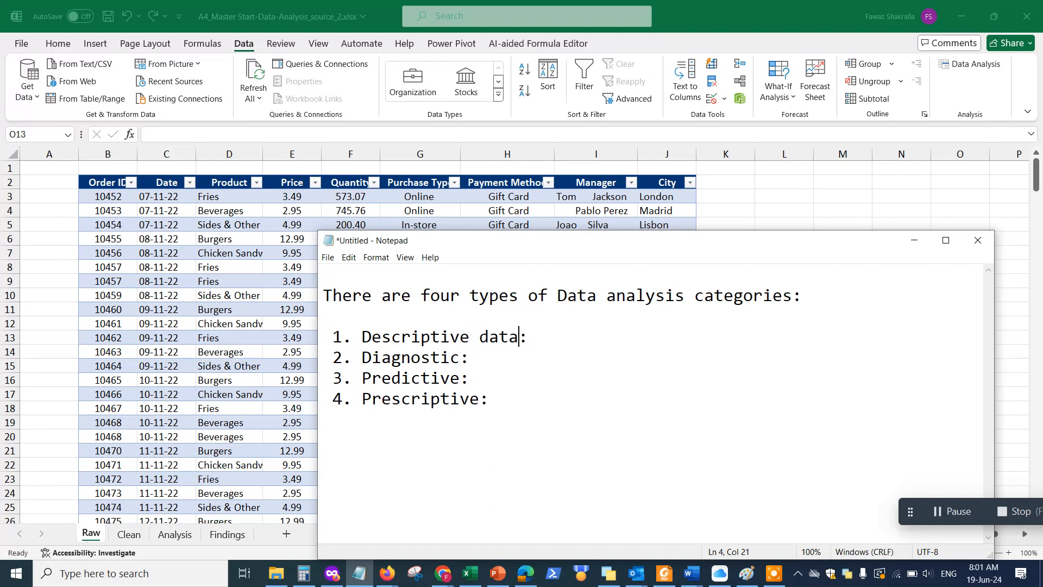
click(459, 363)
text(data)
click(460, 380)
text(data)
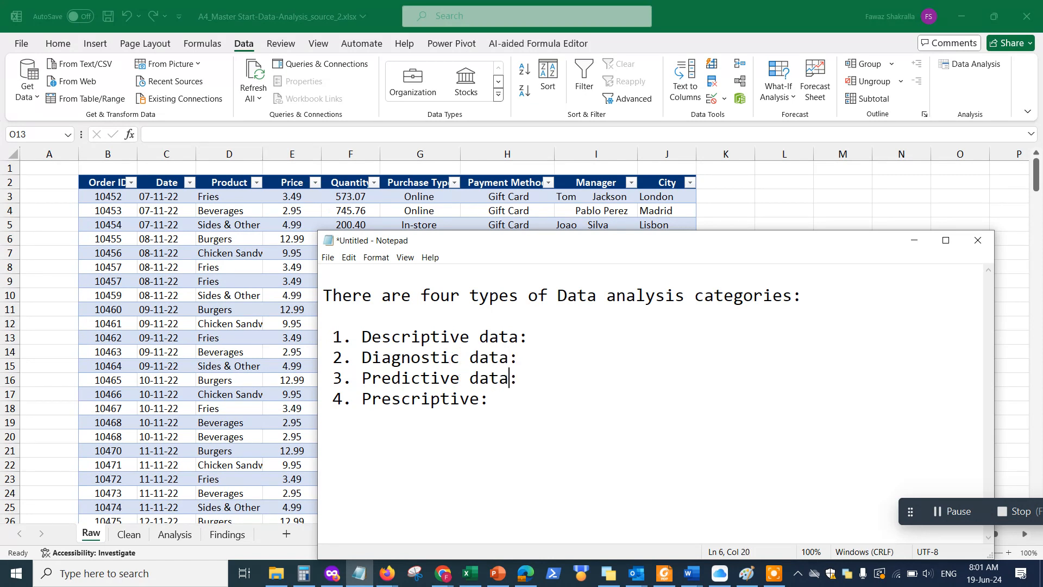
click(475, 400)
text(data)
Step: Insert the line "You own an ice cream truck in London." directly under the heading, keeping a blank line above the list
click(497, 308)
key(Return)
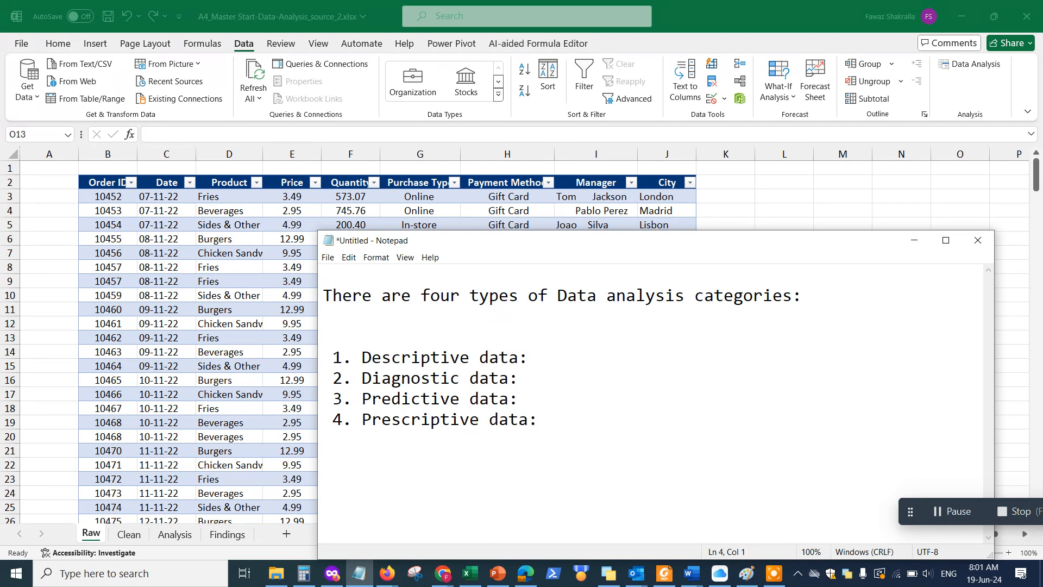
click(498, 308)
text(You own an ice scr)
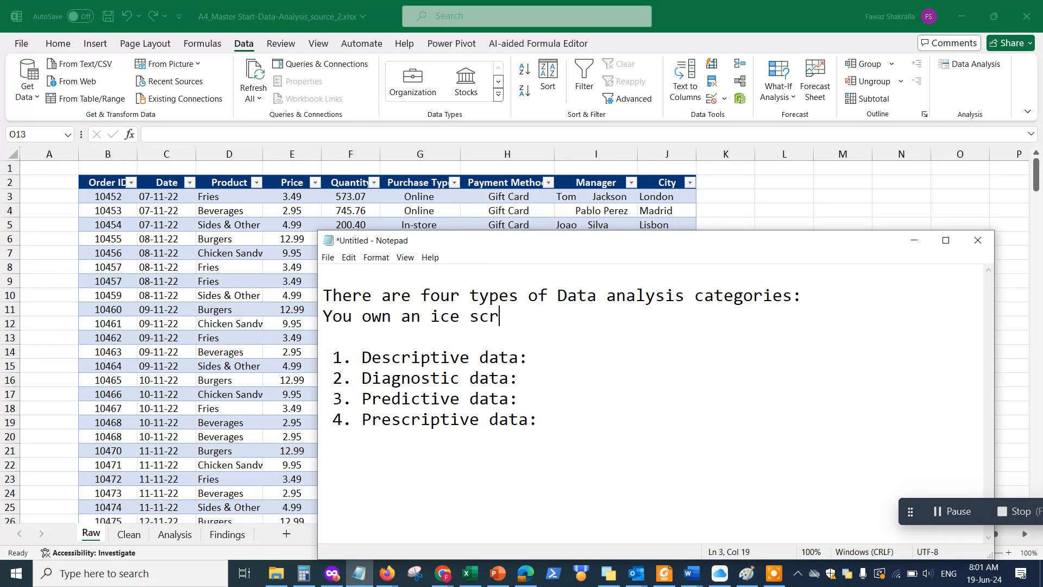
key(BackSpace)
key(BackSpace)
key(BackSpace)
text(cream truck in Long)
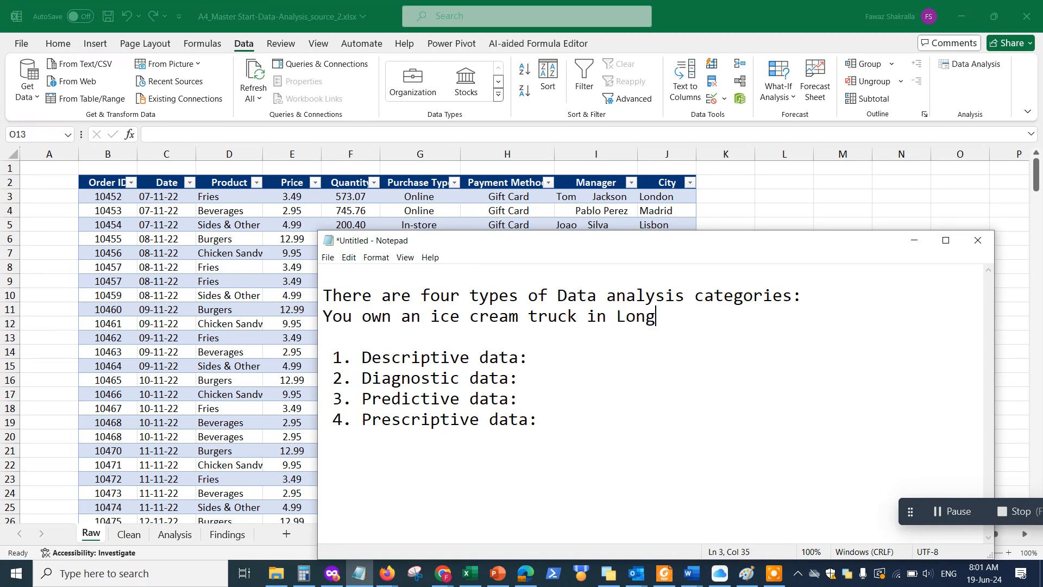
key(BackSpace)
text(don.)
Step: Write the example "total sales per week," after the Descriptive data item
click(543, 358)
text(total sales over)
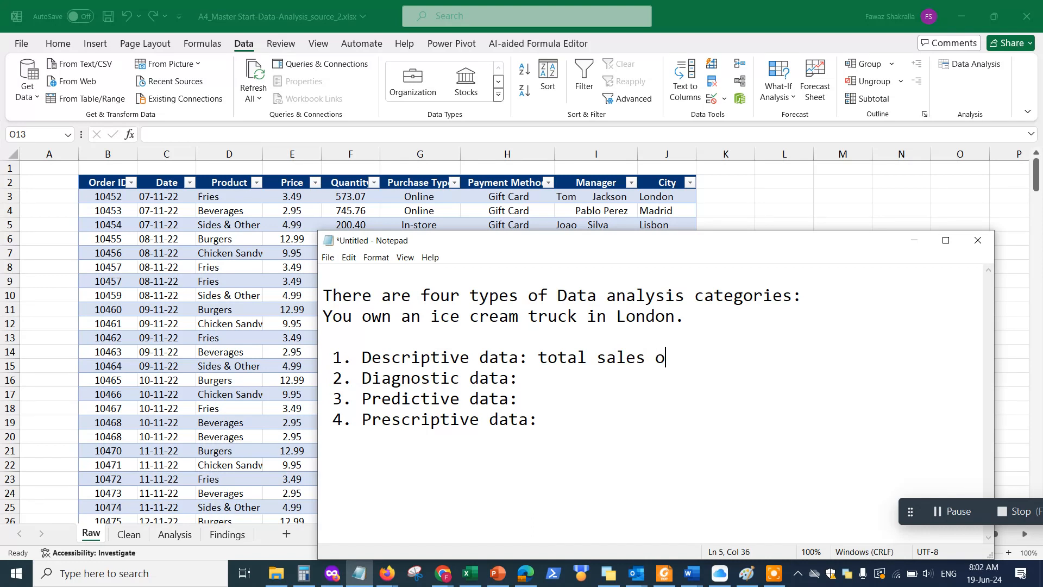
key(BackSpace)
key(BackSpace)
key(BackSpace)
key(BackSpace)
text(per week, )
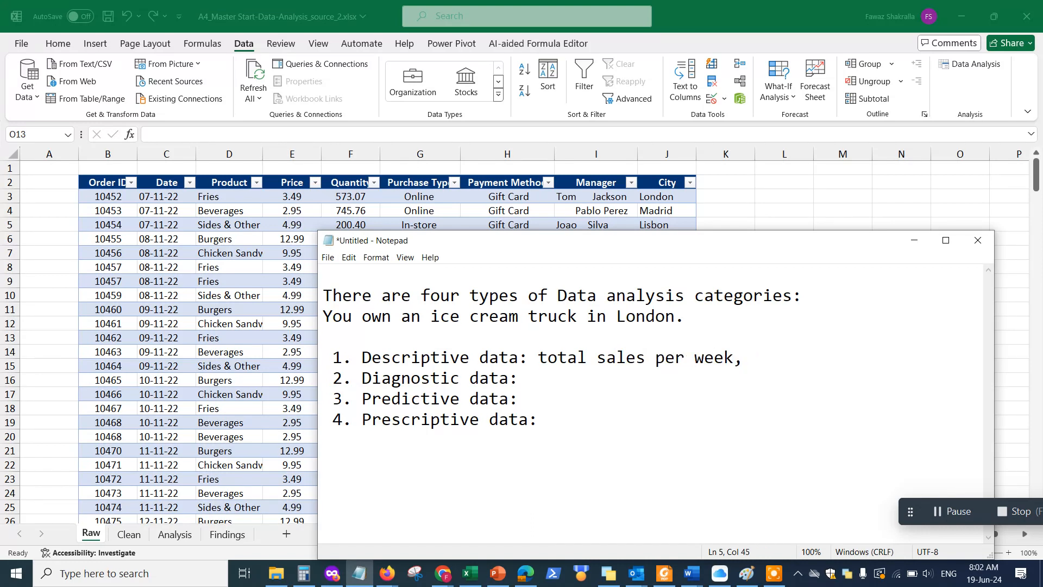
Step: Continue the Descriptive data examples with "sales by ice cream flavour per week, per weekend"
text(d)
key(BackSpace)
text(sales by ics)
key(BackSpace)
text(e )
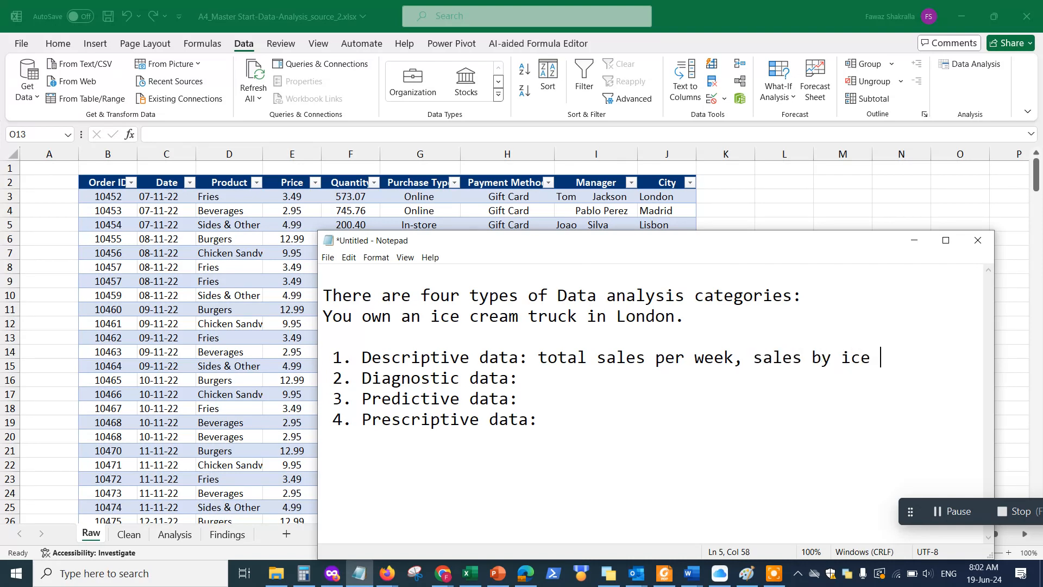
text(cream fla)
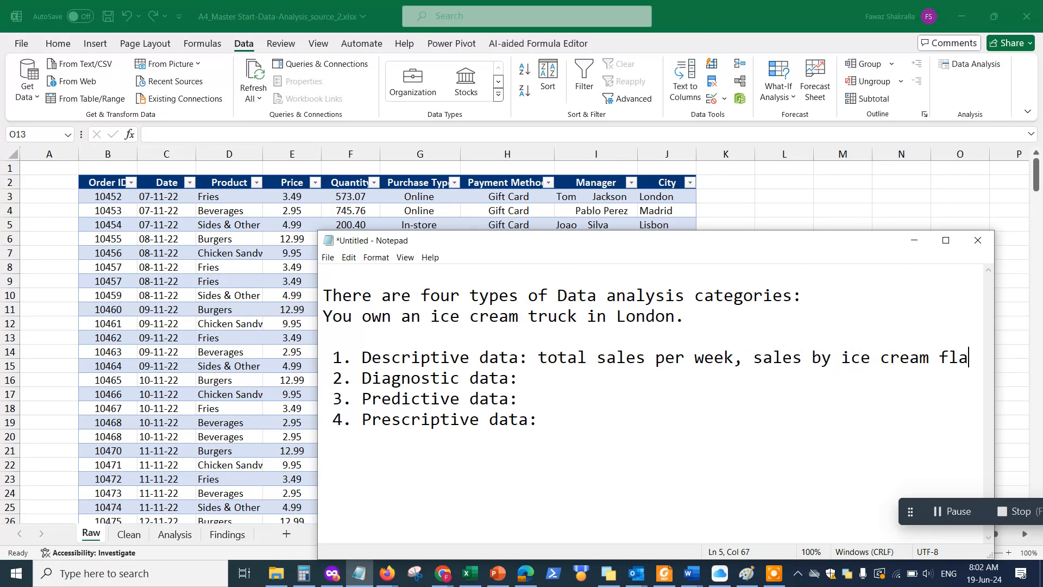
text(vour )
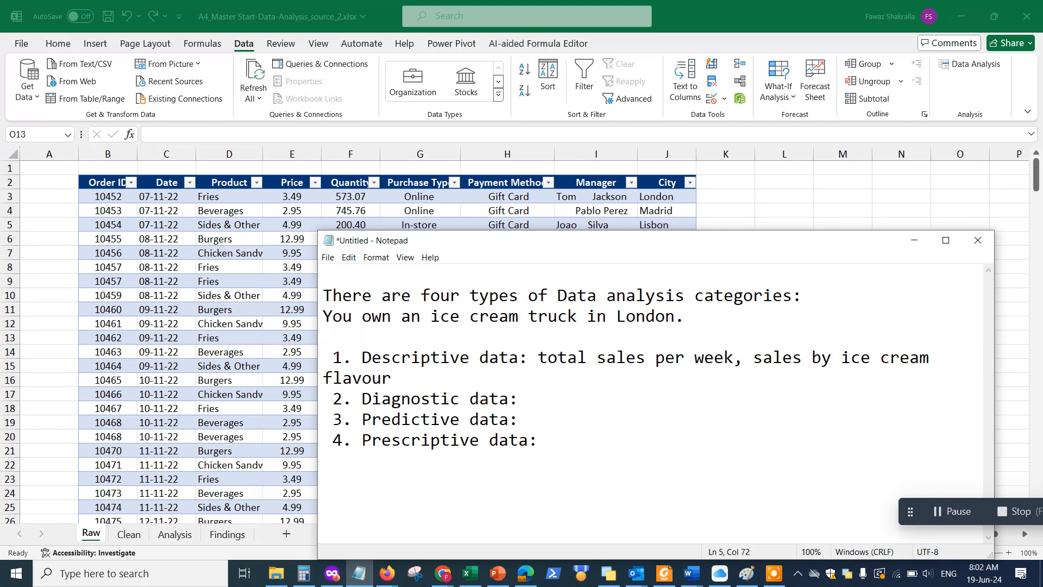
text(per week, per)
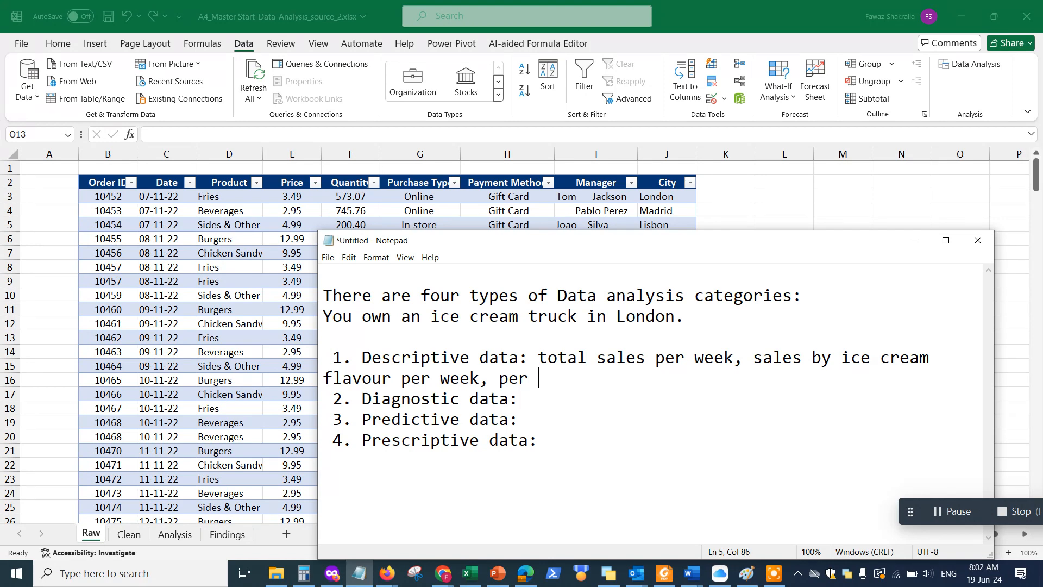
text( weekend,)
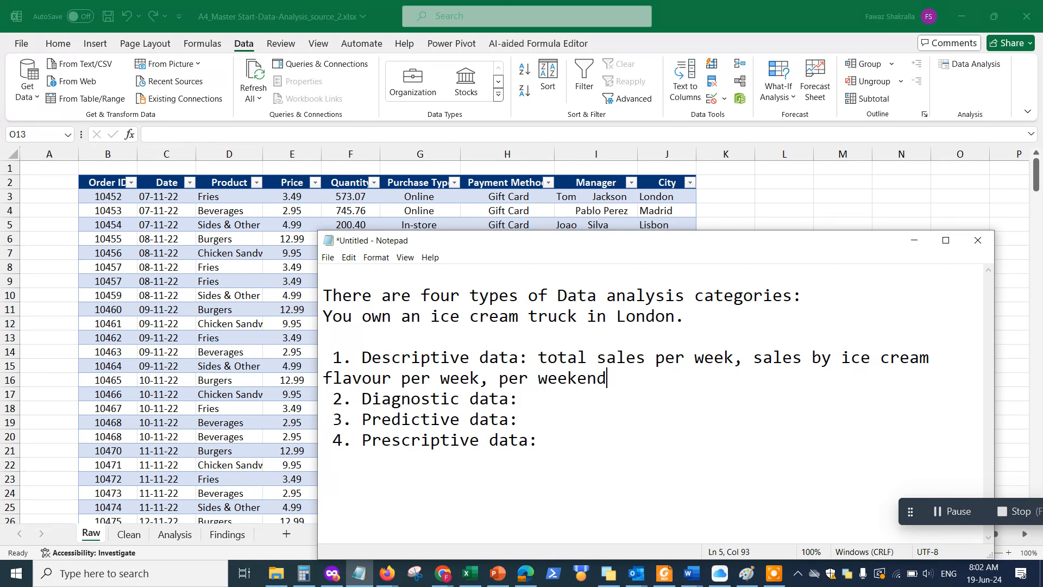
Step: Complete the Descriptive data examples with ", per national holidays, Range, Median, average sales price, grand total sales by day."
key(BackSpace)
text(, per national hold)
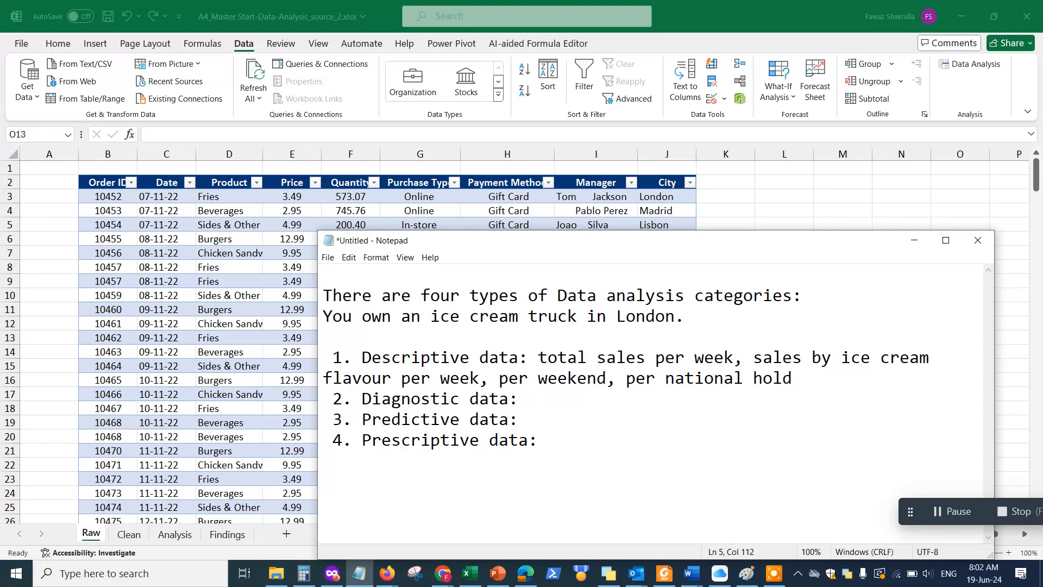
key(BackSpace)
text(idays, Range, )
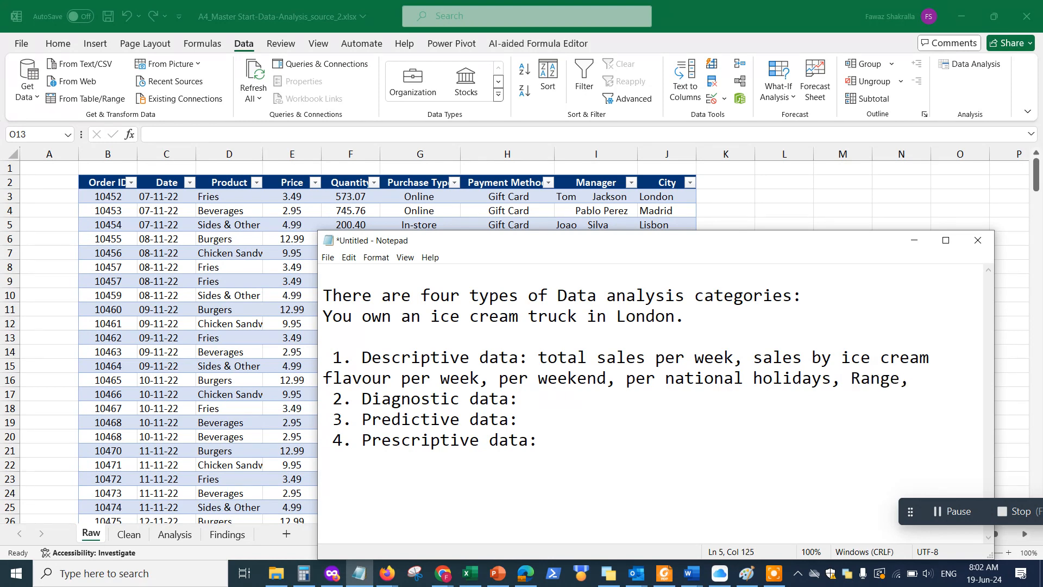
text(Median, averag)
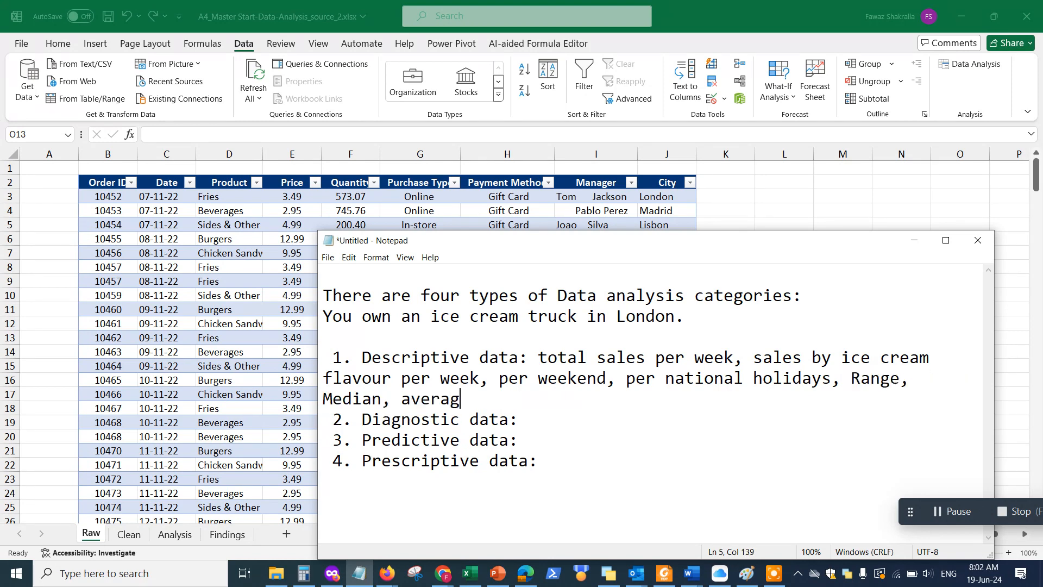
text(e sales price)
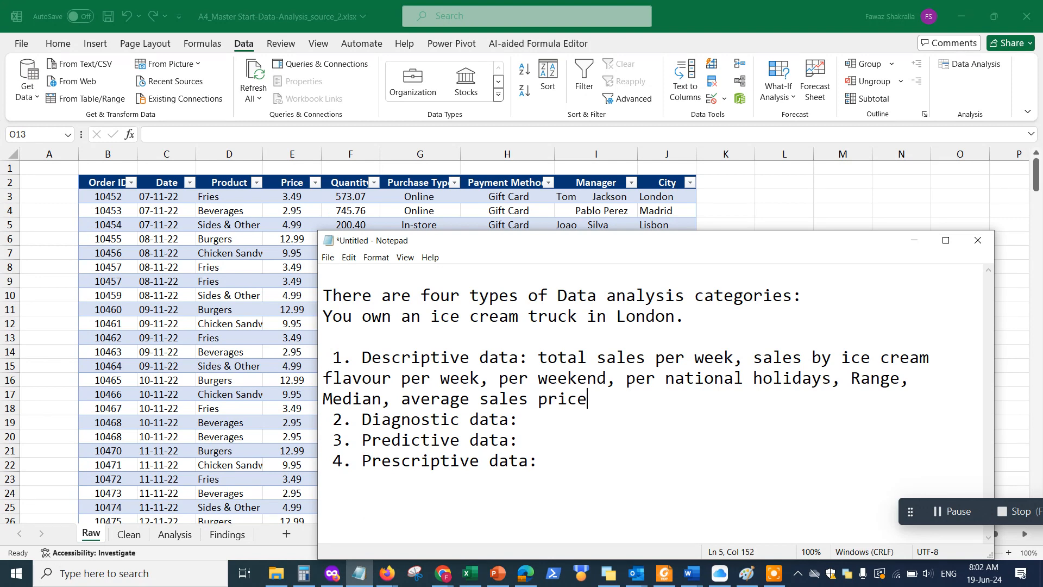
text(, grand totals)
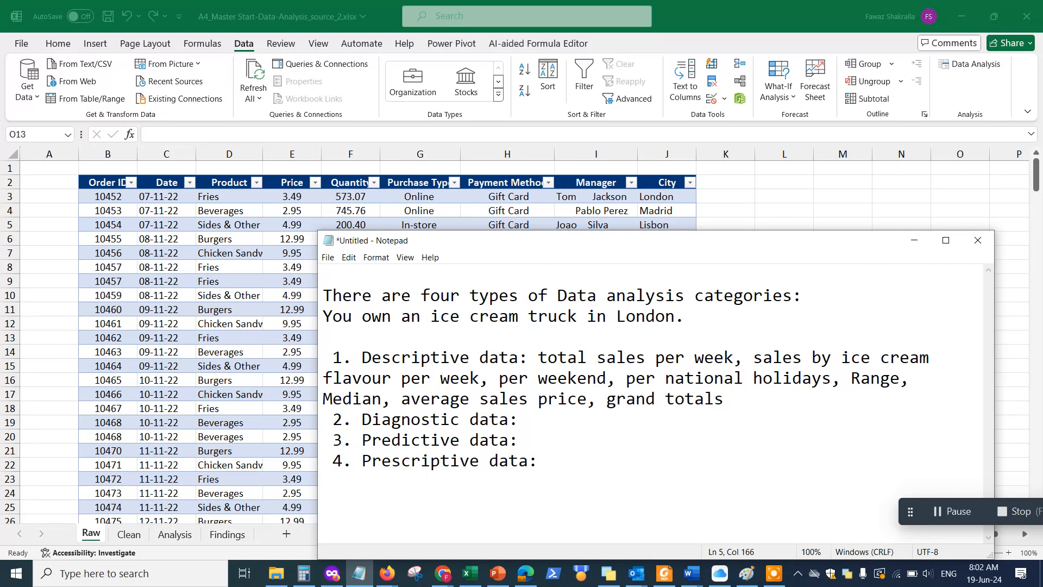
key(BackSpace)
text(sales by day.)
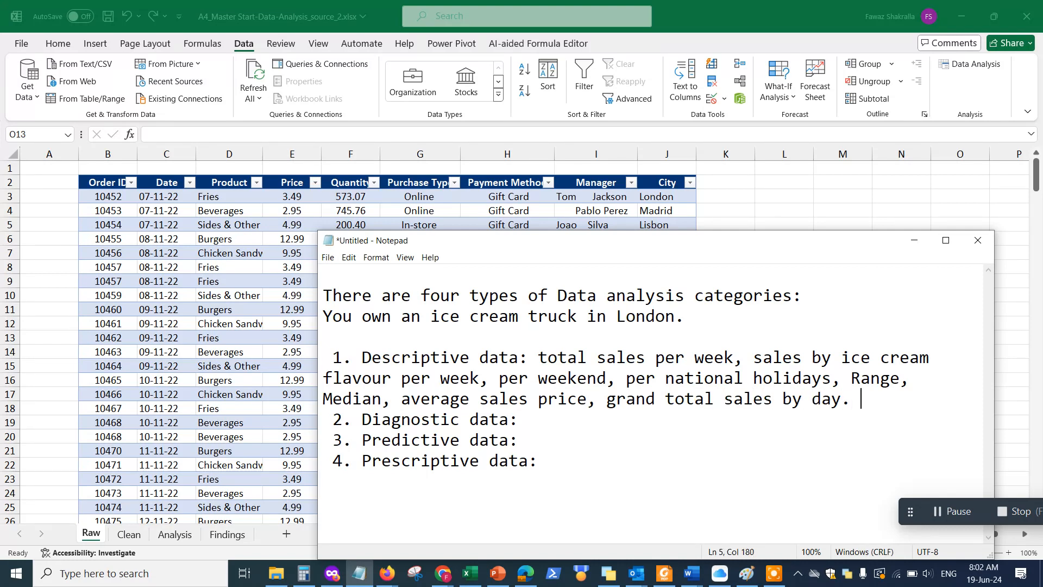
Step: Insert a blank line before and after the Diagnostic data item
key(Return)
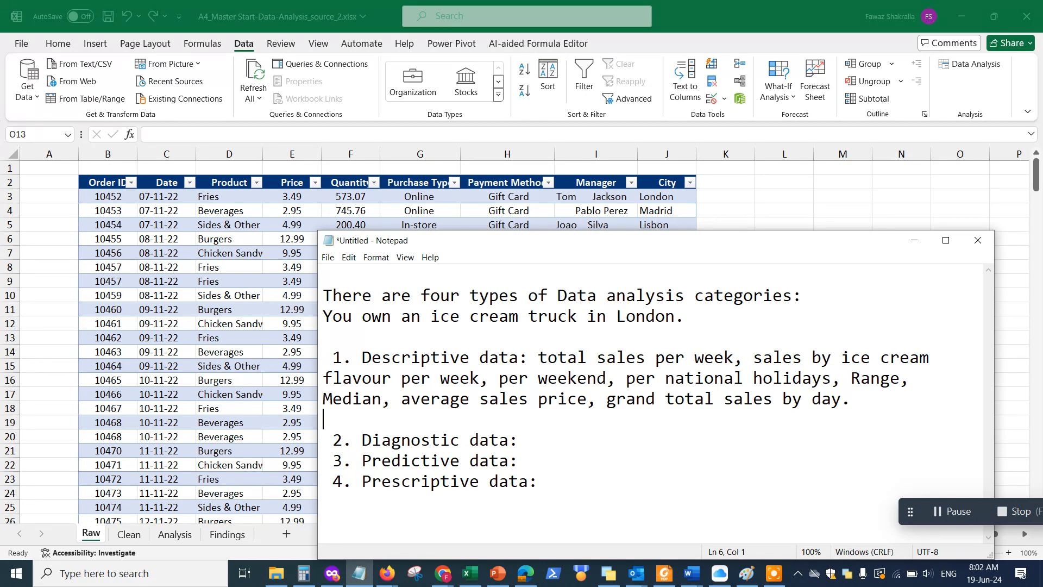
click(538, 440)
key(Return)
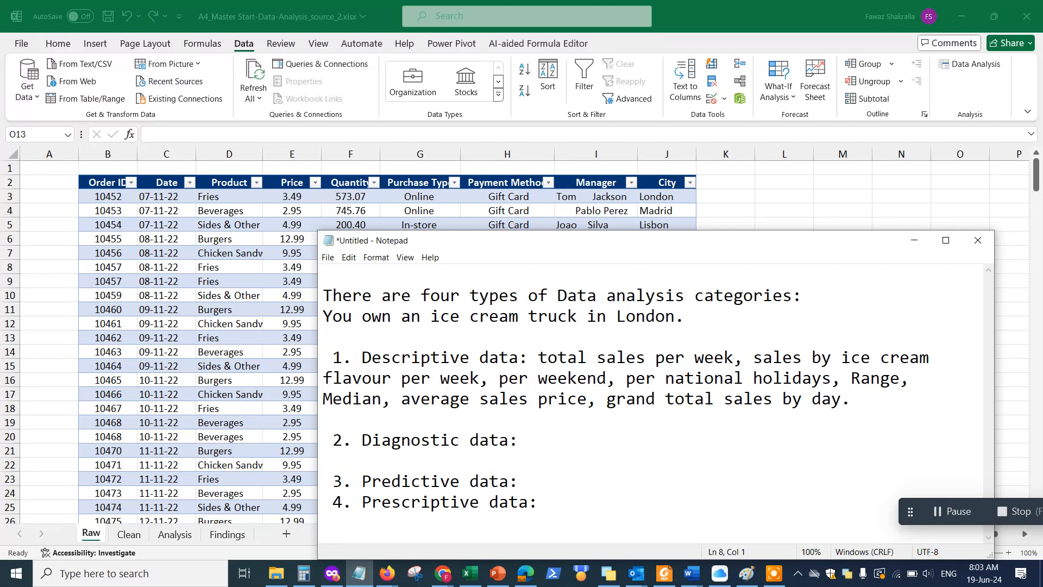
Step: Write the example "why were March sales lower than sales in January, or February" after the Diagnostic data item
key(Left)
text(why were March sales)
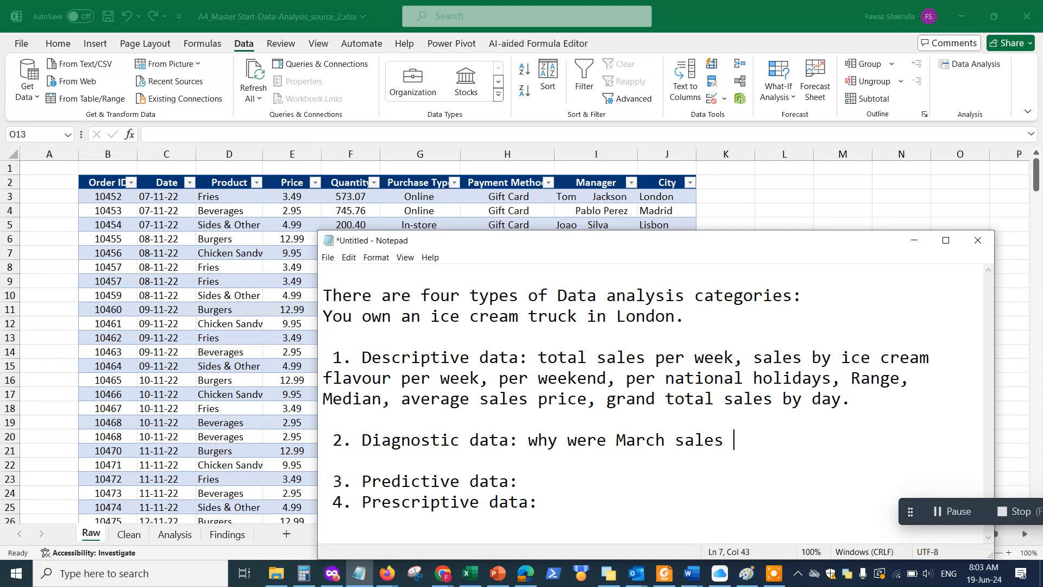
text( lower than)
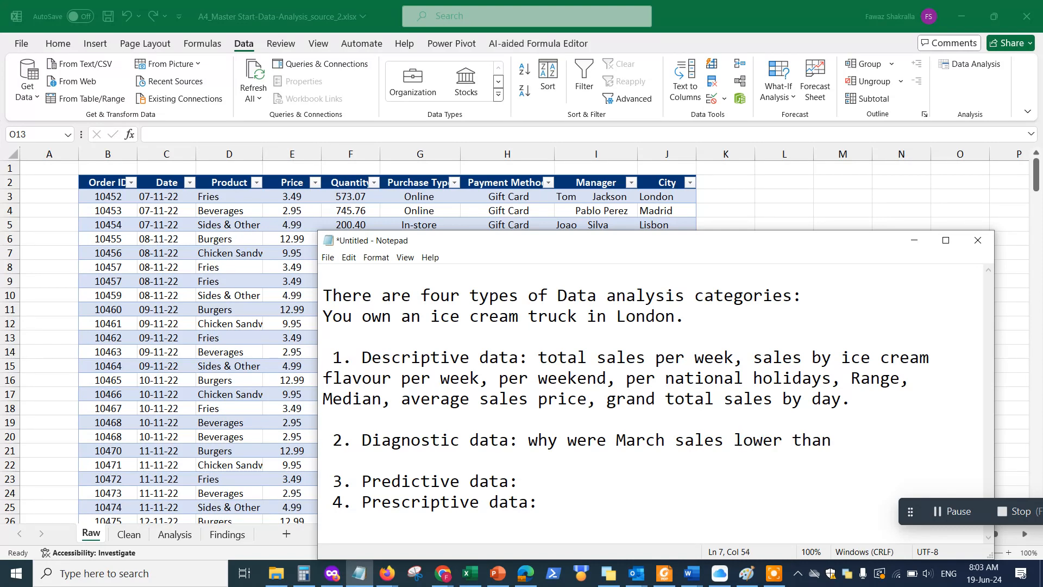
text( sales in Janu)
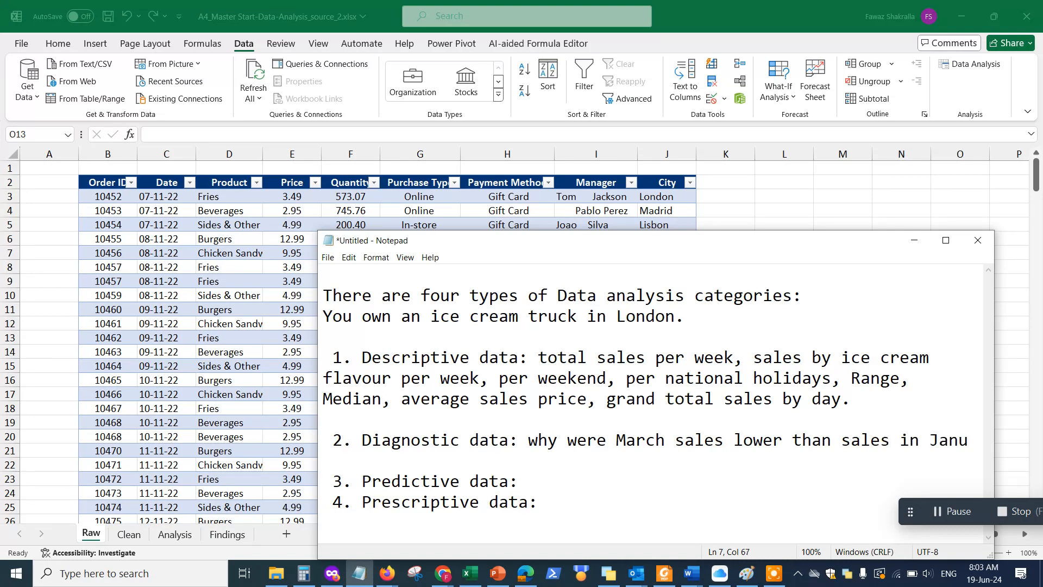
text(ary, por)
key(BackSpace)
key(BackSpace)
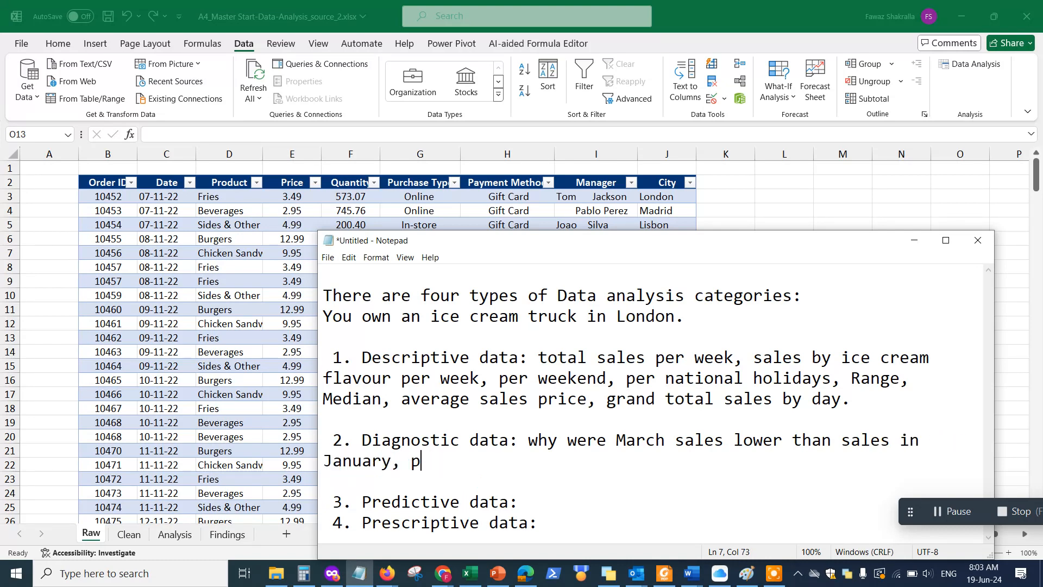
key(BackSpace)
text(or Febru)
key(BackSpace)
key(BackSpace)
text(ruary)
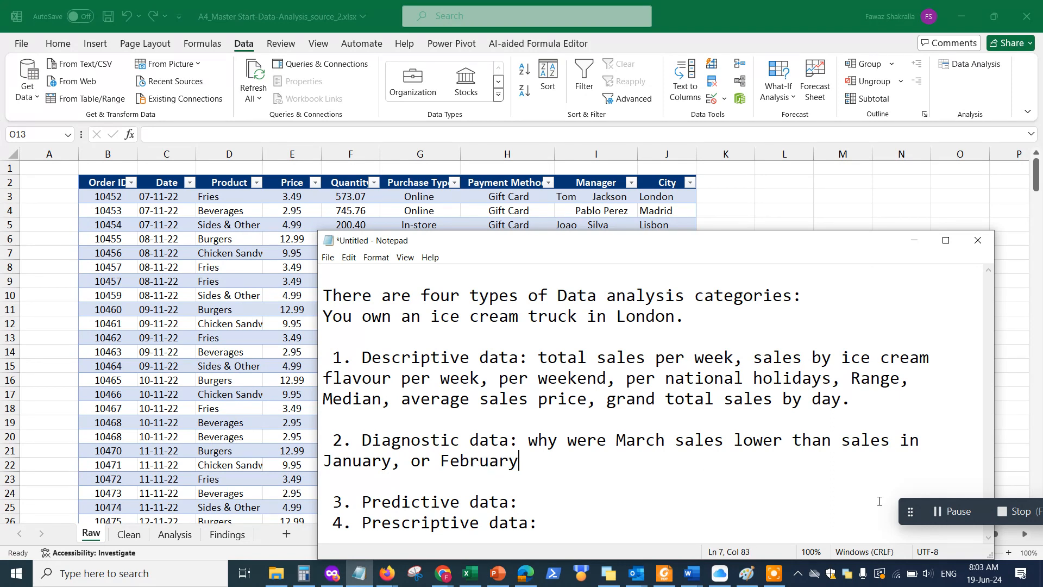
Step: Finish the Diagnostic data example by appending ", comparison analysis data."
click(957, 509)
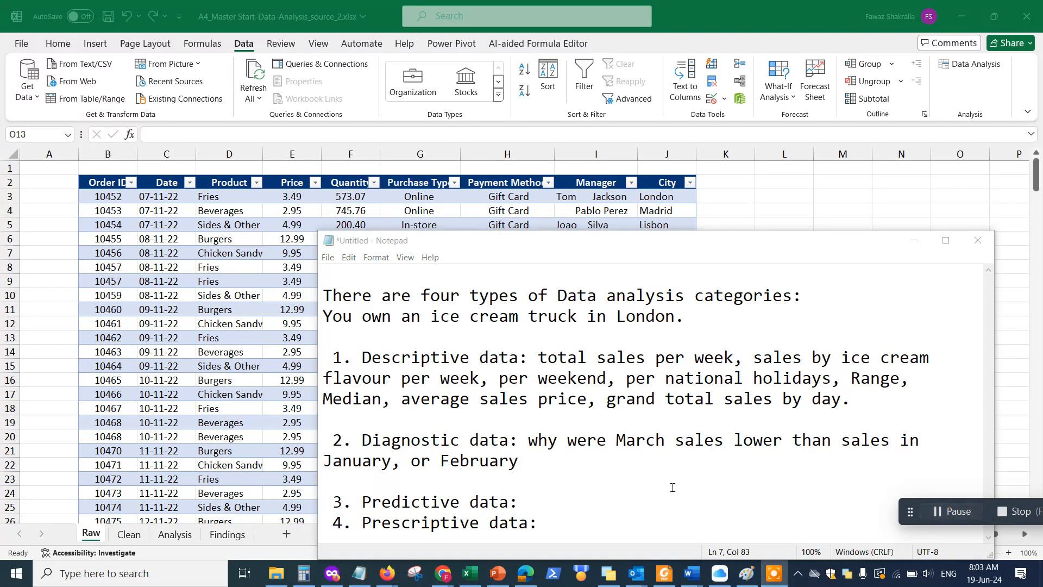
click(576, 459)
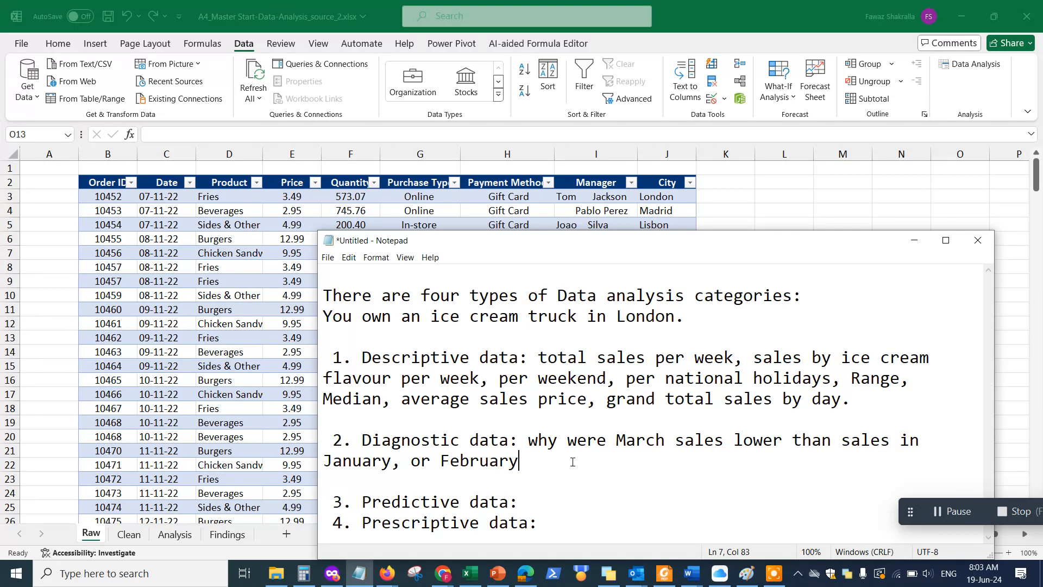
text(, comparison)
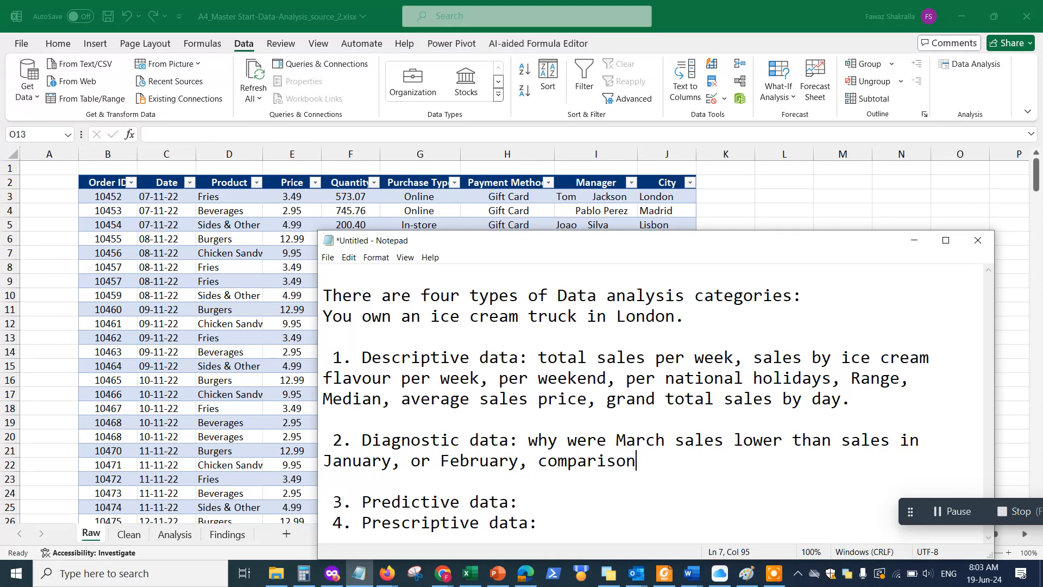
text( analysis d)
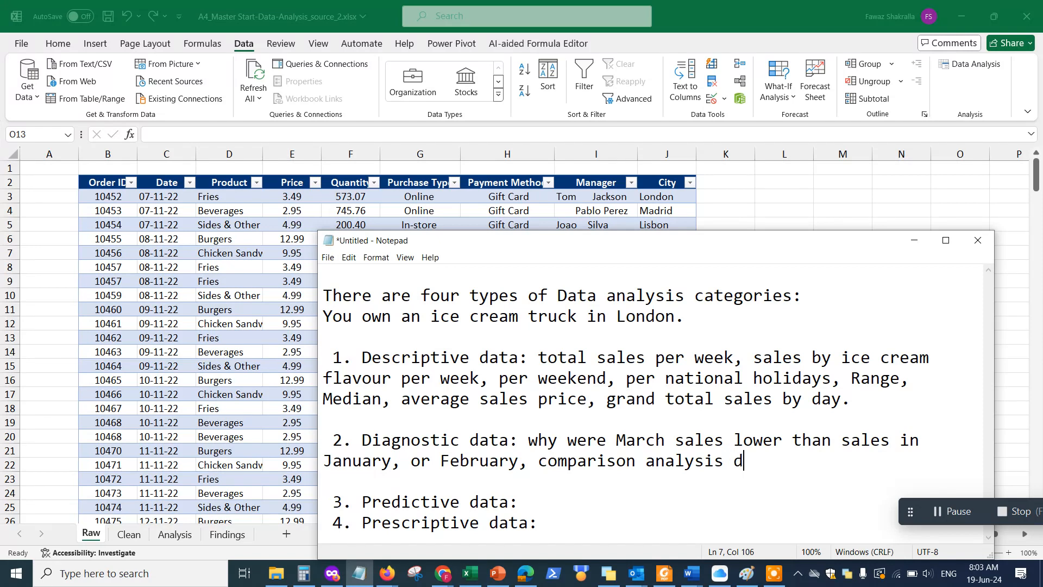
text(ata.)
Step: Write the example "what will be the totoal sales in September of 2025." after the Predictive data item
click(544, 504)
text(what will )
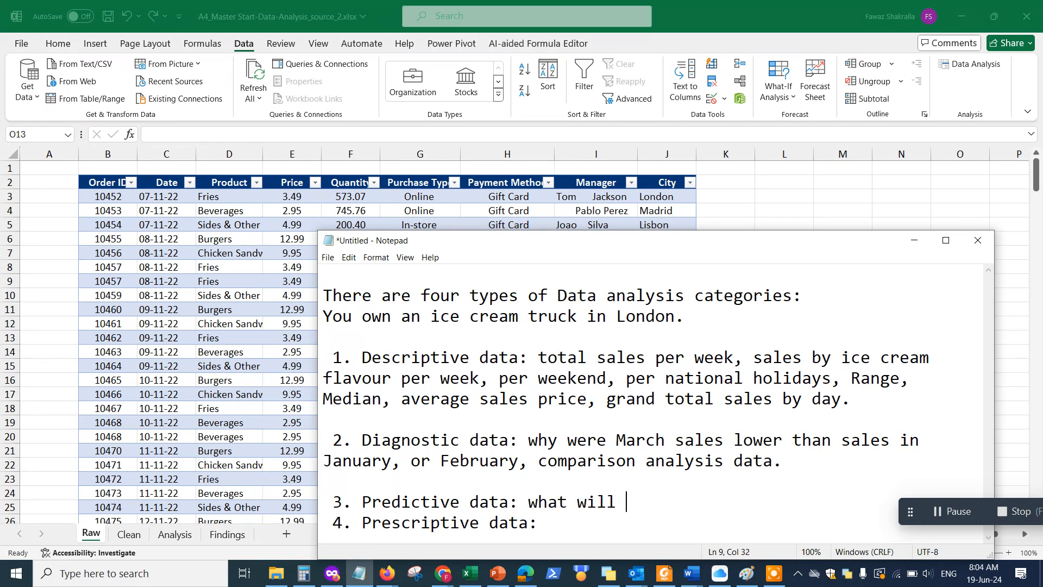
text(be the tot)
key(BackSpace)
text(otoal sales in )
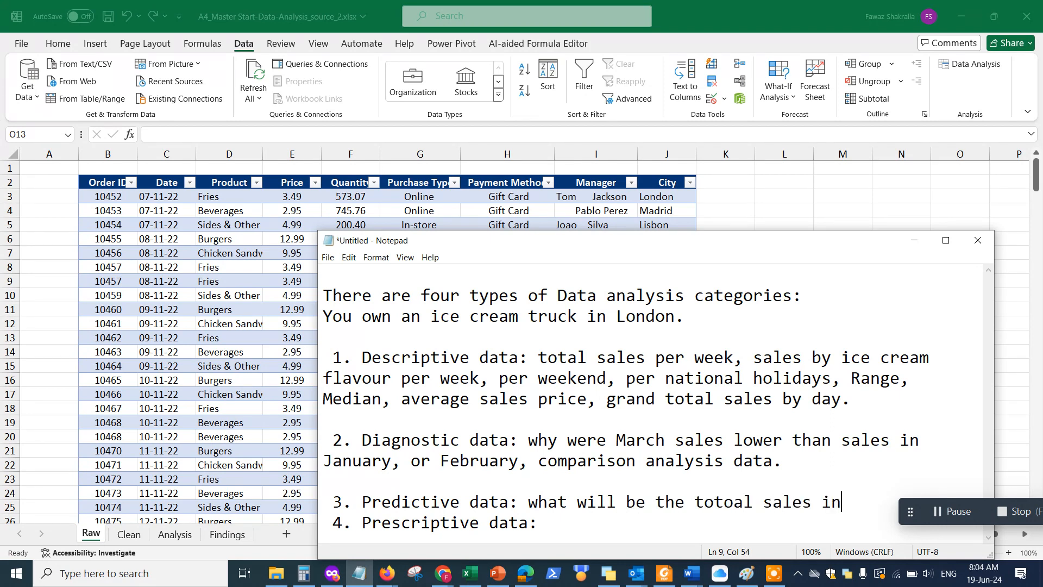
text(Septem)
drag(912, 511, 914, 541)
click(916, 506)
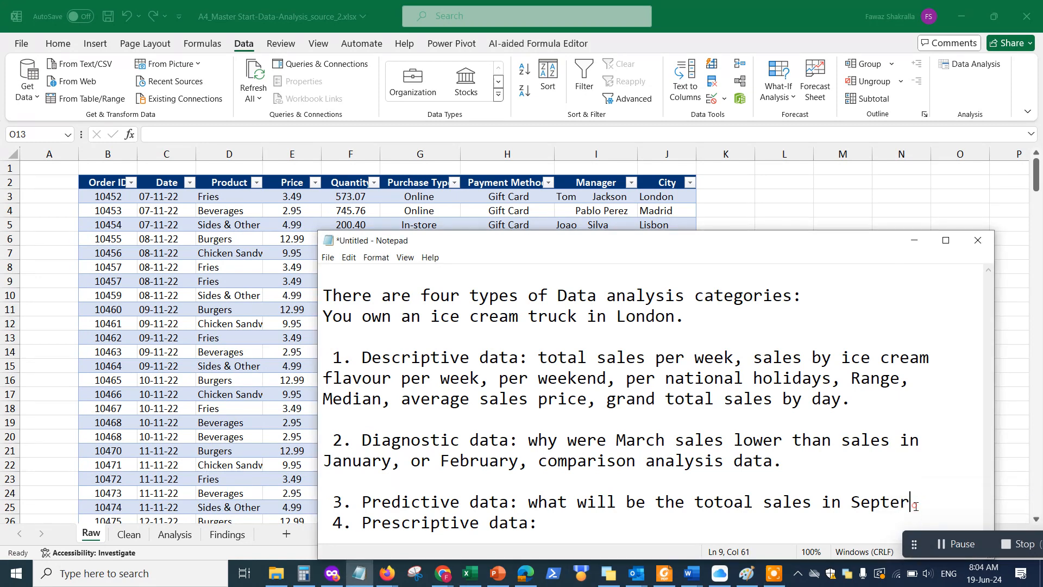
key(BackSpace)
key(BackSpace)
text(ember of 2025.  )
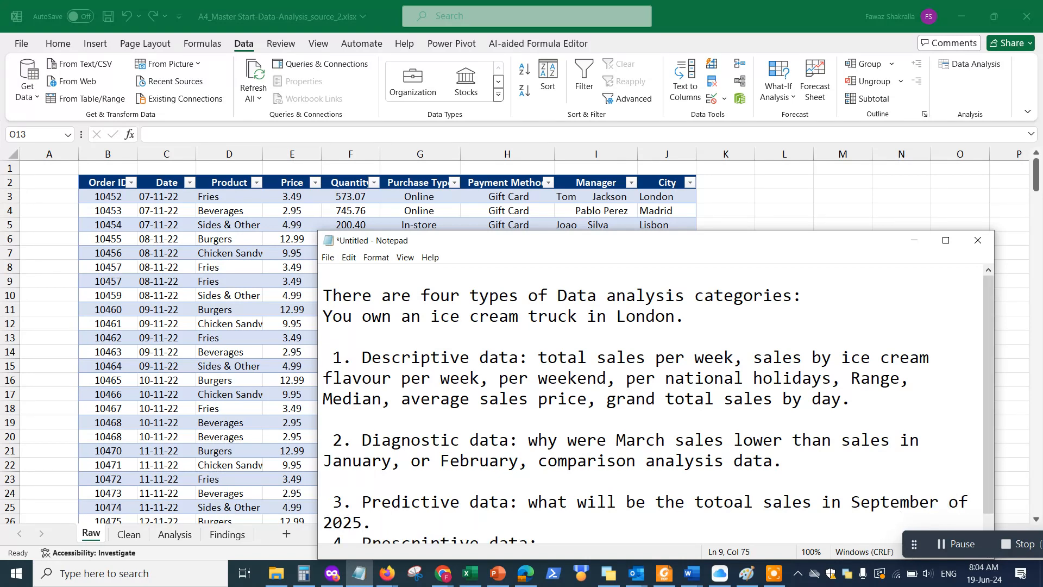
Step: Add a second Predictive data example, "What will be the sales of vanilla falvoured ice cream in March 2025."
text(What will be the sales of v)
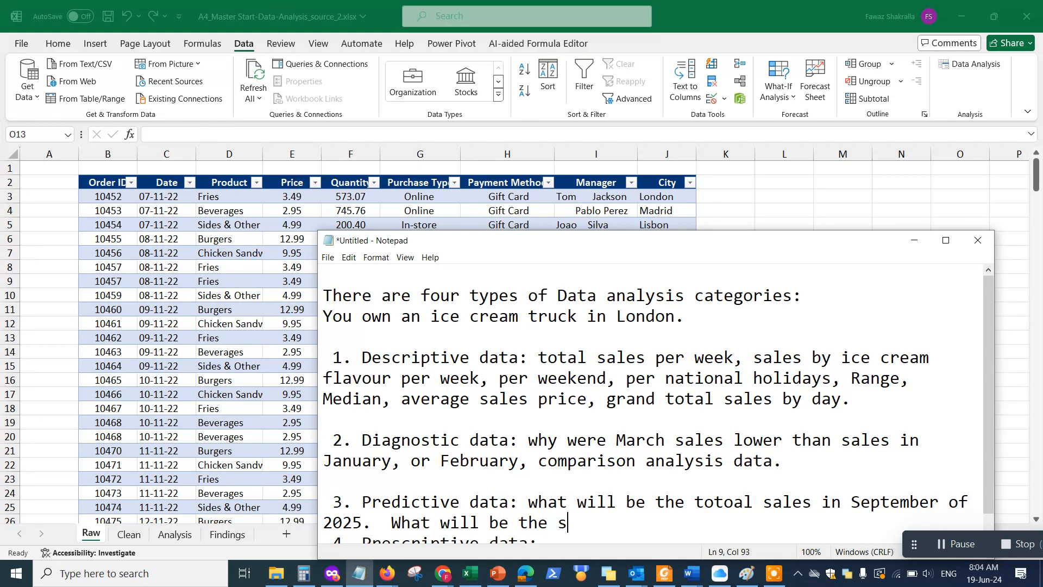
text(anil)
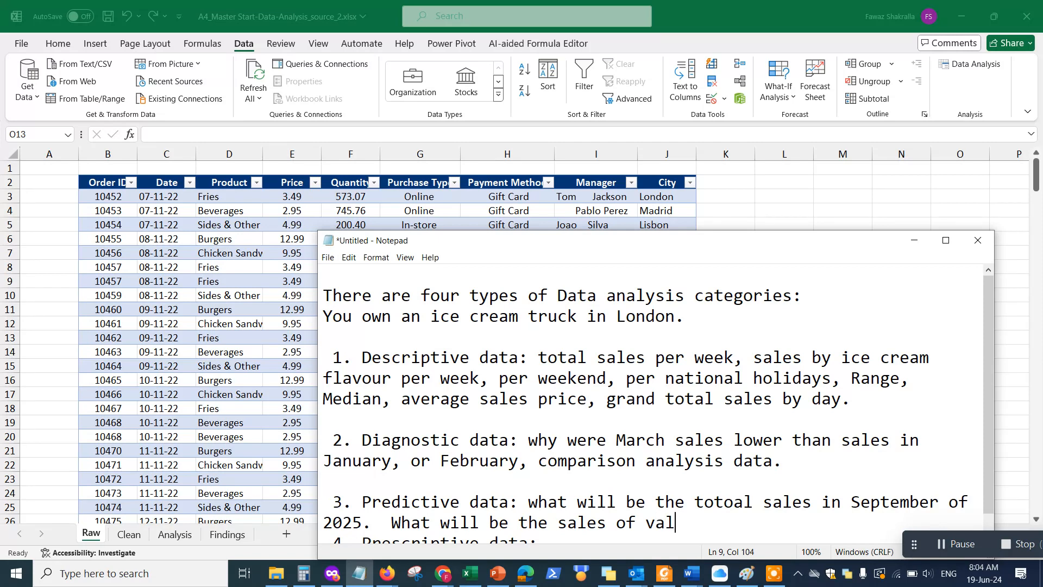
key(BackSpace)
text(nilla )
text(falvoo)
text(ure)
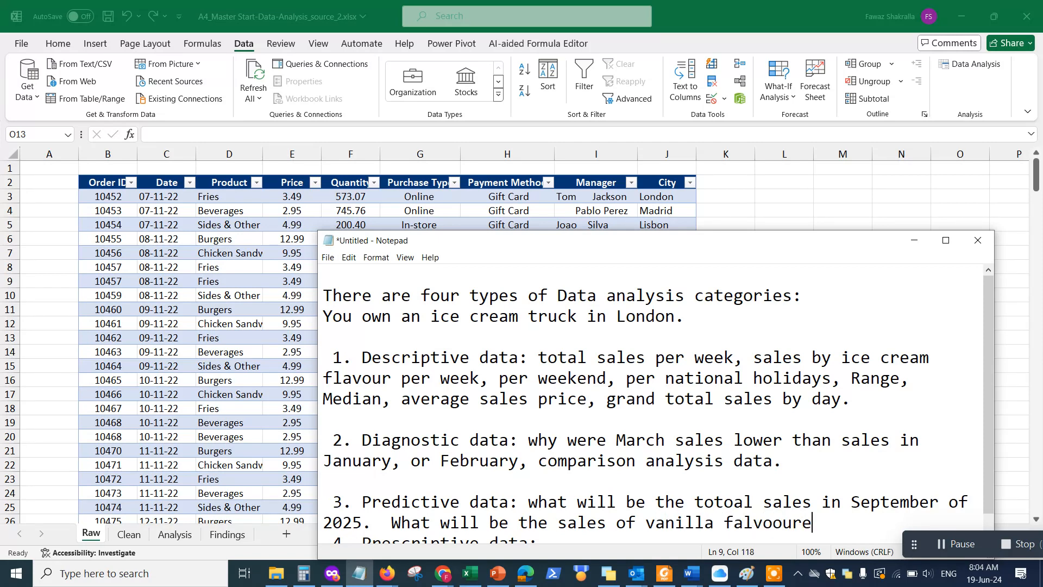
key(BackSpace)
key(BackSpace)
key(BackSpace)
key(BackSpace)
text(u)
key(BackSpace)
text(ured ice sc)
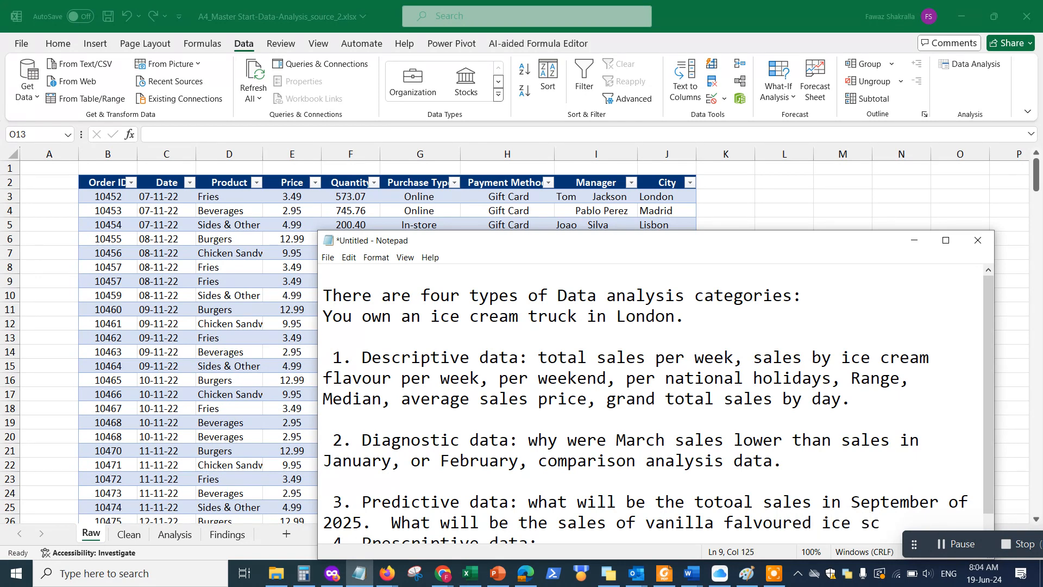
key(BackSpace)
key(BackSpace)
text(cream in March)
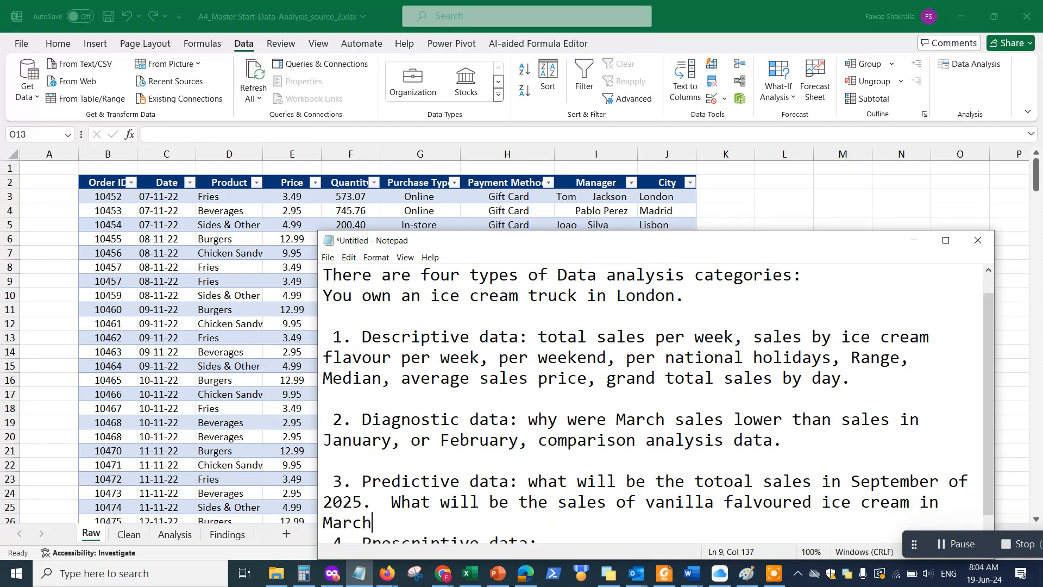
text( 2025.)
Step: Move the Notepad window higher on the screen and make it taller so that all four items fit
click(806, 239)
drag(806, 239, 799, 146)
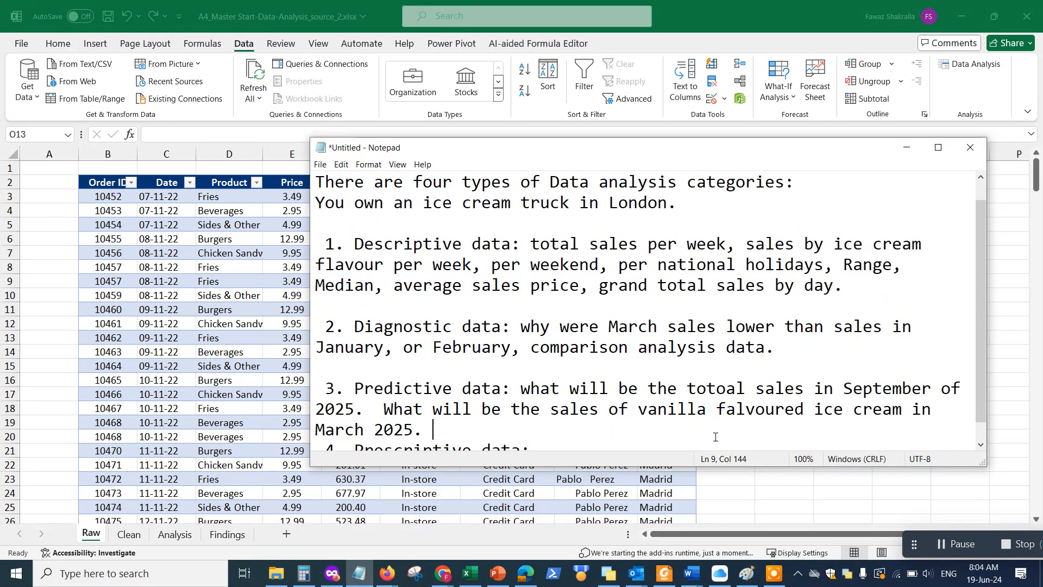
drag(680, 466, 680, 519)
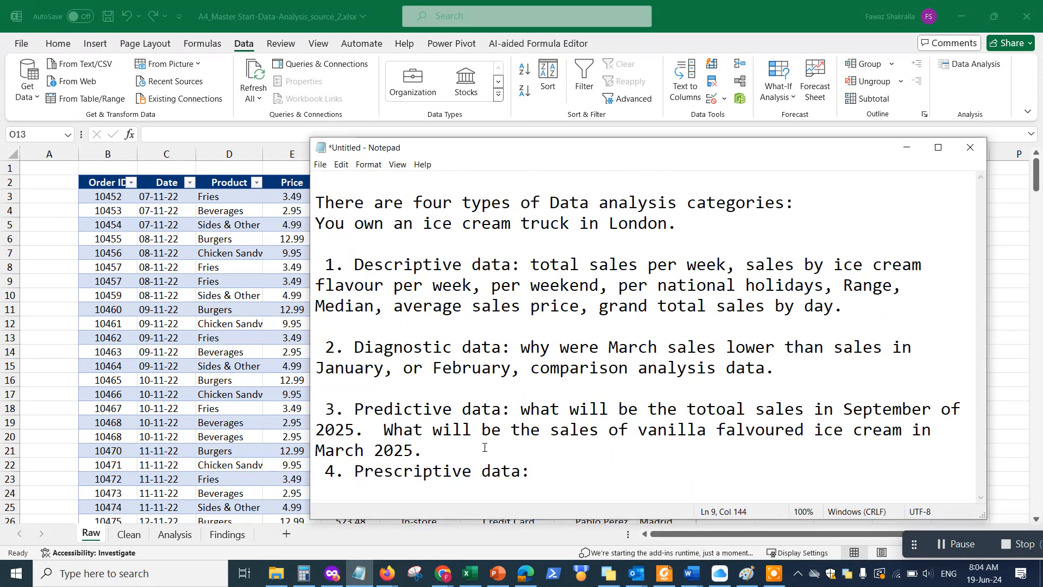
Step: Append "Future outcomes." to the Predictive data item and insert a blank line before the Prescriptive data item
text(Future )
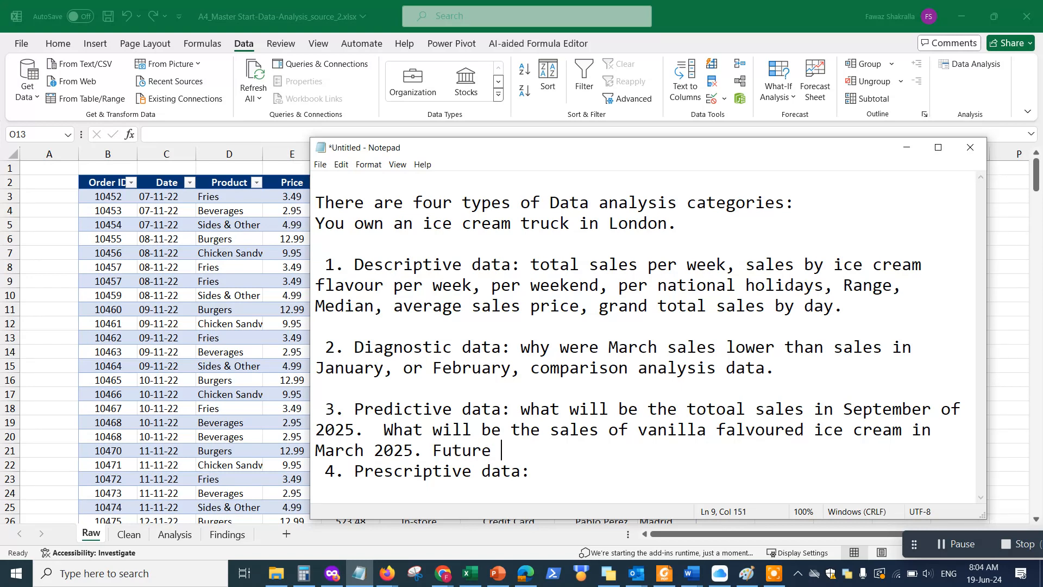
text(outcomes.)
key(Return)
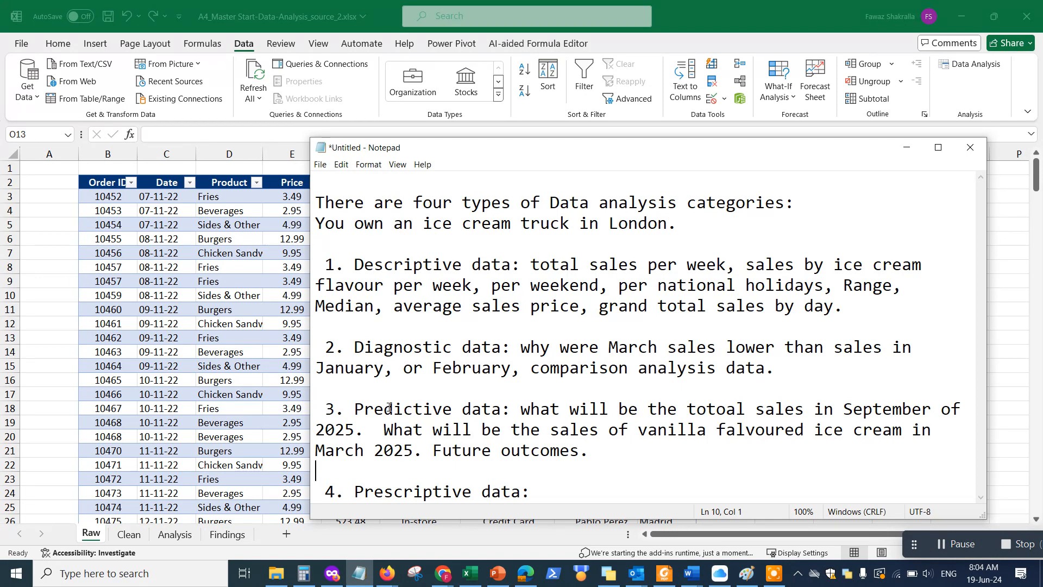
Step: Add "AI category." to the end of the Predictive data item
drag(354, 408, 520, 405)
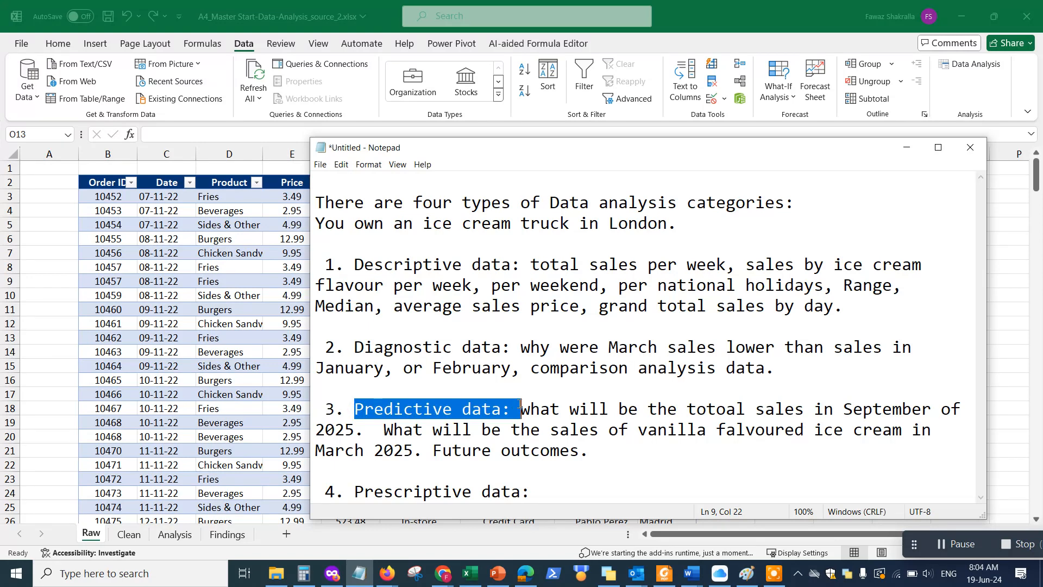
click(603, 451)
text(AI categiru)
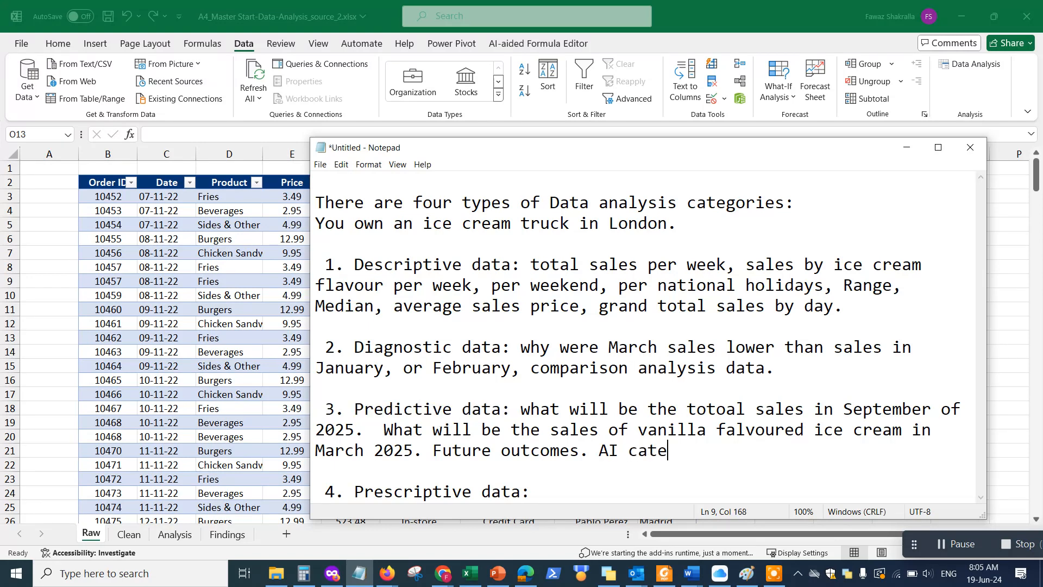
key(BackSpace)
key(BackSpace)
key(BackSpace)
text(ory.)
Step: Add a new line below the Prescriptive data item that begins with "When is the"
click(555, 490)
key(Return)
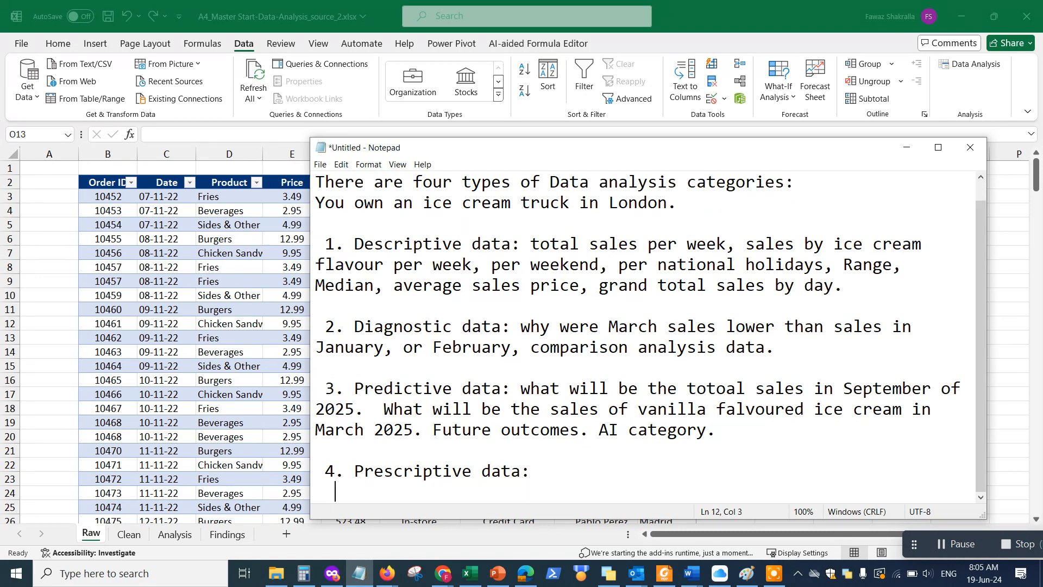
key(BackSpace)
key(BackSpace)
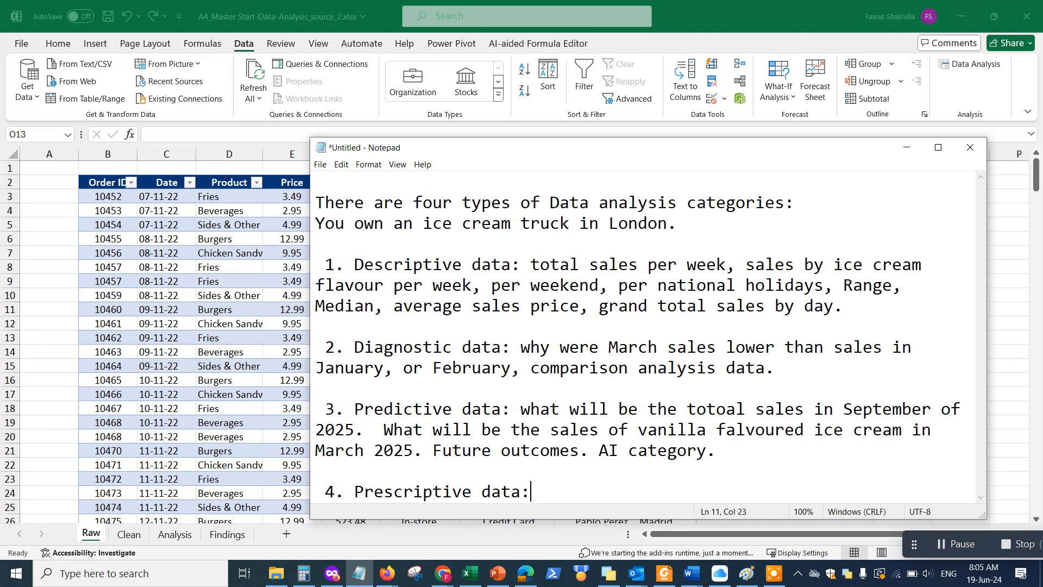
key(Return)
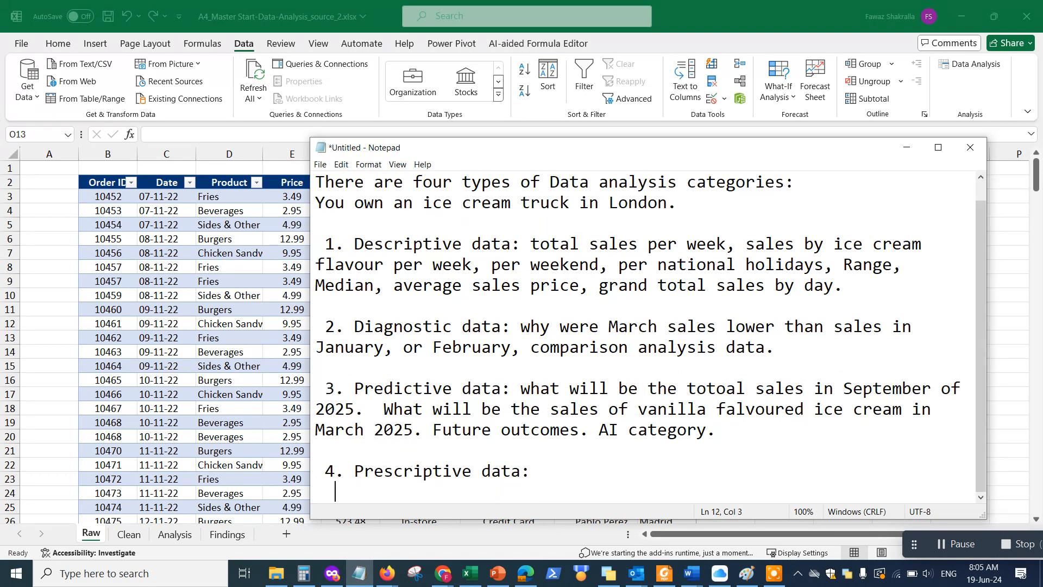
text(Wha)
key(BackSpace)
text(hen is t)
key(BackSpace)
key(BackSpace)
key(BackSpace)
key(BackSpace)
key(BackSpace)
key(BackSpace)
key(BackSpace)
key(BackSpace)
text(en is the )
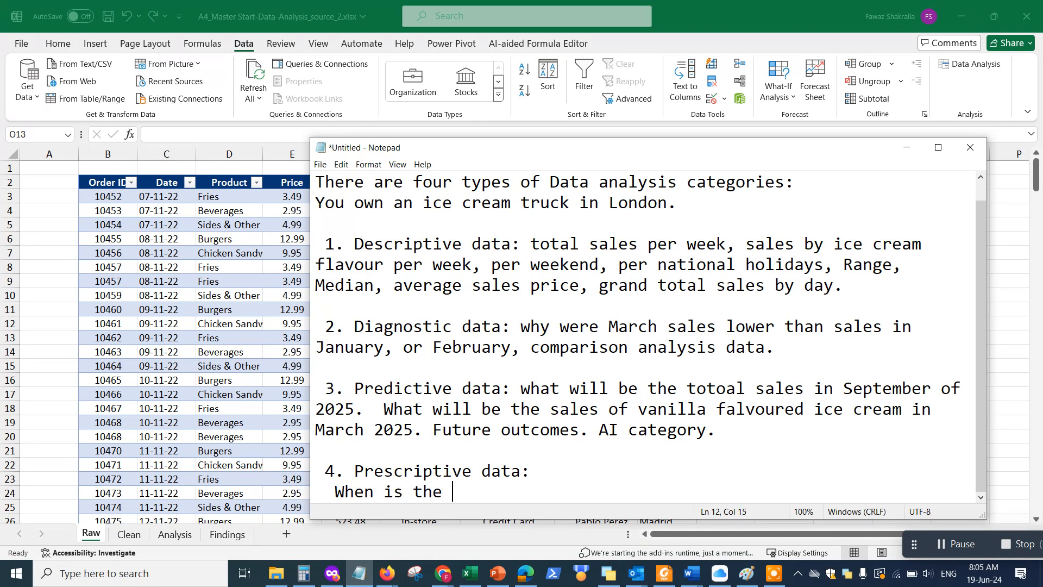
Step: Continue the Prescriptive data line with "highest sale per week day in September"
text(hu)
key(BackSpace)
text(ighest sale per )
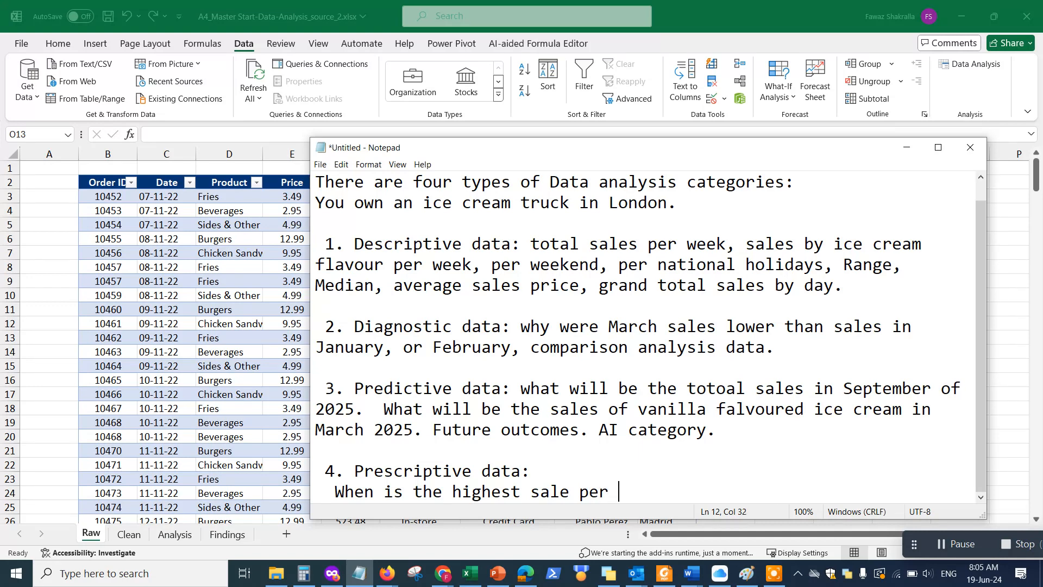
text(day)
key(BackSpace)
key(BackSpace)
key(BackSpace)
text(week day)
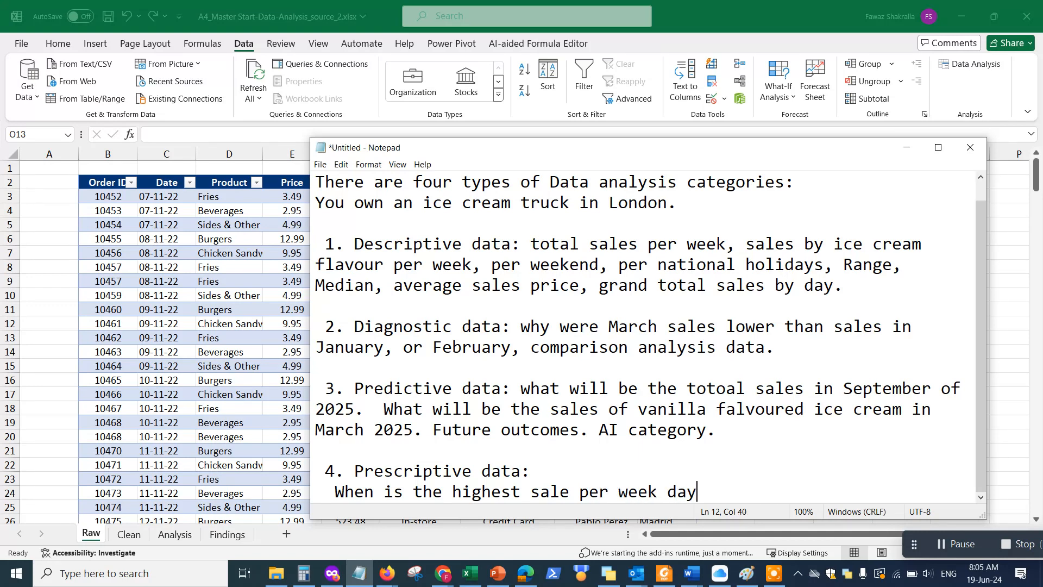
text( in September)
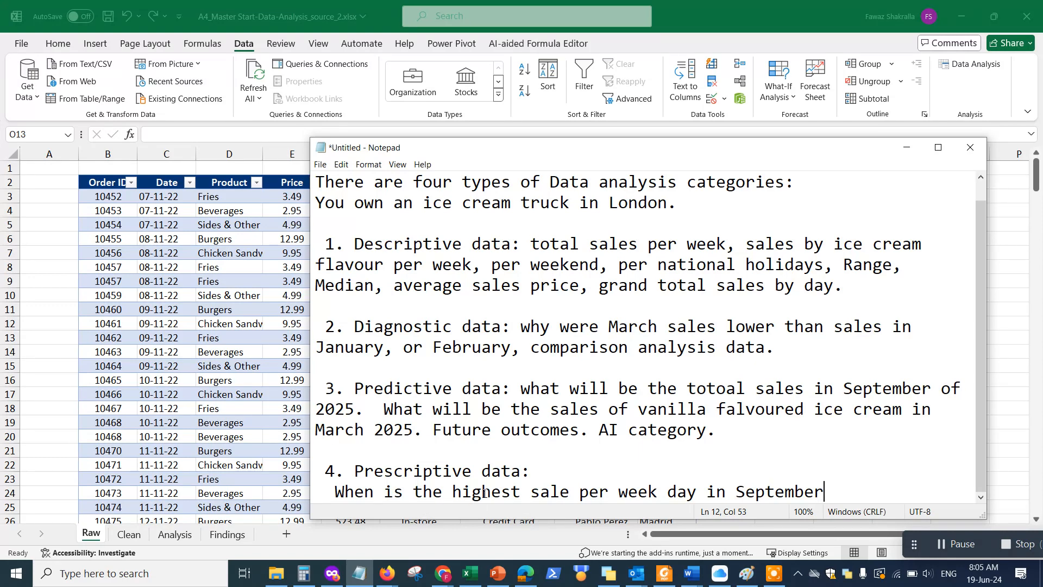
Step: Reword the start of the Prescriptive data example to "What is the best day to get the highest sales"
drag(572, 493, 351, 492)
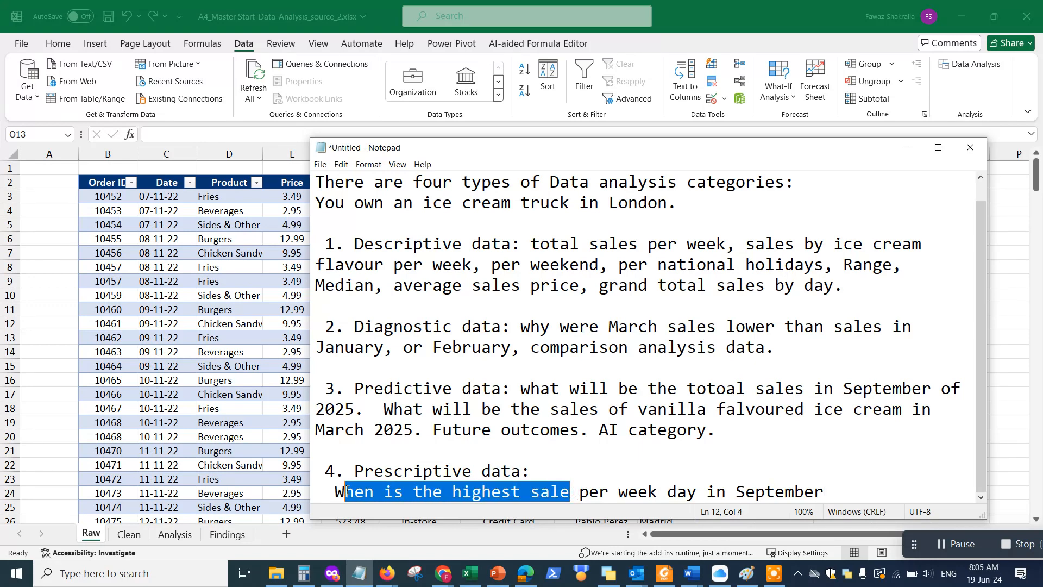
text(a)
text(t is the best d)
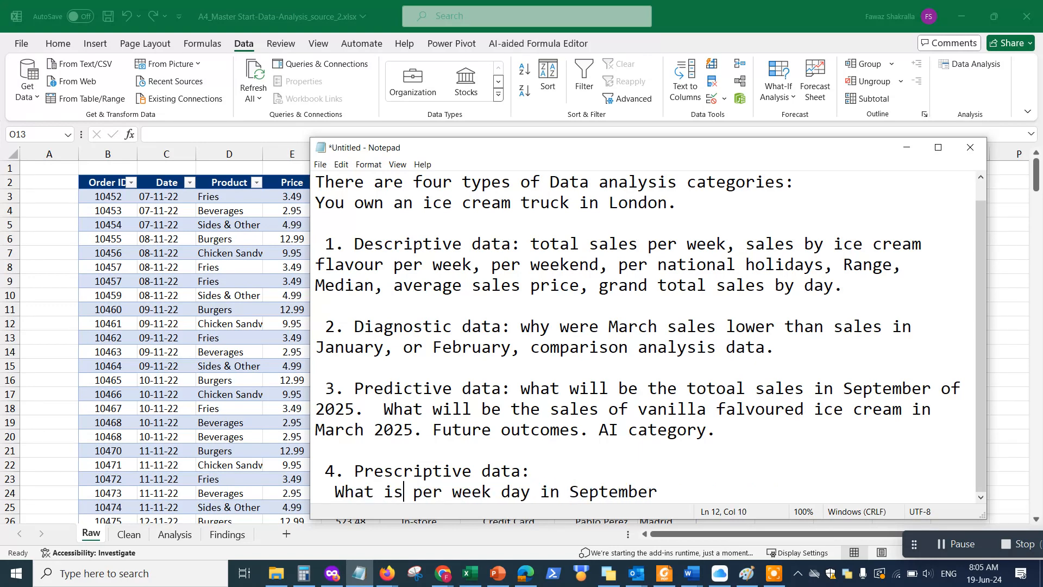
text(ay)
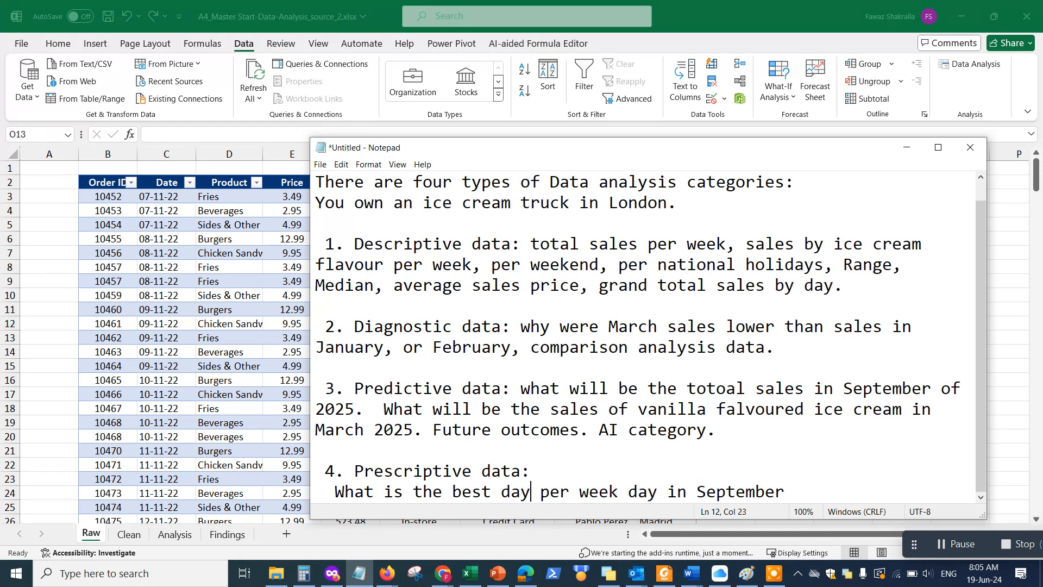
text( to get th)
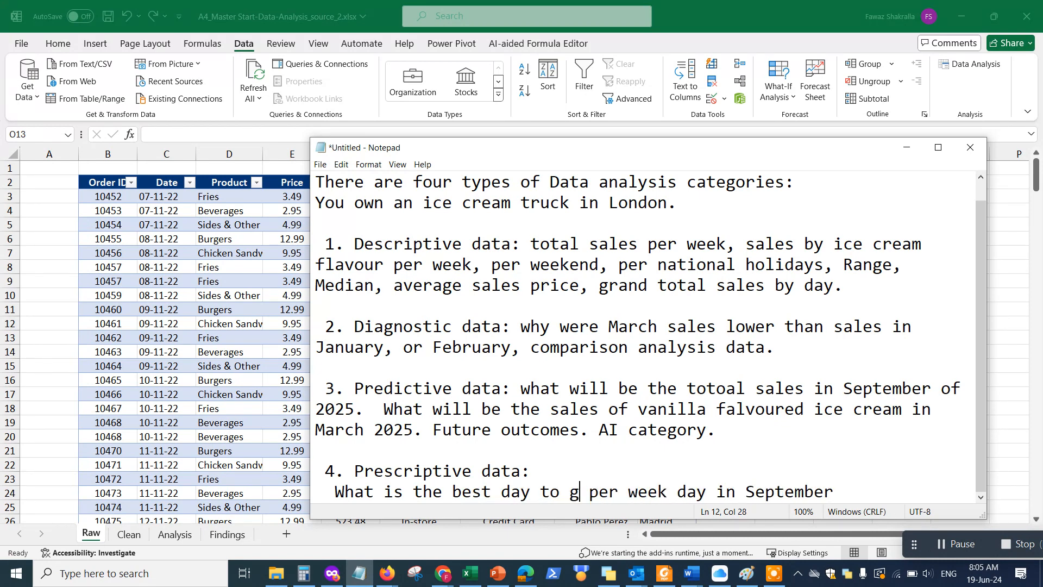
text(e highest s)
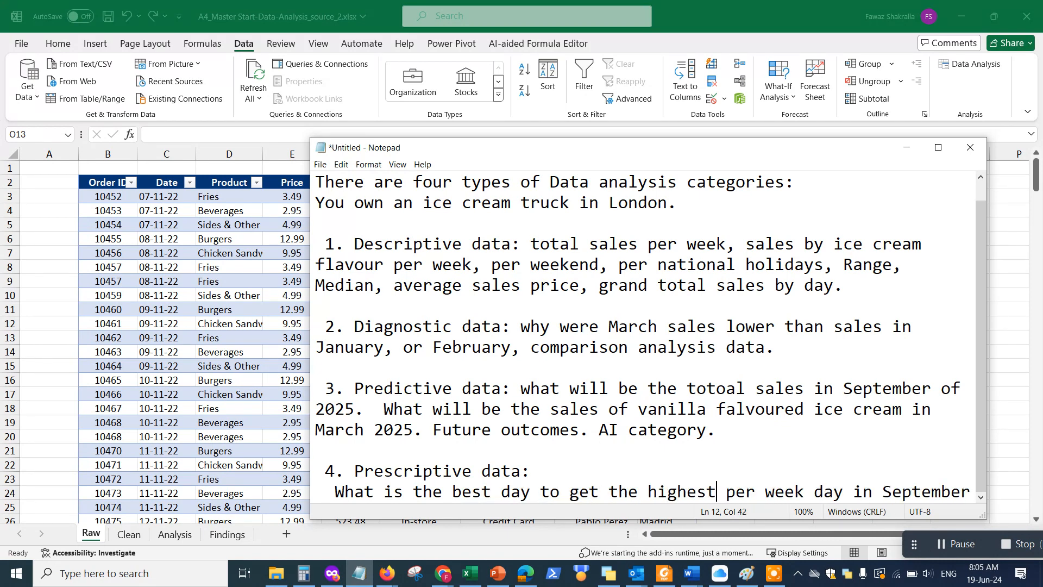
text(ales)
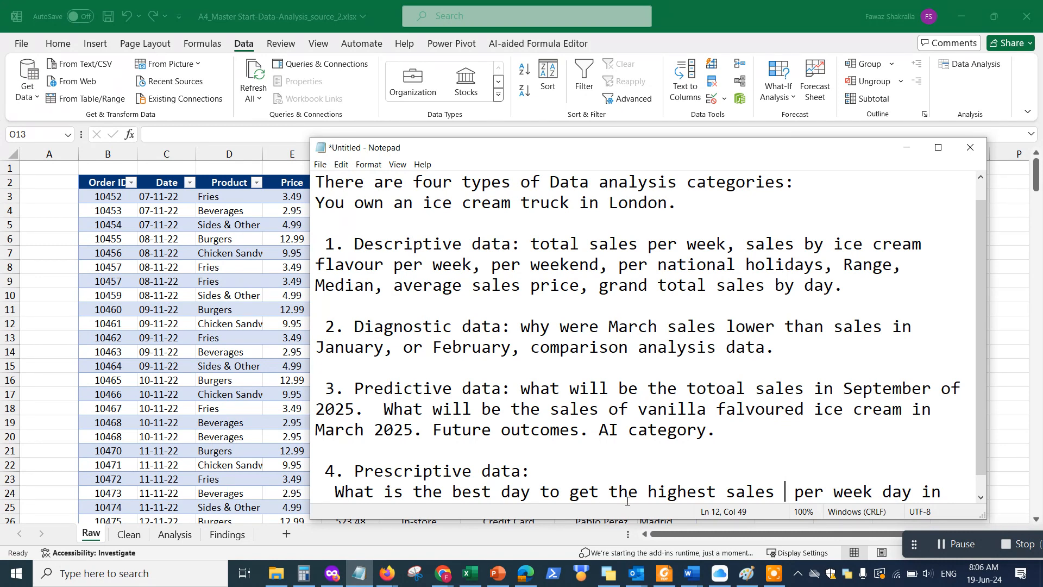
Step: End the Prescriptive data question with a question mark and delete the leftover words "per week day in September"
text(?)
click(799, 488)
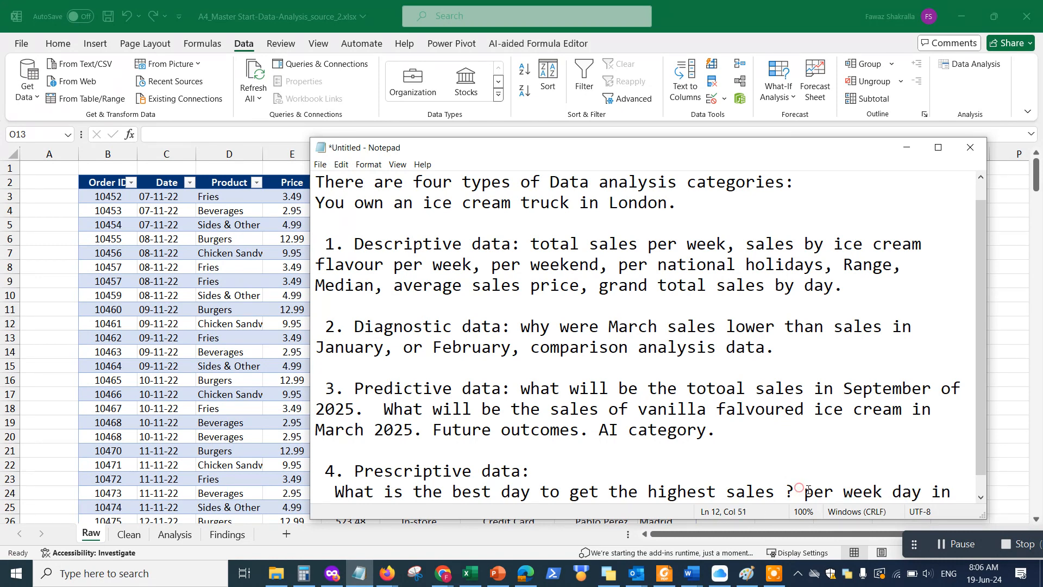
drag(806, 489, 951, 491)
key(BackSpace)
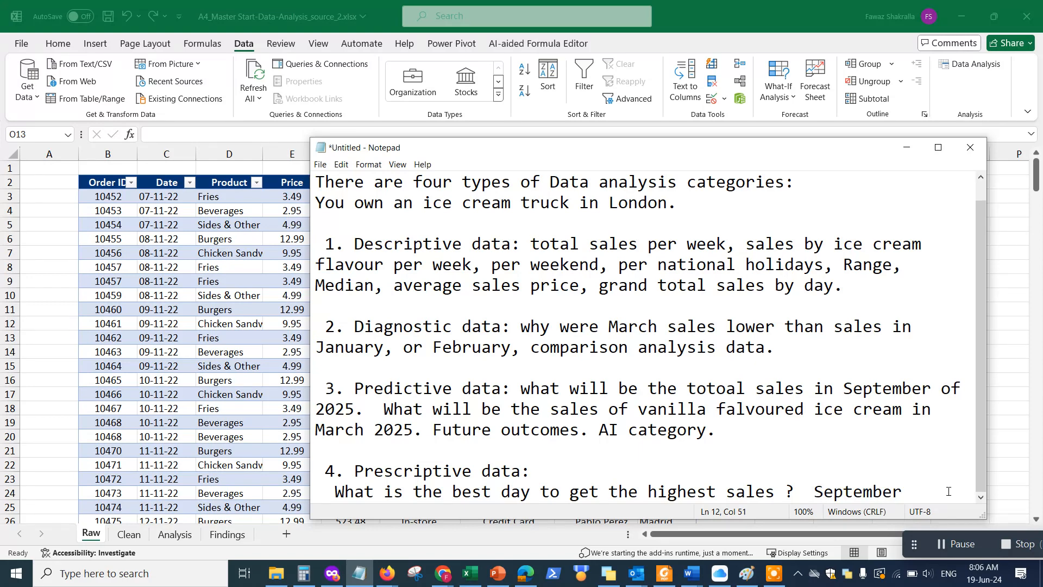
key(BackSpace)
key(BackSpace)
text(?)
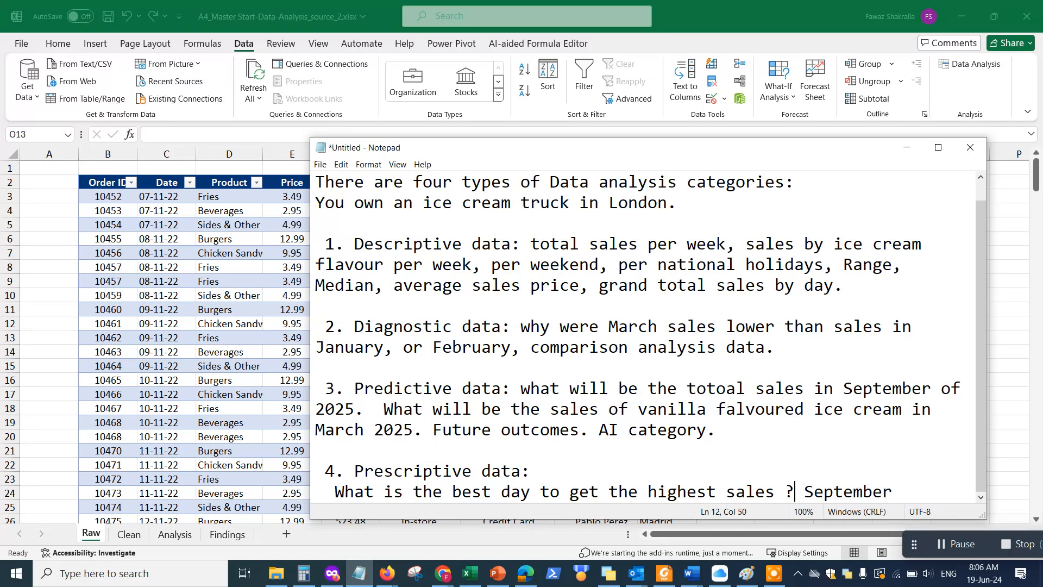
key(Delete)
key(Delete)
key(Delete)
key(Delete)
key(Delete)
key(Delete)
key(Delete)
key(Delete)
key(Delete)
key(Delete)
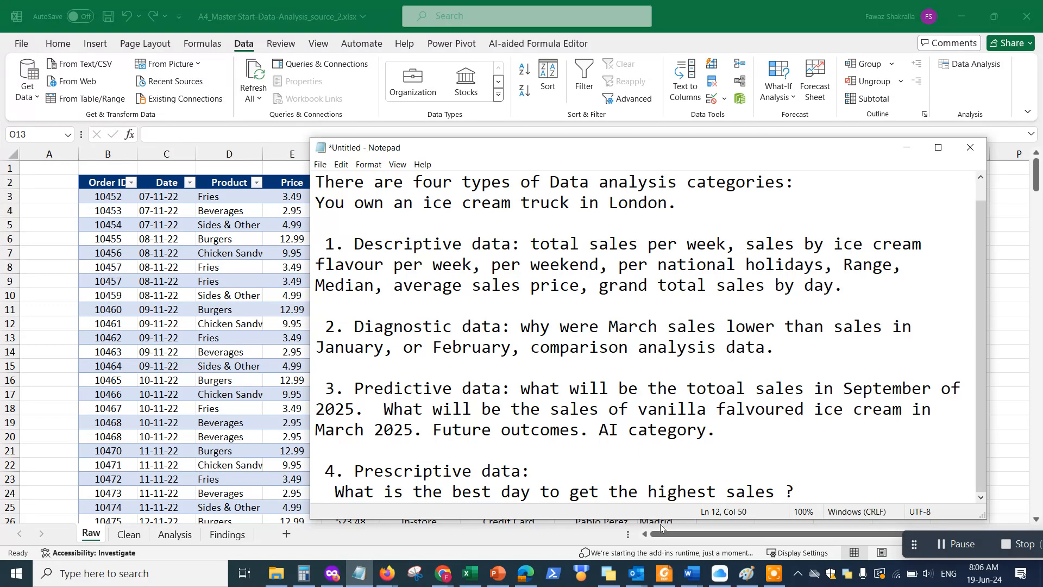
Step: Make the Notepad window taller and add an empty line below the Prescriptive data question
drag(658, 521, 659, 547)
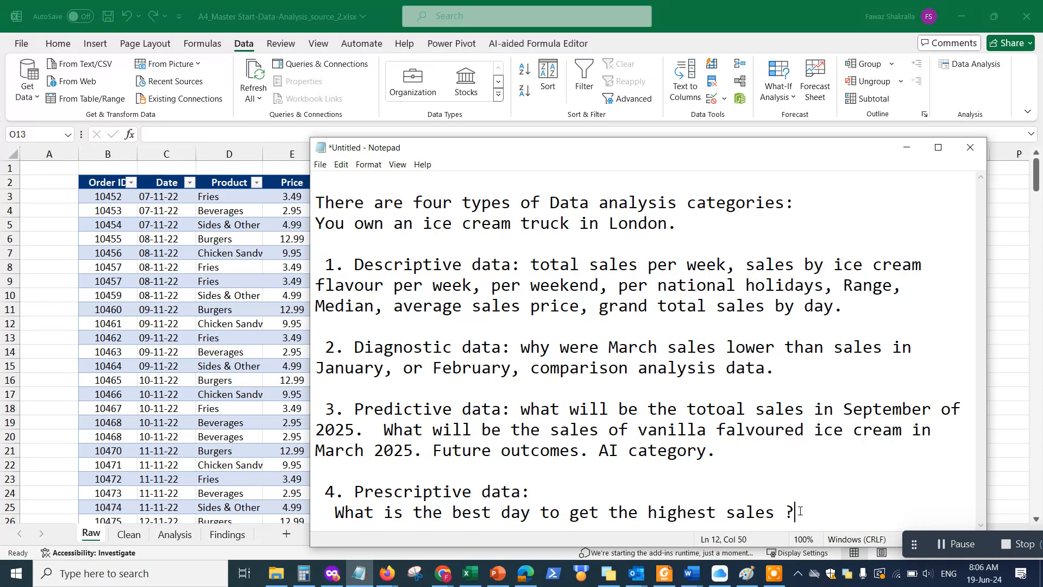
key(Return)
key(BackSpace)
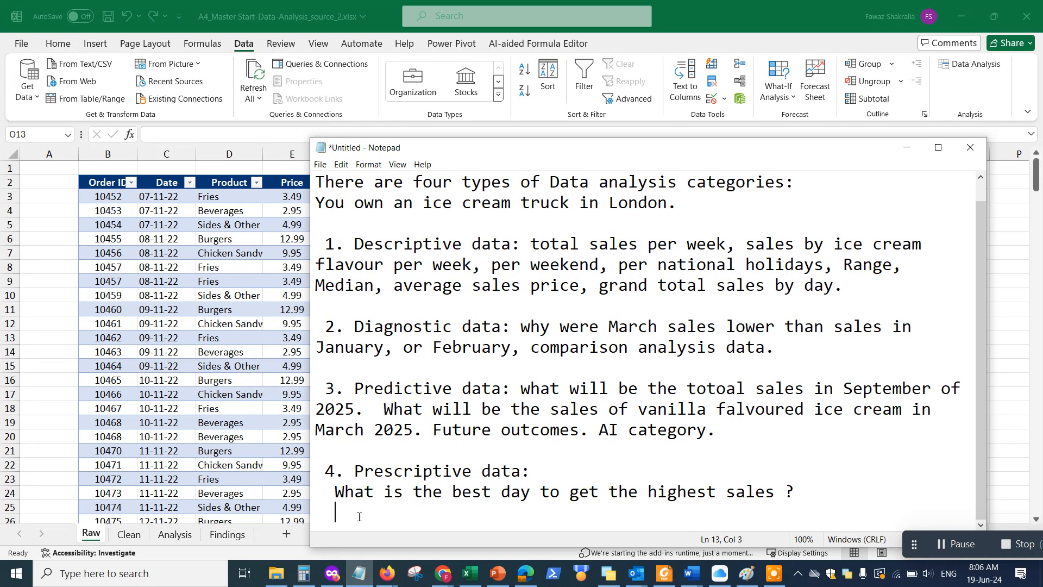
Step: Highlight the "1. Descriptive data:" heading in the notes, and minimize Notepad to return to the Excel workbook
drag(353, 242, 522, 239)
click(375, 244)
drag(345, 243, 532, 243)
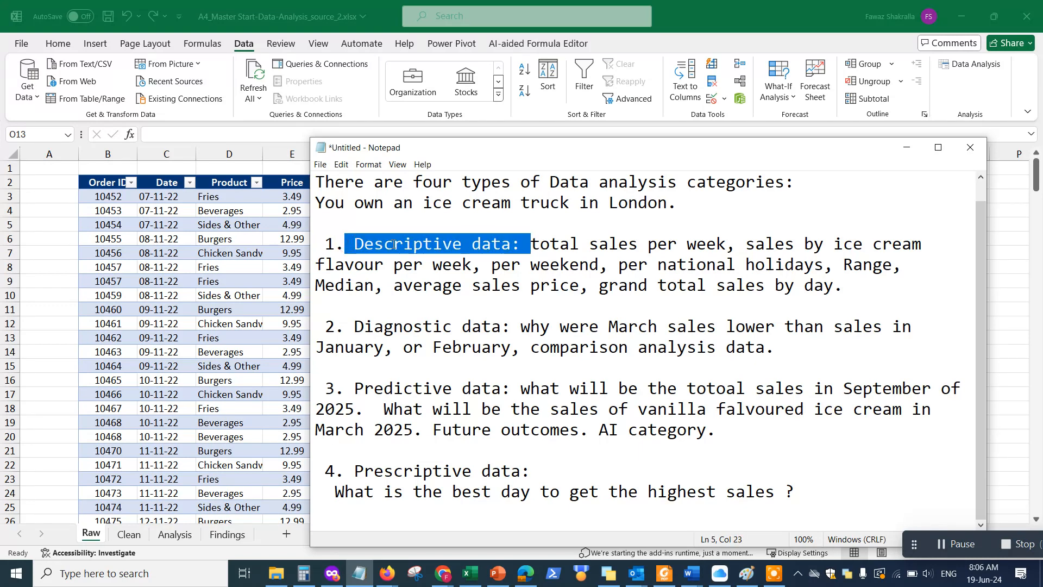
drag(326, 244, 534, 241)
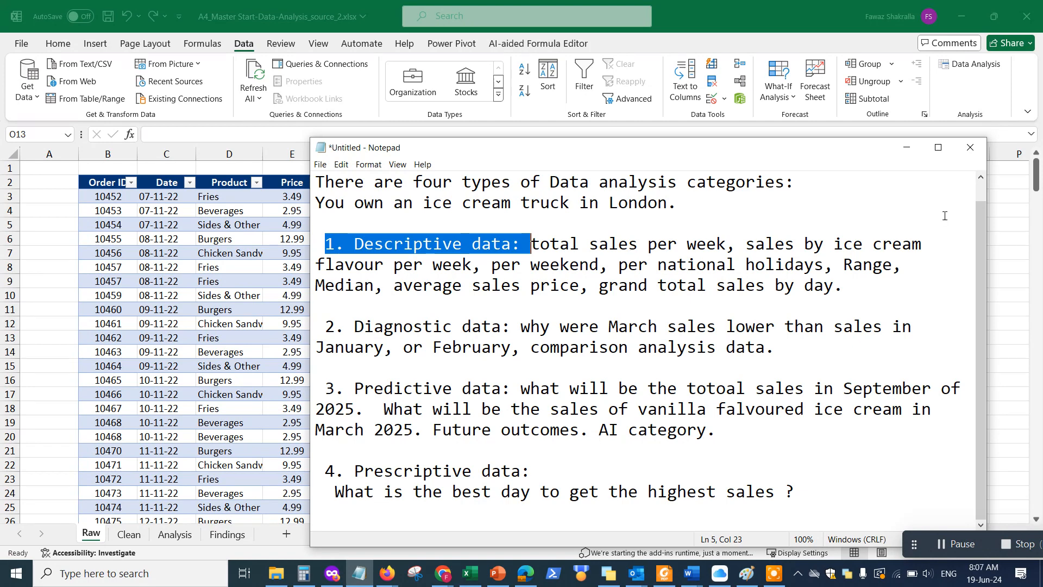
click(906, 147)
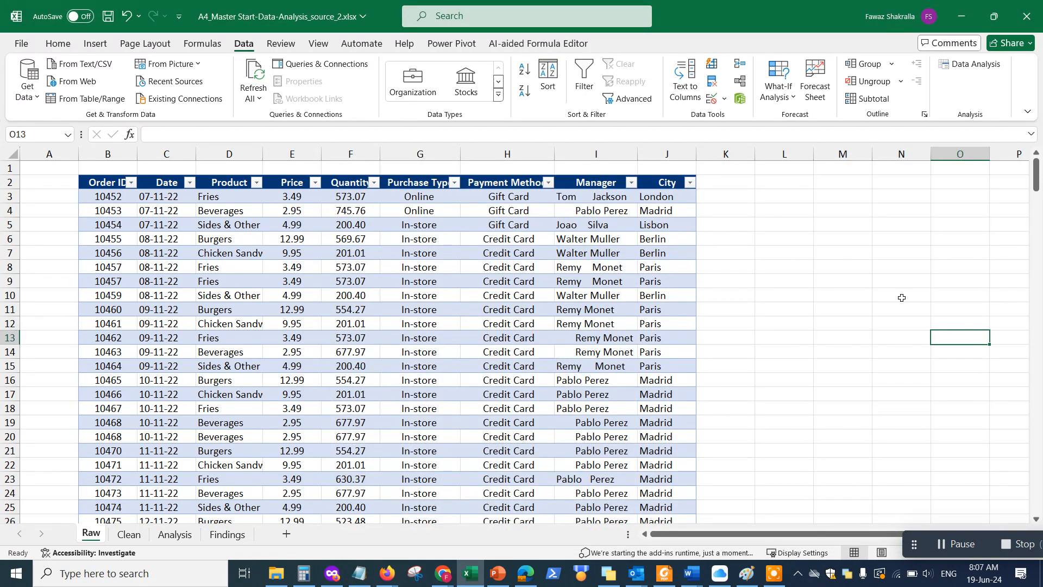
click(726, 217)
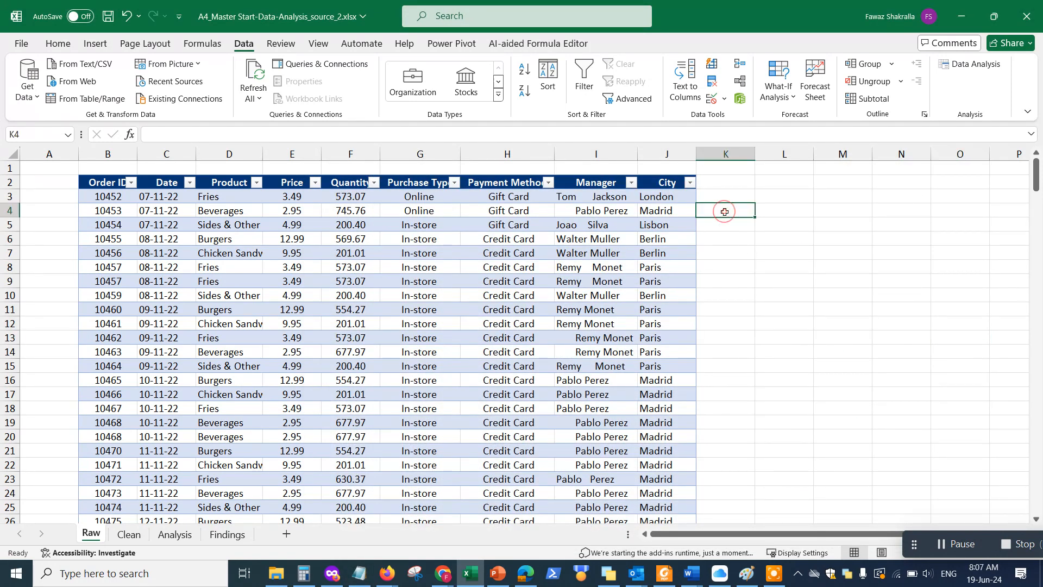
click(737, 183)
click(771, 193)
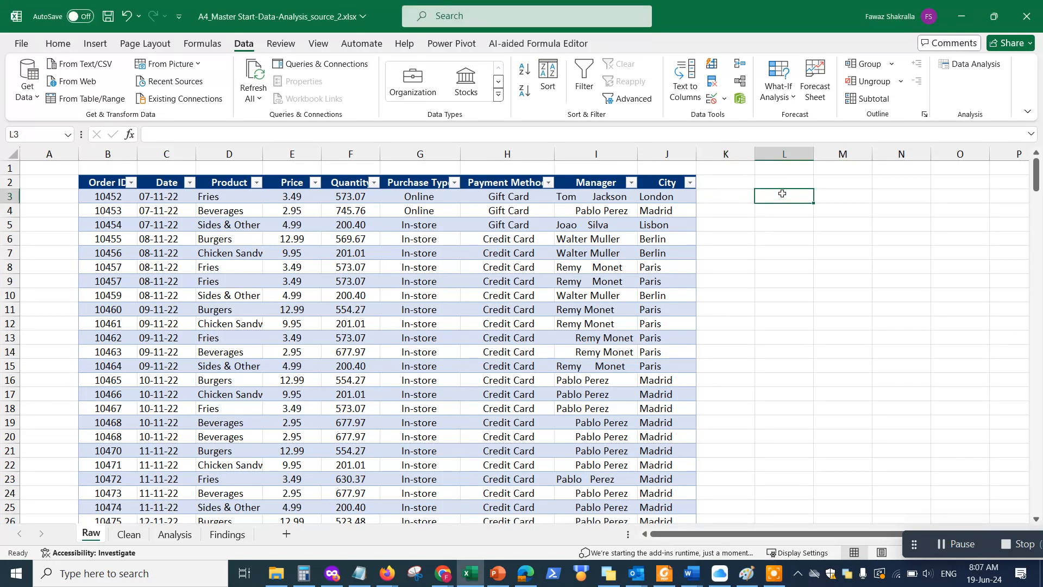
drag(913, 547, 867, 529)
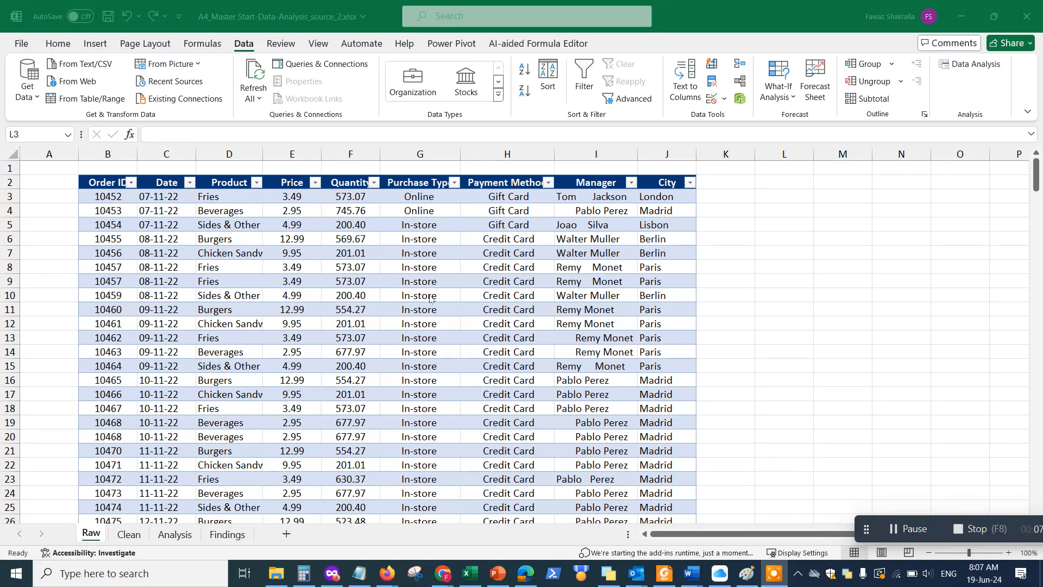
Step: Select cell L3, open the Descriptive Statistics tool from Data Analysis, and move its dialog clear of the Price column
click(766, 196)
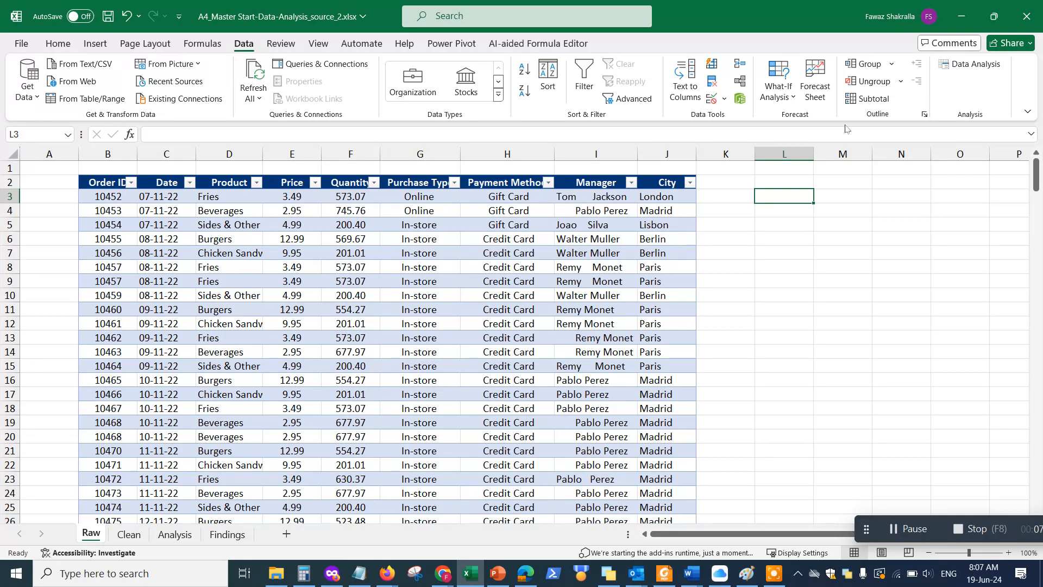
click(977, 65)
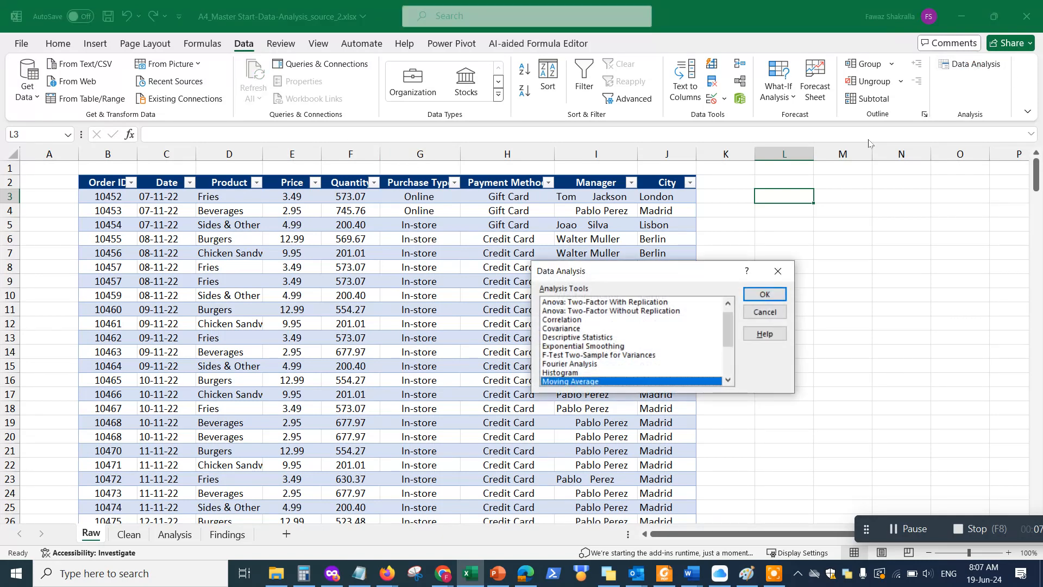
click(596, 338)
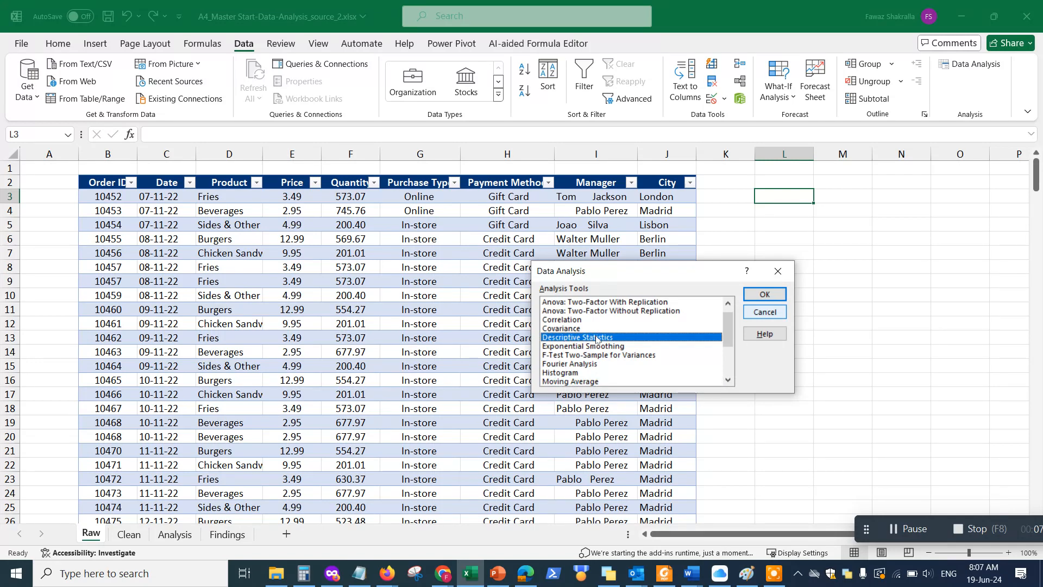
click(754, 296)
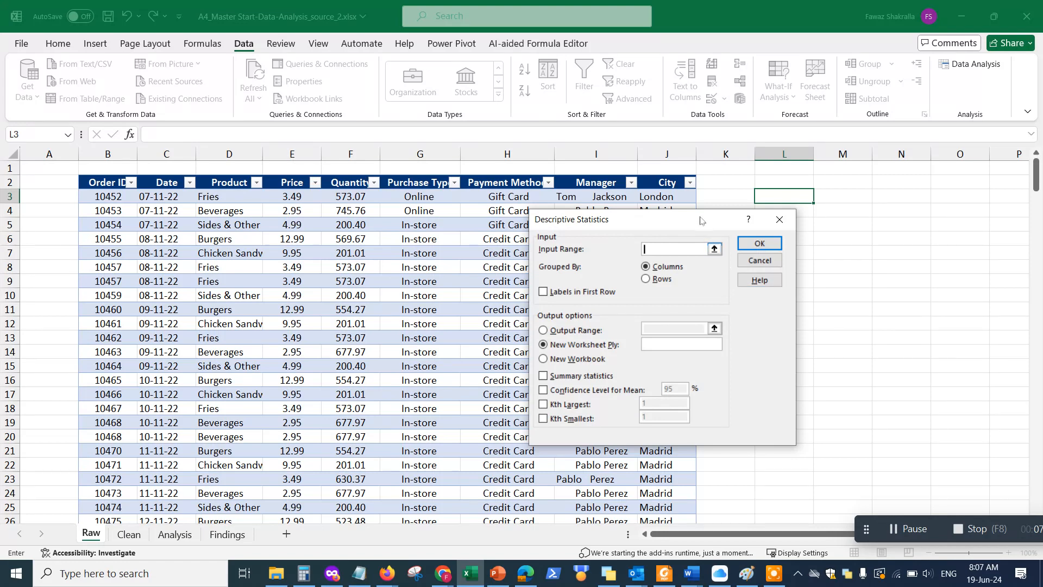
drag(699, 220, 728, 242)
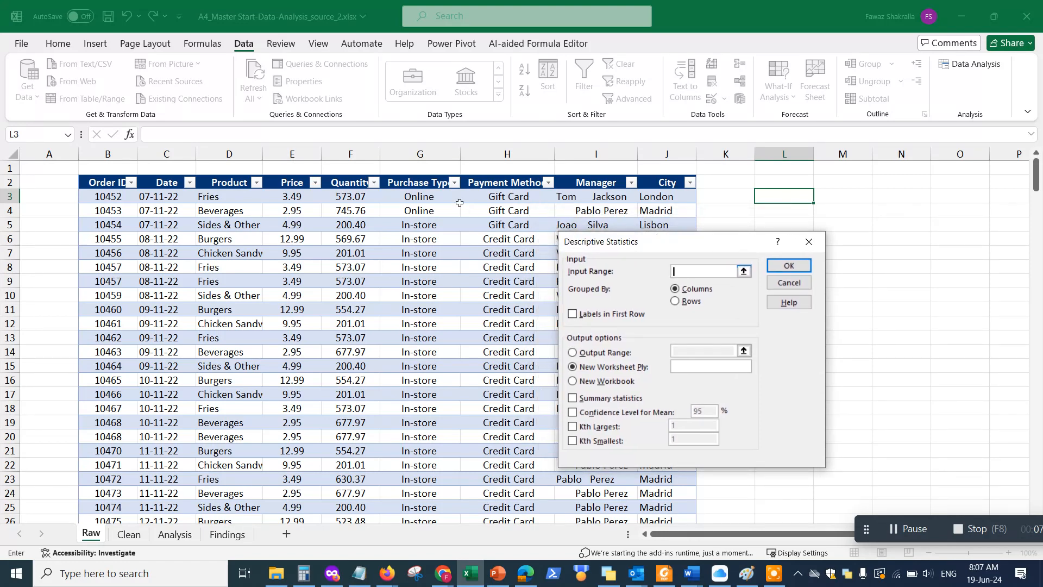
Step: Set the input range to the Price values $E$3:$E$264, enable Summary statistics, and choose Output Range as the destination
click(301, 196)
key(ctrl+shift+Down)
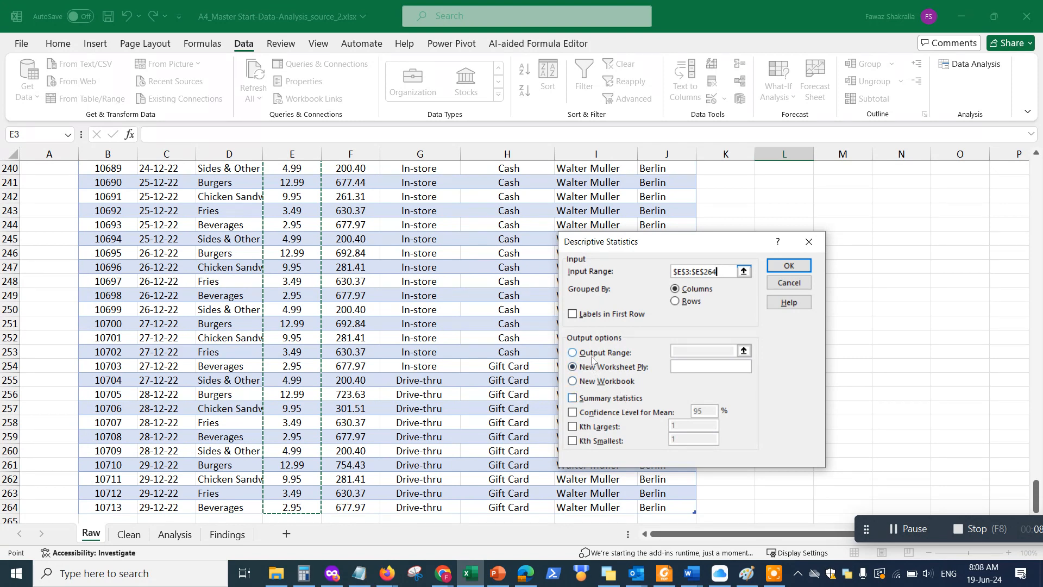
click(573, 399)
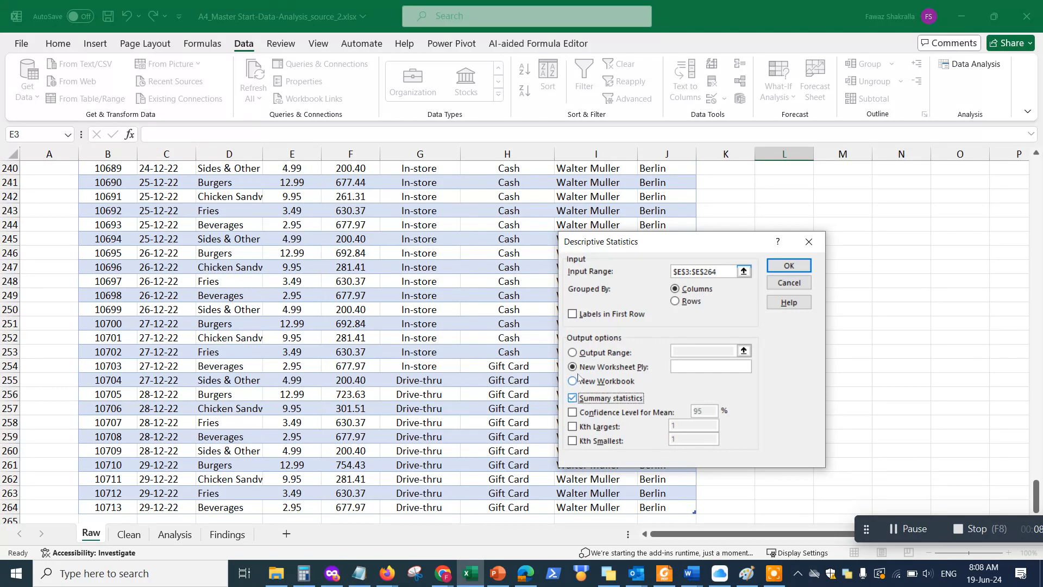
click(573, 354)
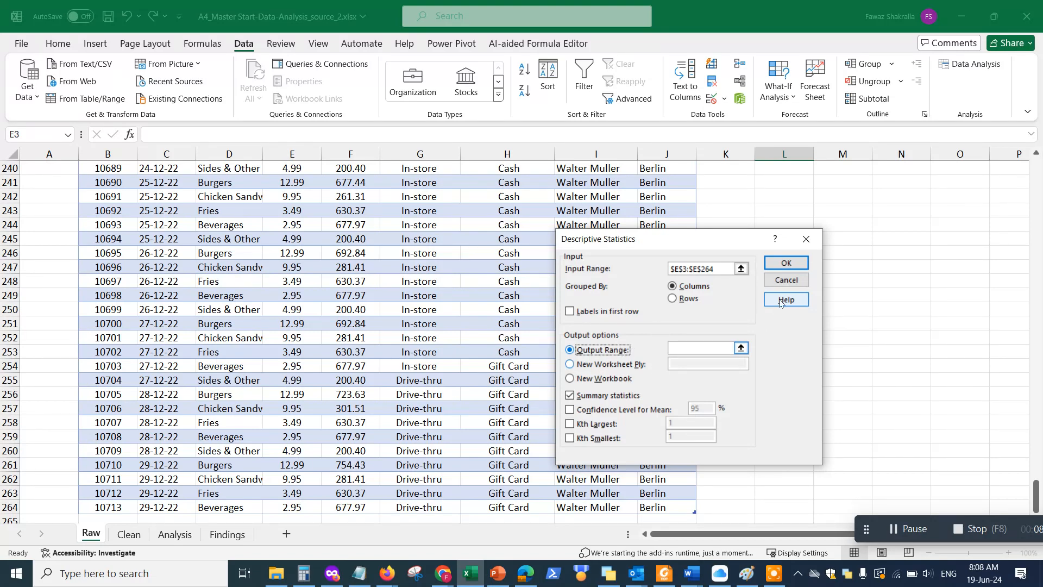
Step: Try to run Descriptive Statistics without specifying an output cell, and move the dialog away from the empty columns
click(794, 266)
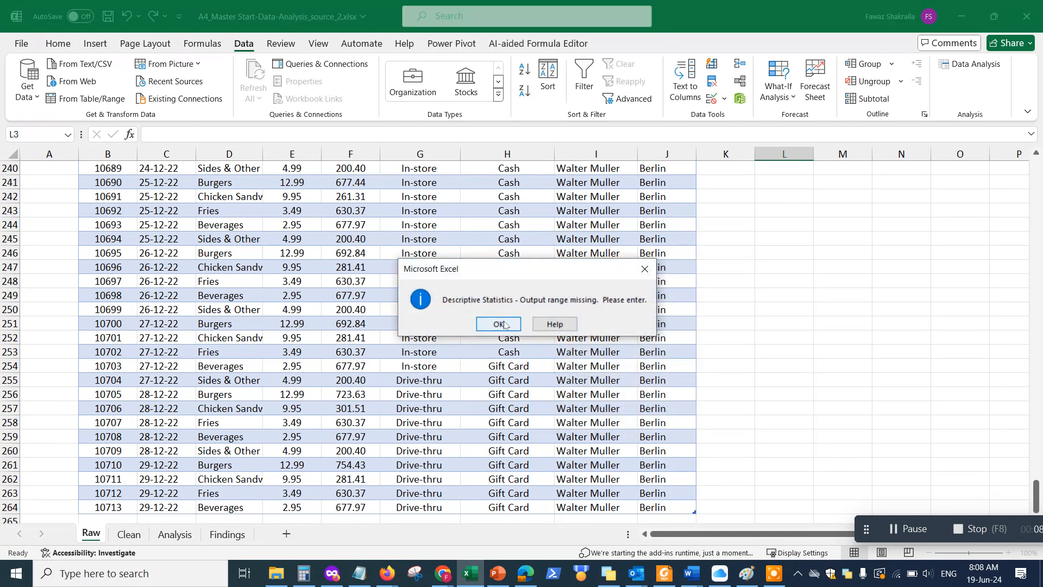
click(504, 324)
drag(718, 239, 626, 236)
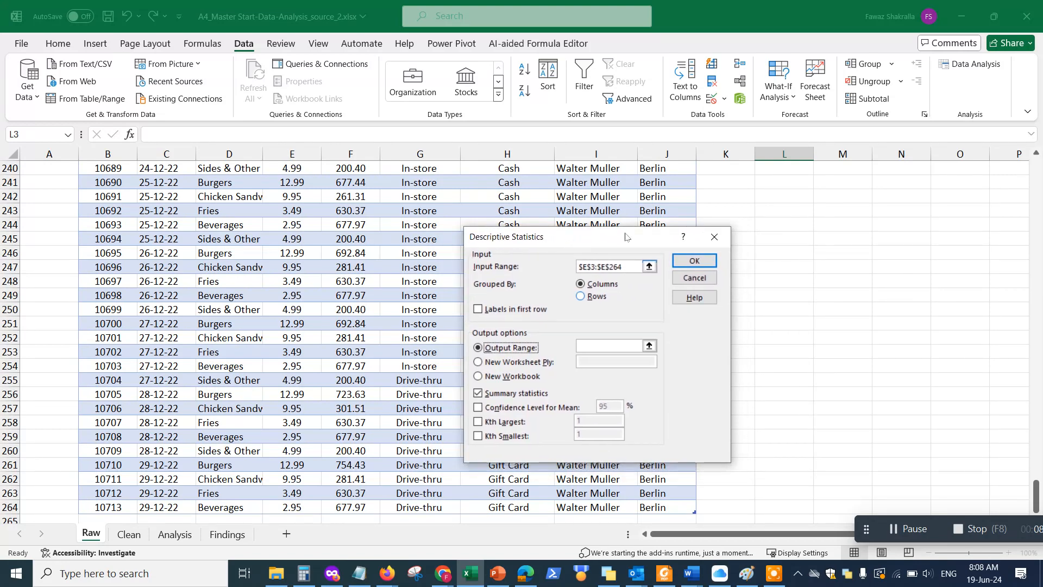
Step: Set the output range to cell $L$242 and run Descriptive Statistics on the Price values
click(649, 346)
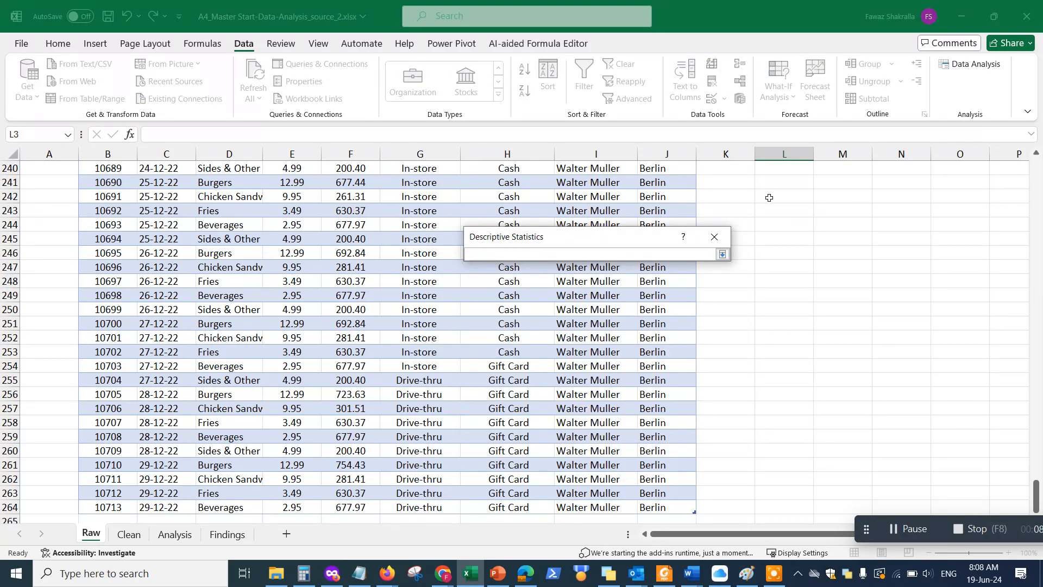
click(769, 196)
click(715, 248)
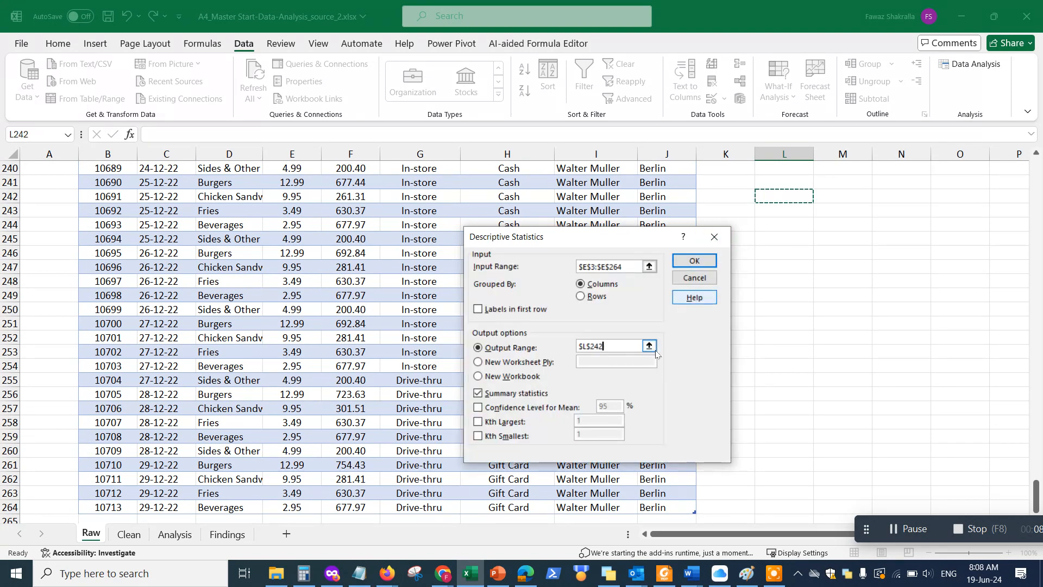
click(681, 255)
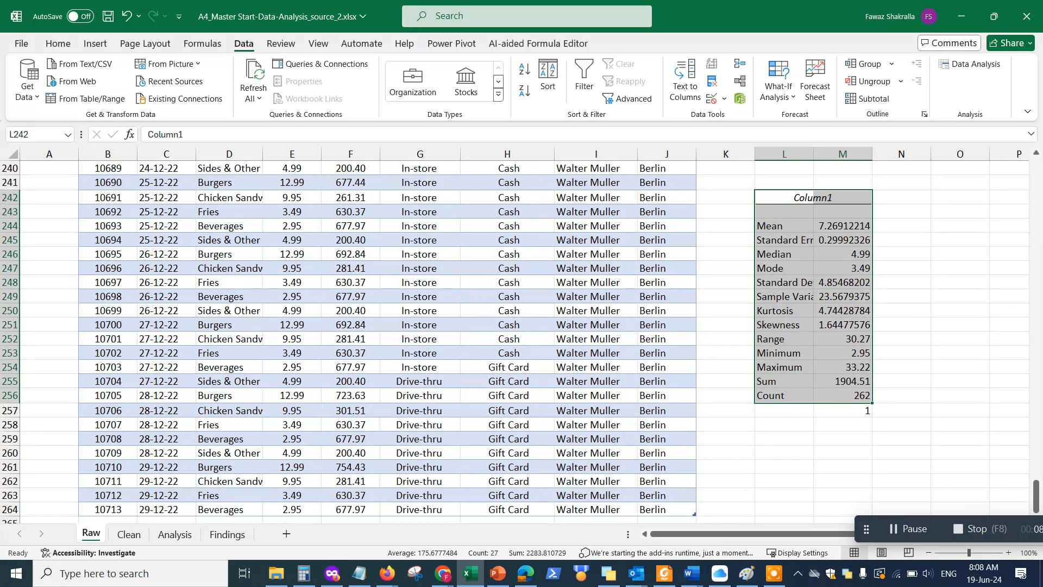
Step: Widen column M to show the full statistics values, and enter the heading "Price Column" in cell M242
drag(872, 155, 944, 154)
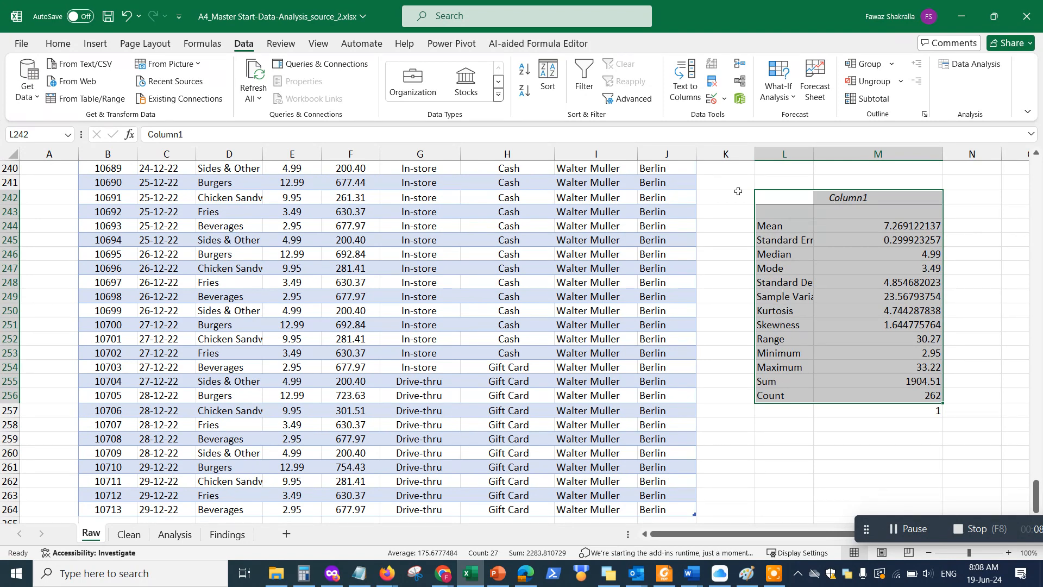
click(834, 199)
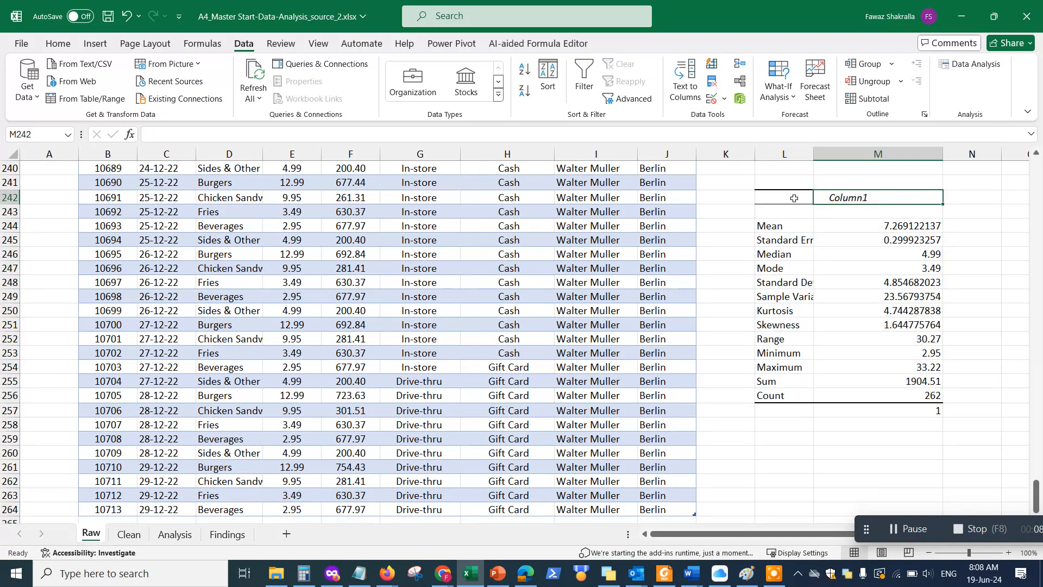
click(794, 198)
click(837, 198)
text(Price)
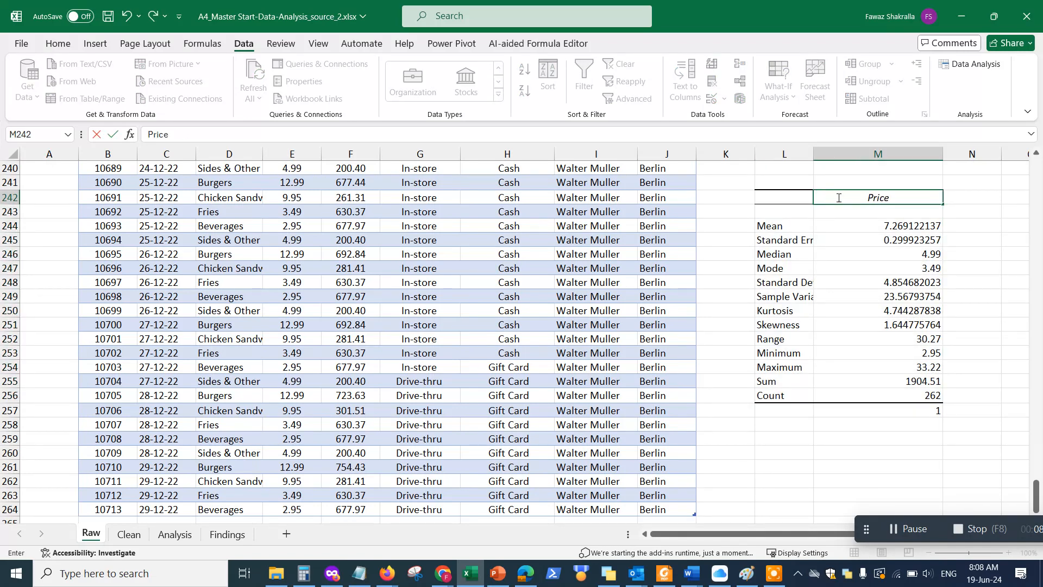
text( Column)
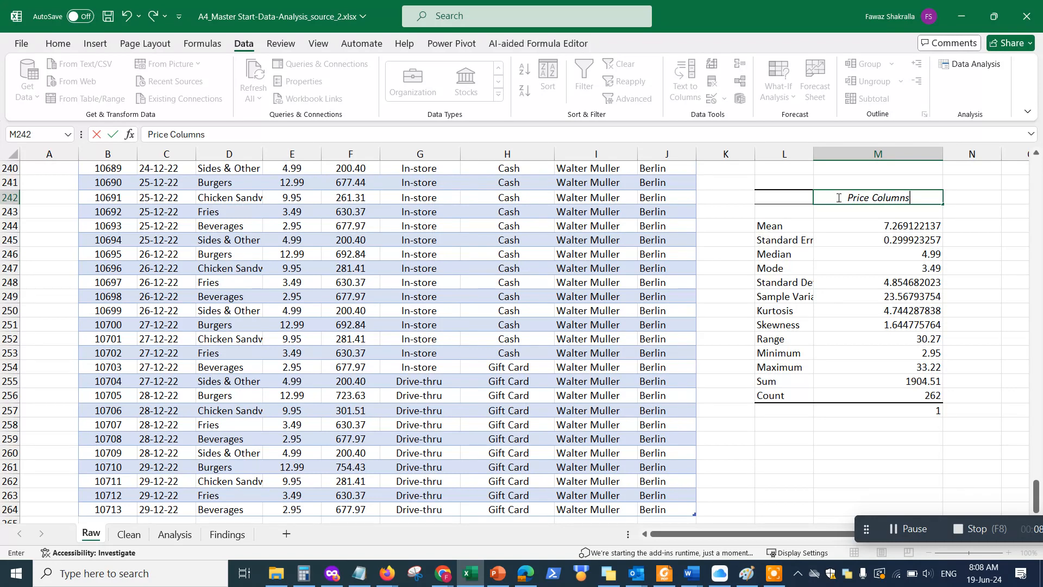
click(784, 198)
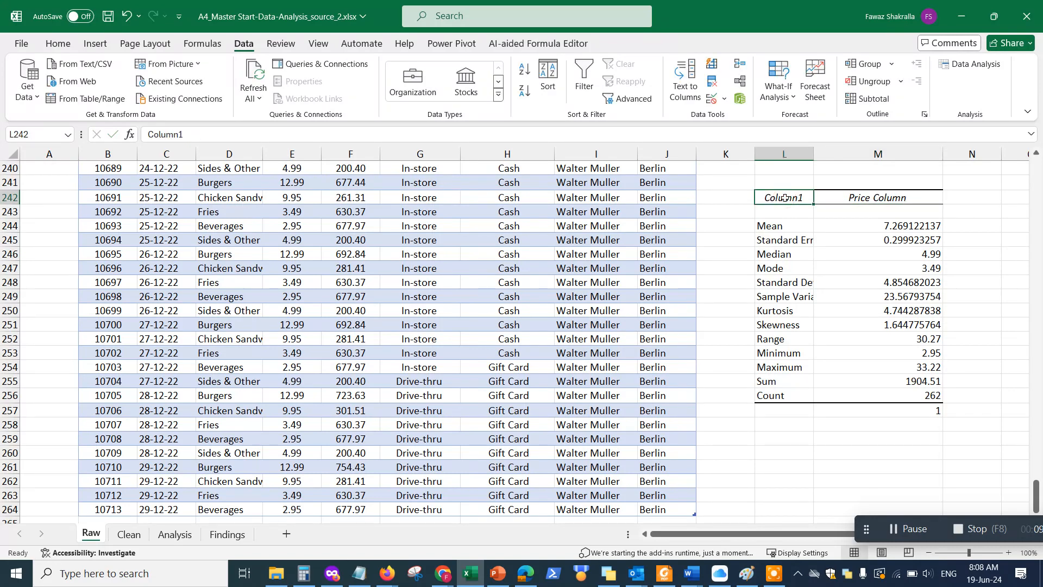
Step: Replace the heading in cell L242 with "Descriptive"
click(778, 224)
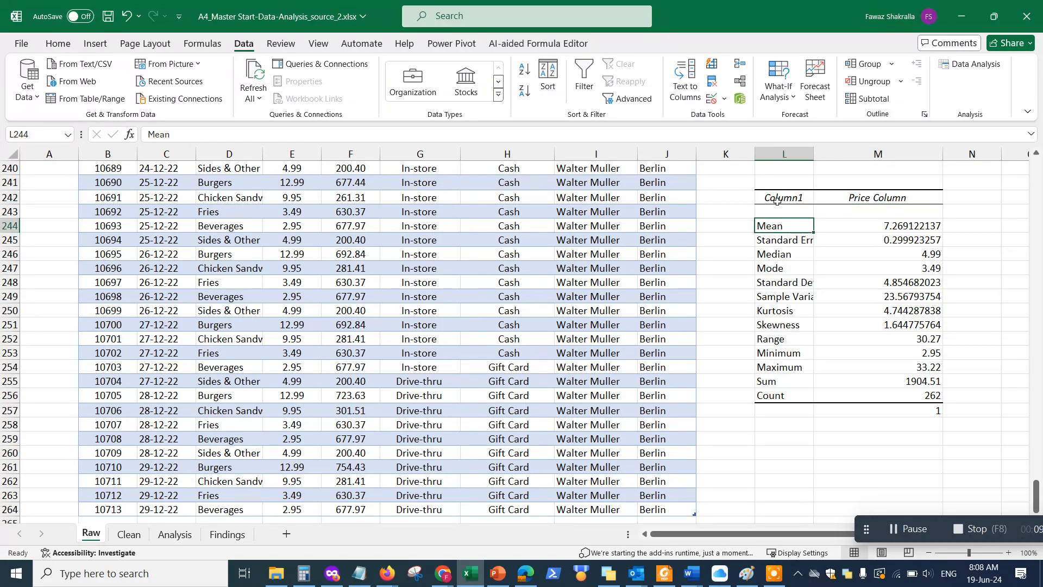
click(777, 201)
text(Descr)
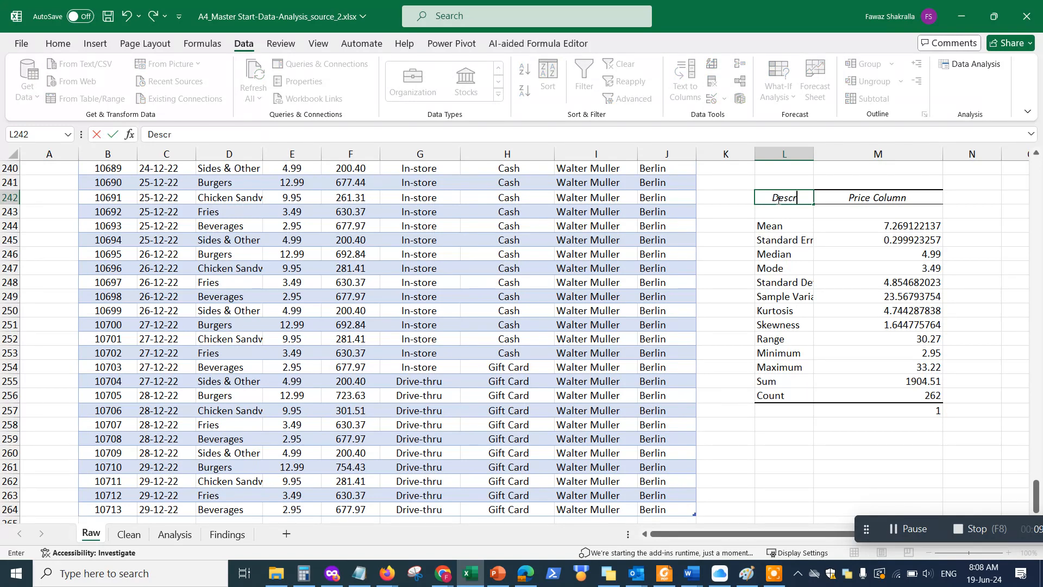
text(iptive)
key(Return)
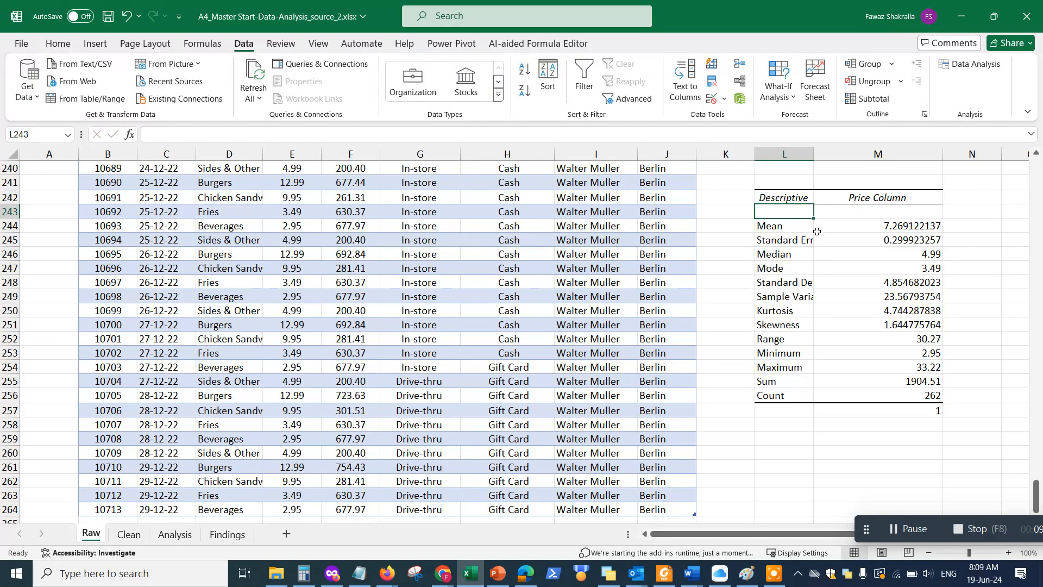
Step: Look through the data rows and the descriptive summary table, and return to the first records of the data
scroll(430, 288, up, 3)
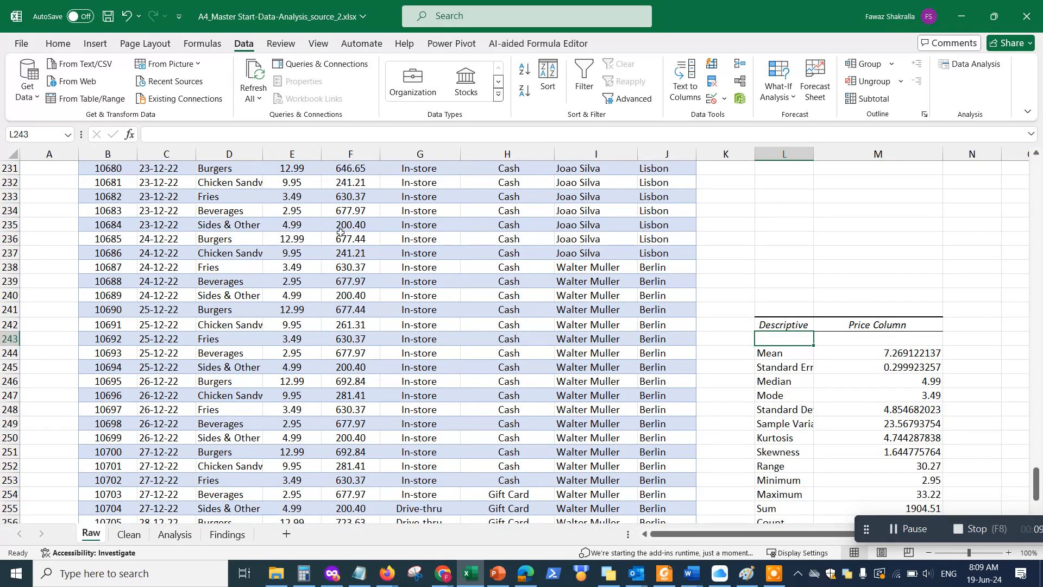
scroll(341, 232, up, 5)
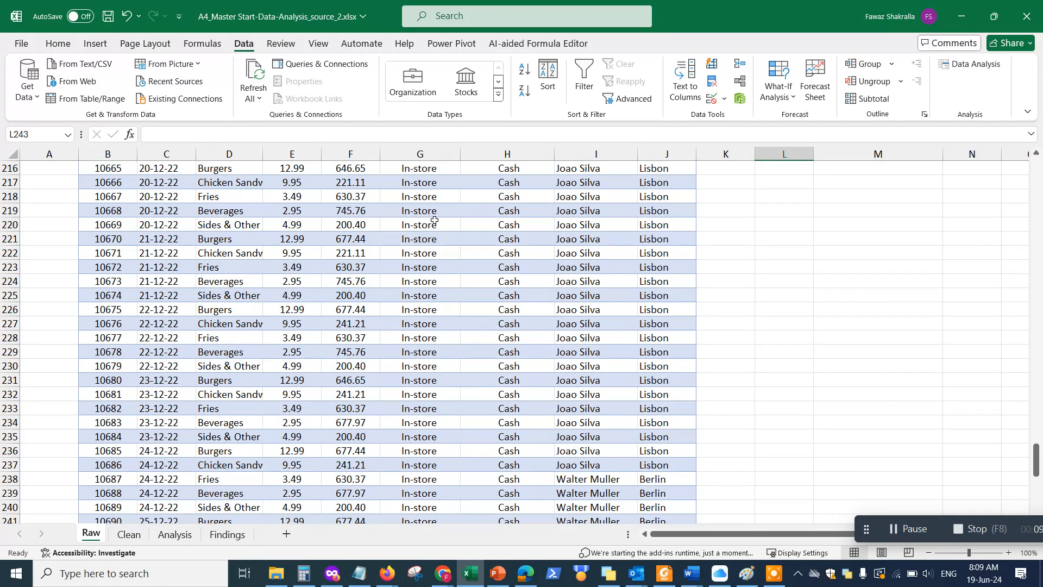
scroll(435, 220, down, 5)
scroll(791, 333, down, 2)
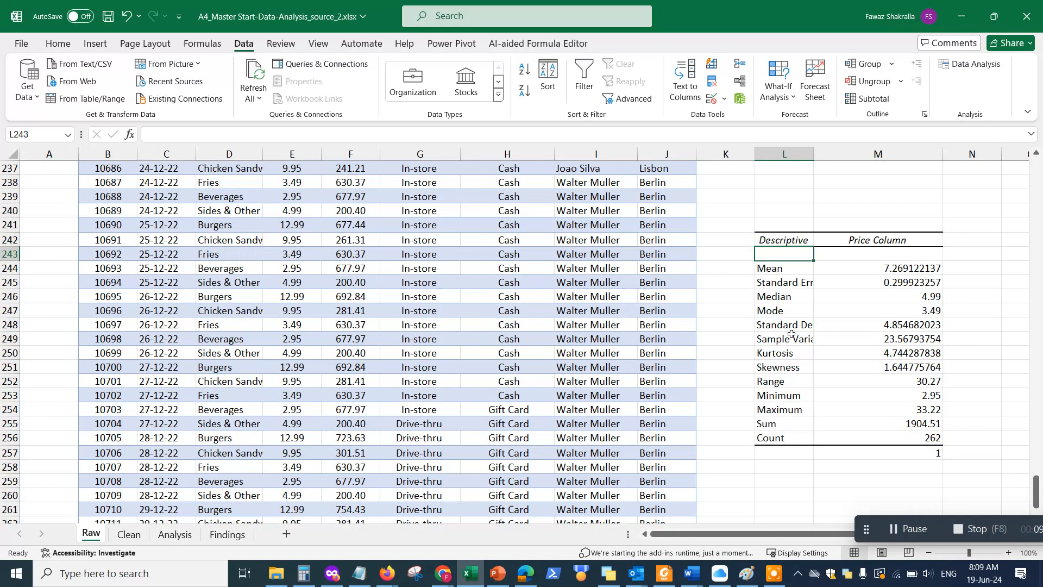
click(897, 519)
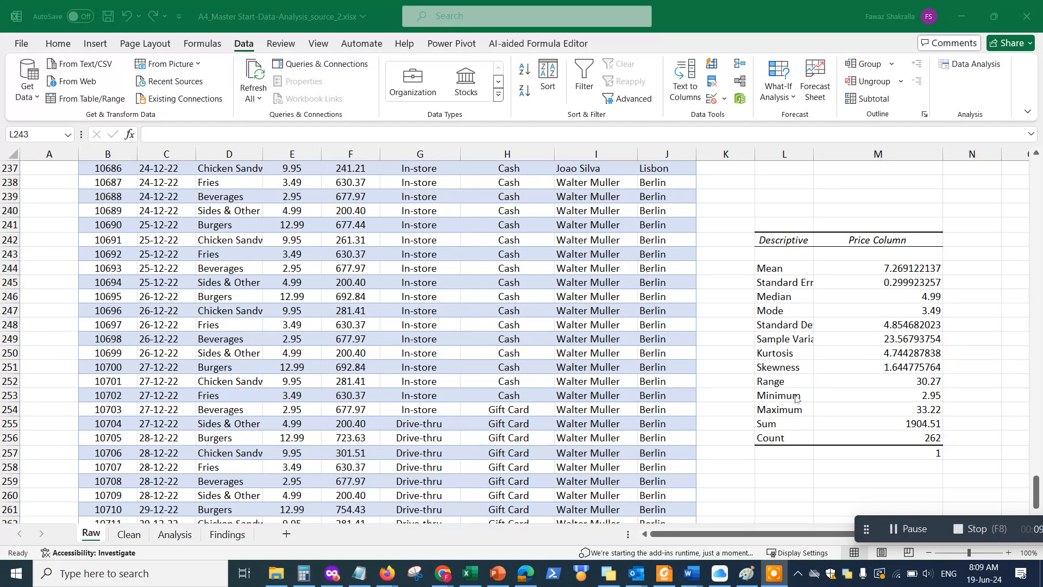
scroll(265, 283, up, 20)
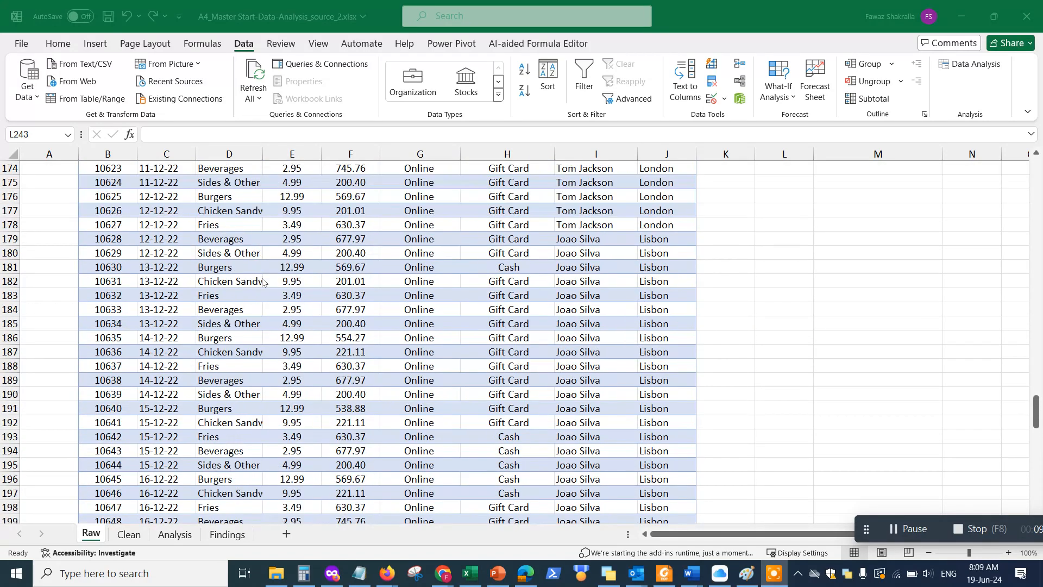
click(1038, 402)
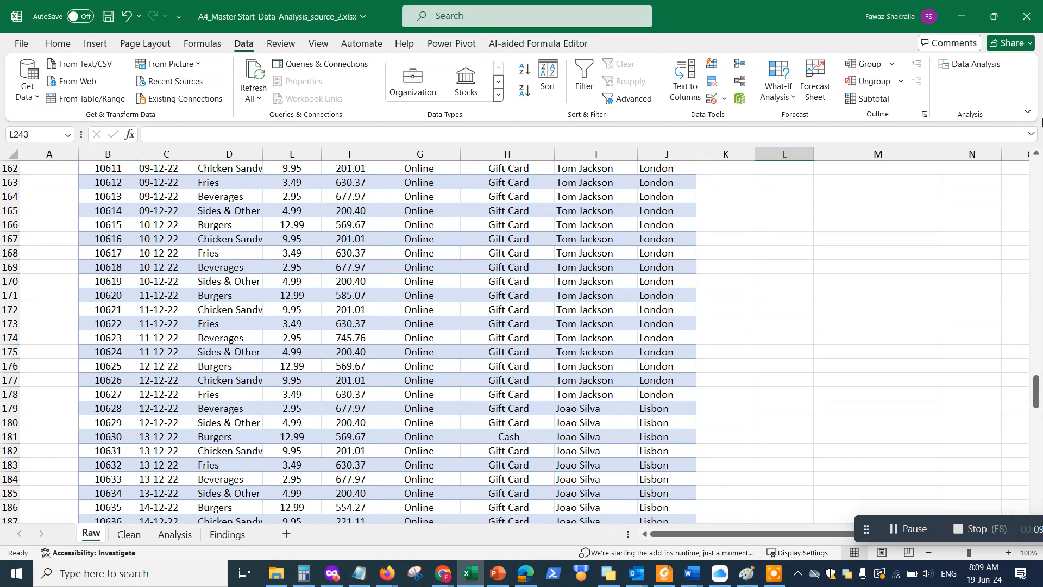
drag(1037, 397, 1038, 156)
Step: Select the Price values from E3 to E100, and check the rest of the column against the summary table
drag(292, 197, 304, 325)
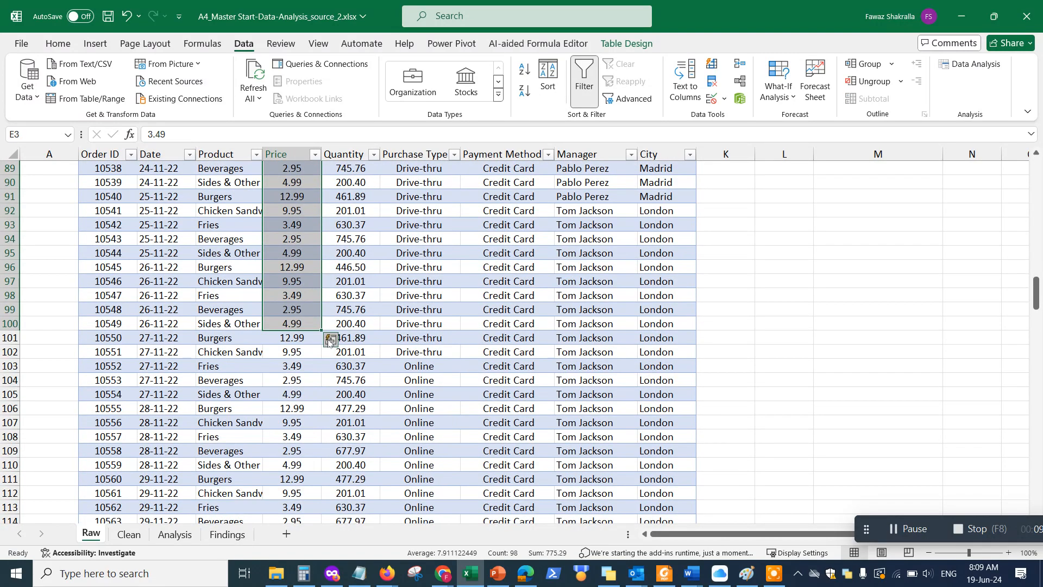
scroll(321, 345, down, 10)
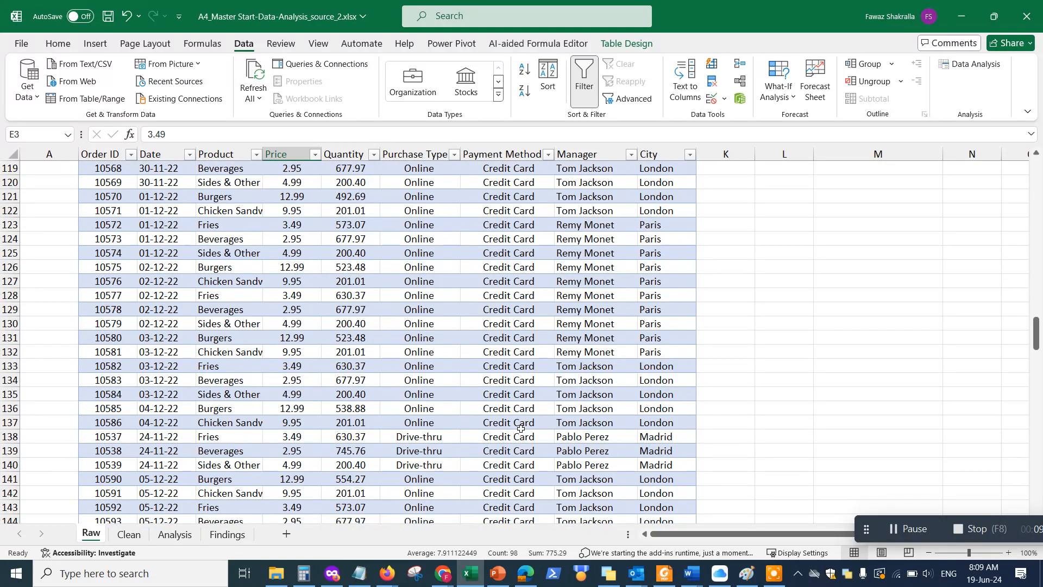
scroll(305, 353, down, 20)
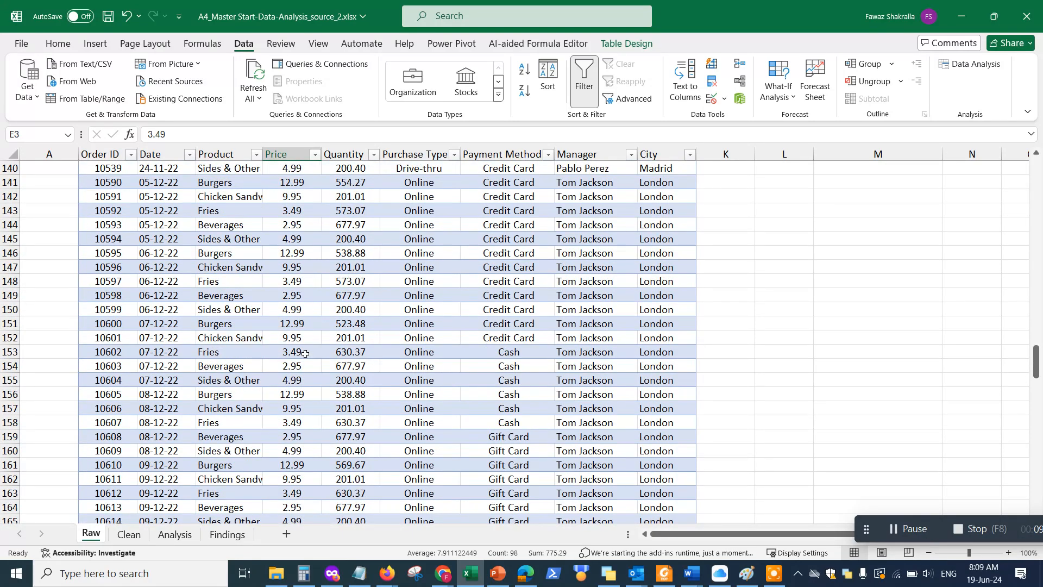
scroll(305, 354, up, 5)
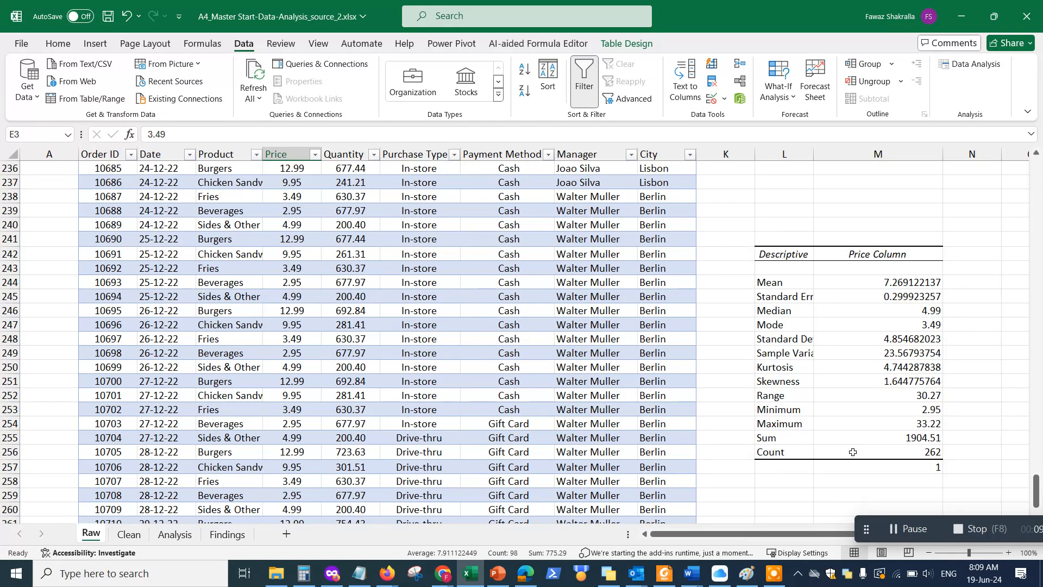
scroll(286, 379, up, 20)
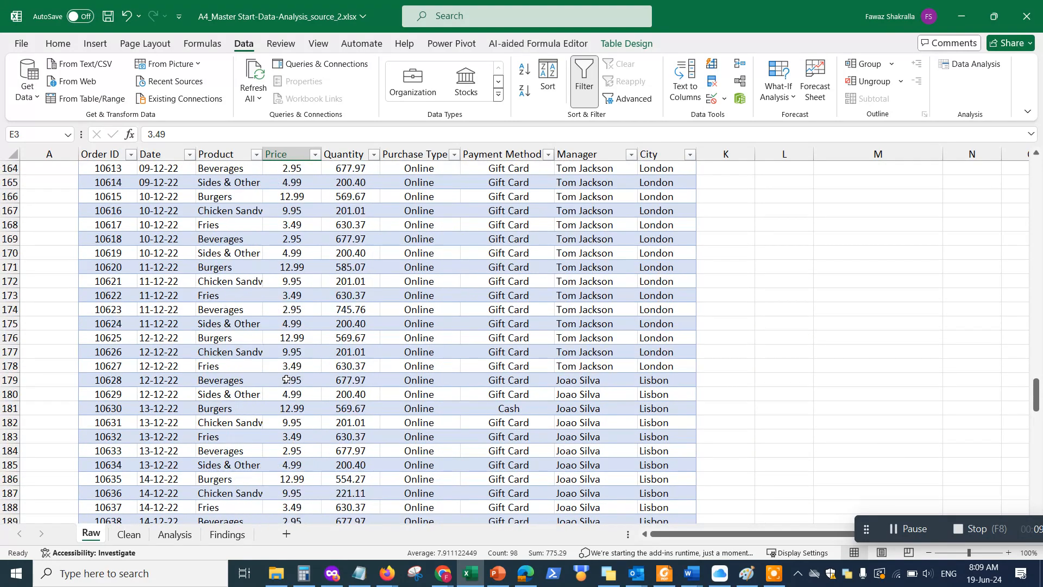
scroll(287, 379, up, 20)
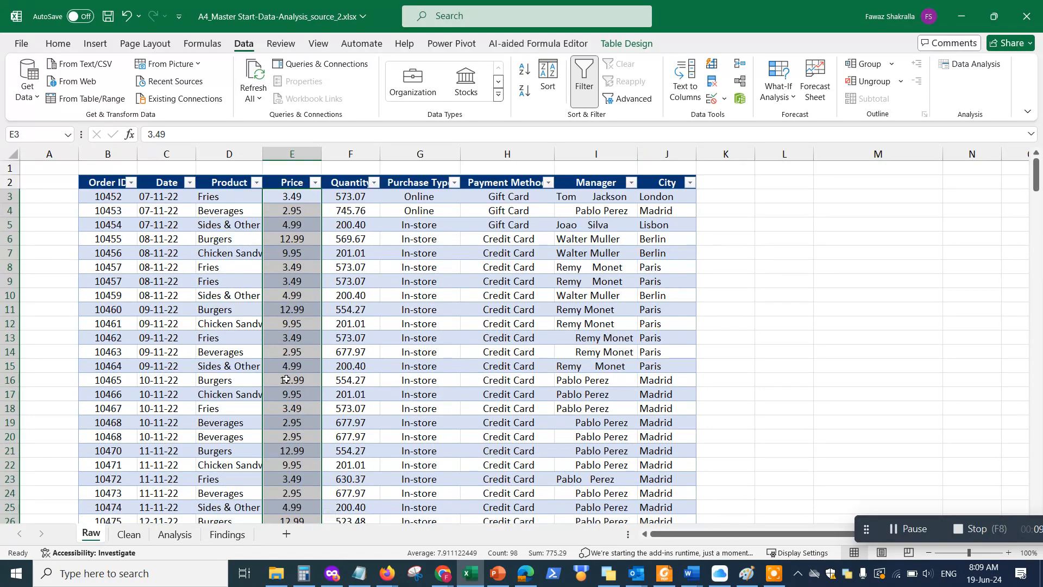
Step: Select all Price values from E3 to E264 to compare their average, count and sum with the summary table
click(287, 196)
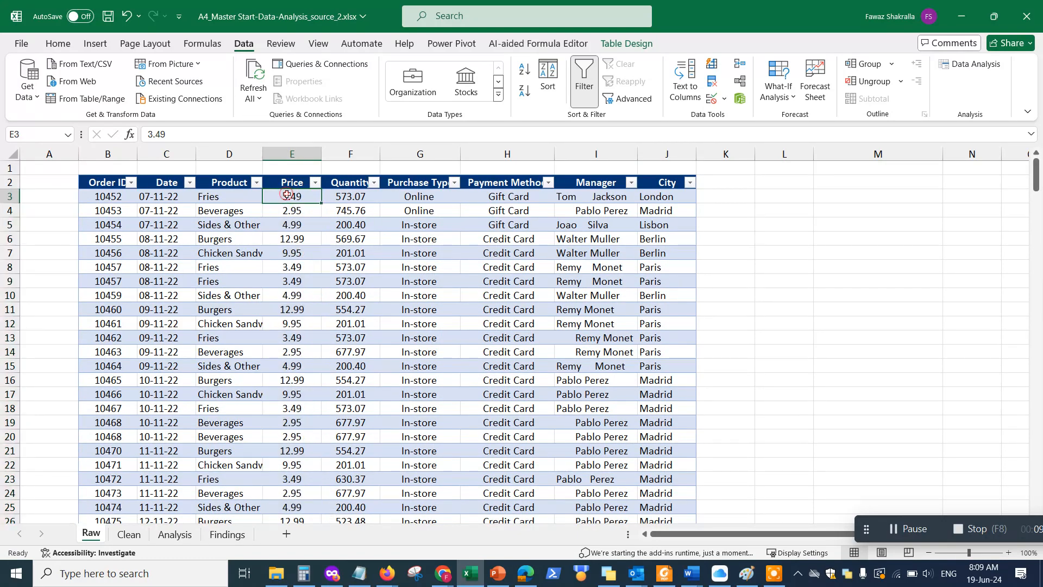
key(ctrl+shift+Down)
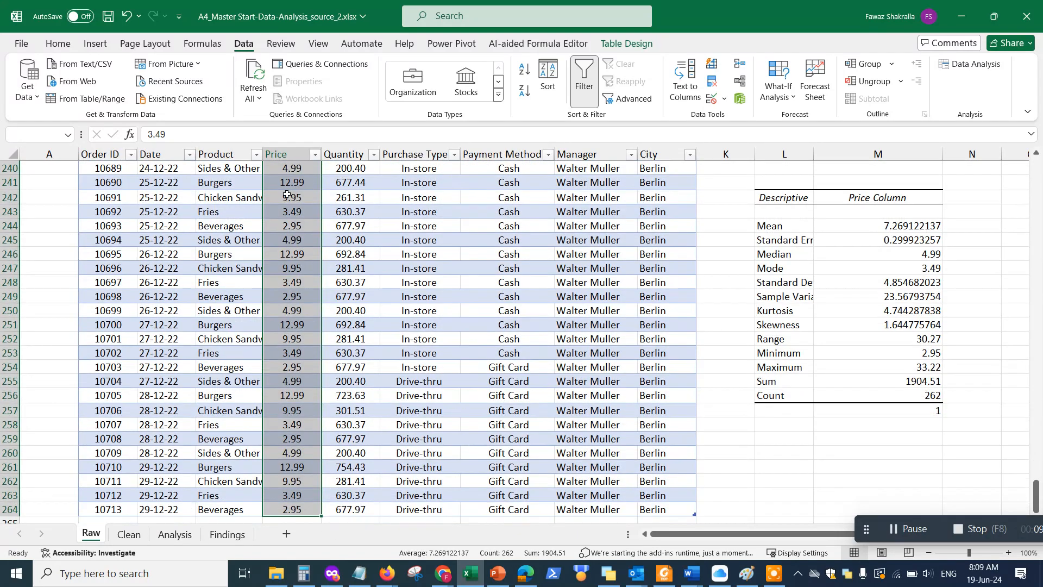
drag(868, 533, 864, 506)
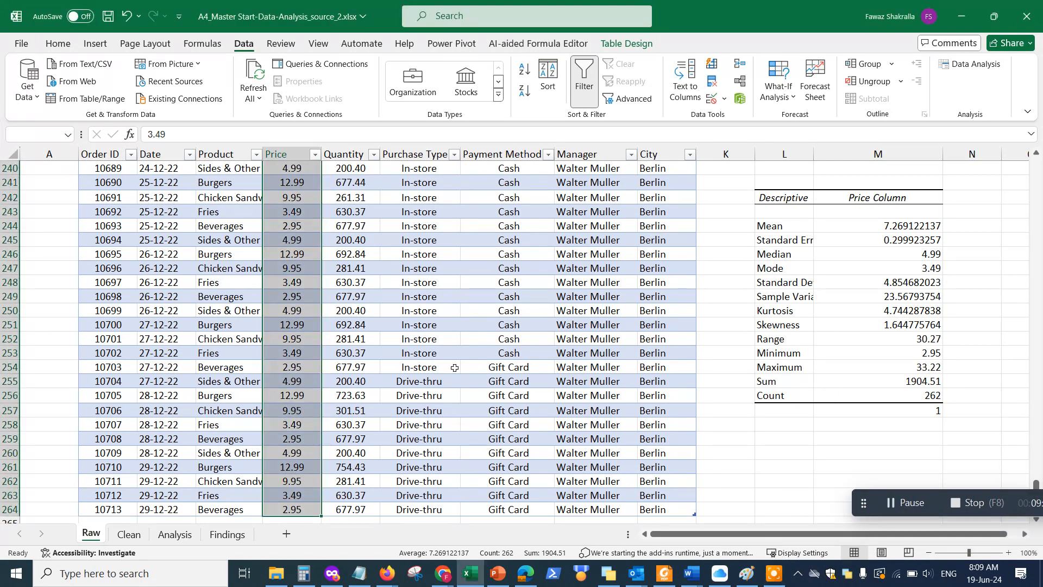
Step: Clear the selection, reselect the Price values E3:E264 to check them again, and return to the start of the data
click(288, 366)
scroll(289, 203, up, 20)
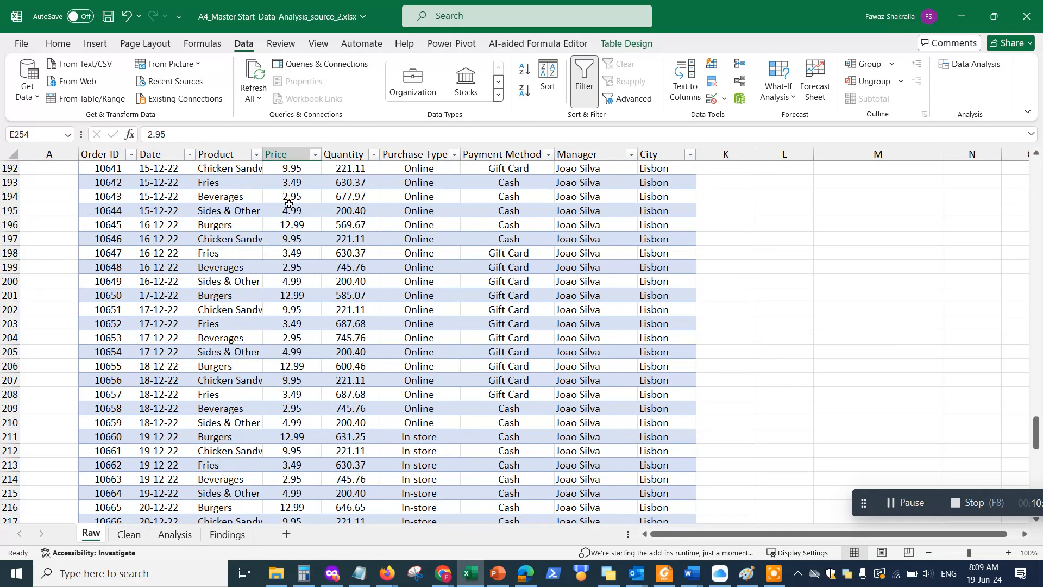
drag(1036, 396, 1036, 168)
drag(310, 204, 298, 483)
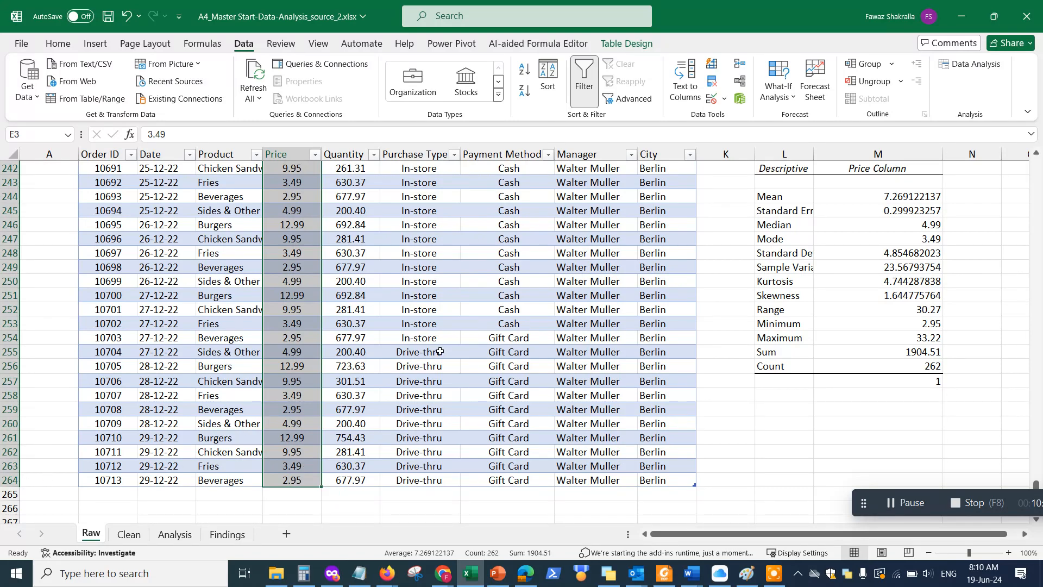
scroll(440, 351, up, 20)
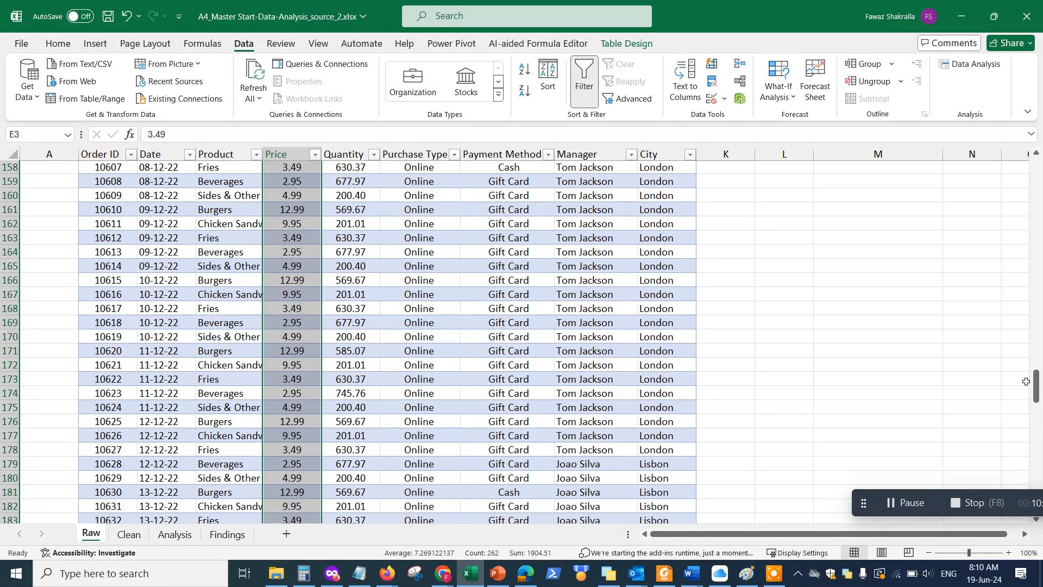
drag(1036, 383, 1038, 137)
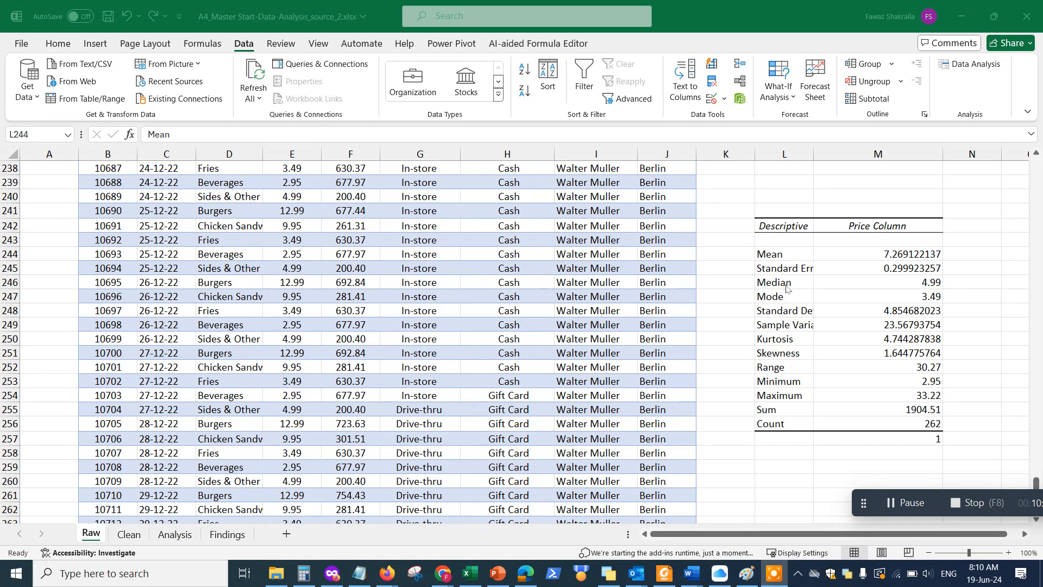
Step: Widen column L to fit the statistic labels, and examine the Sum and Mode entries of the summary table
click(815, 154)
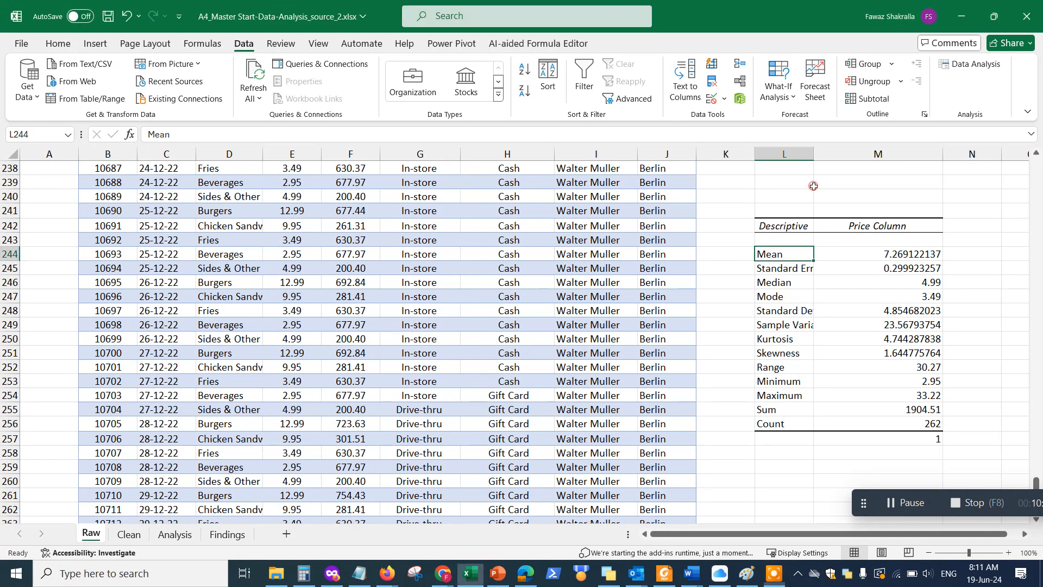
drag(814, 153, 846, 154)
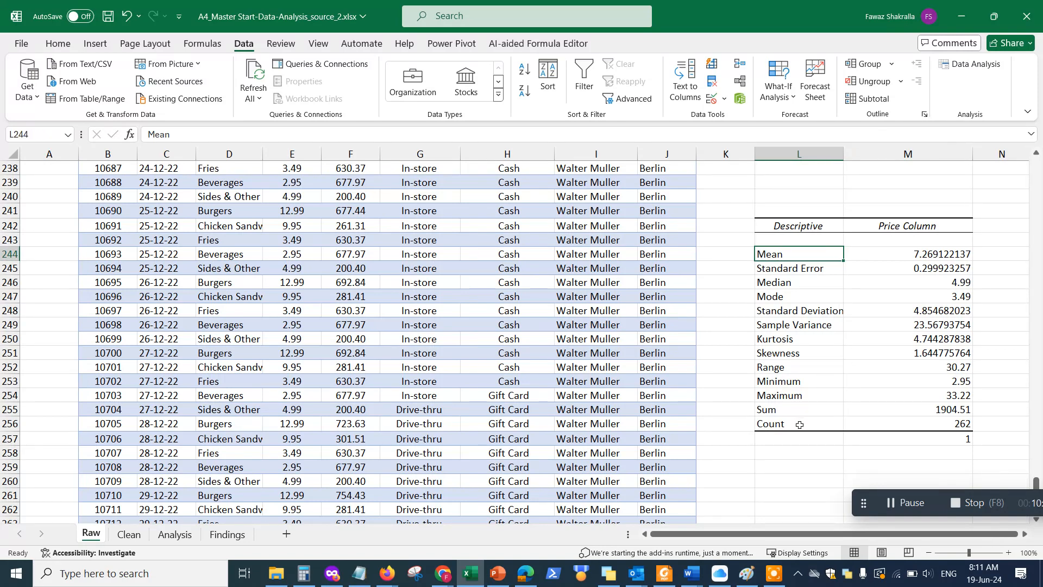
click(791, 409)
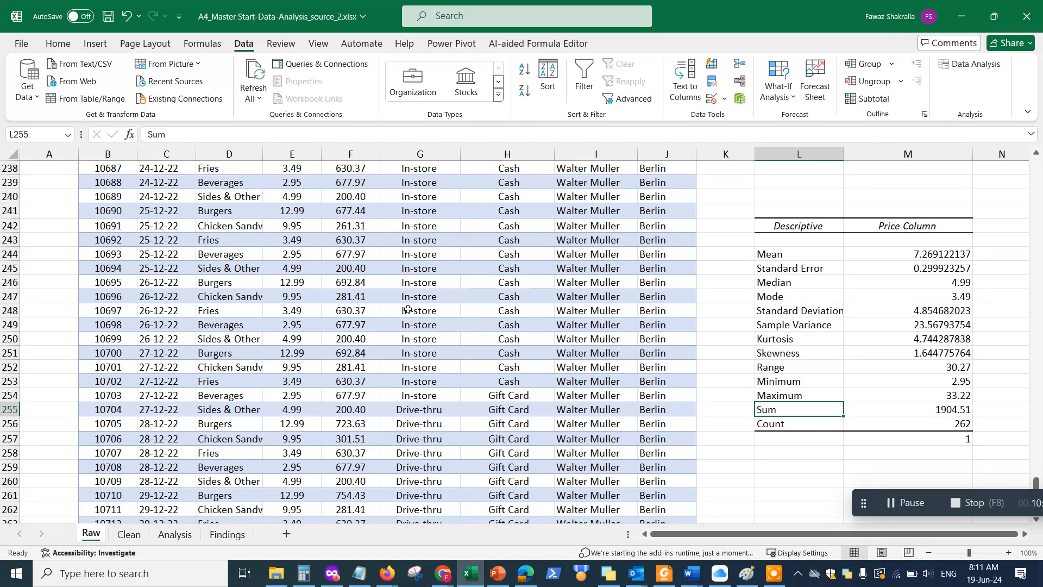
click(807, 299)
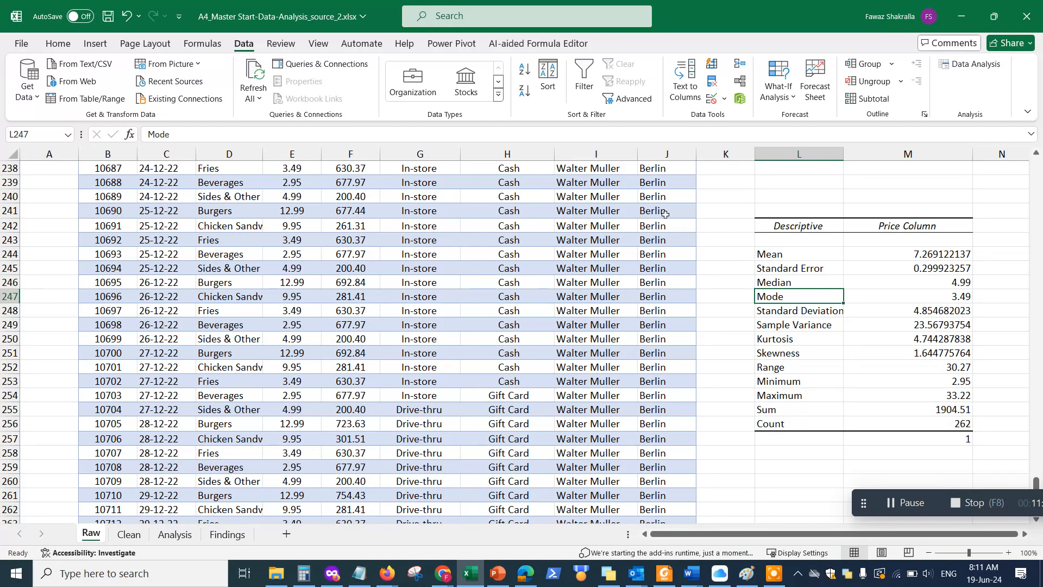
scroll(519, 255, up, 18)
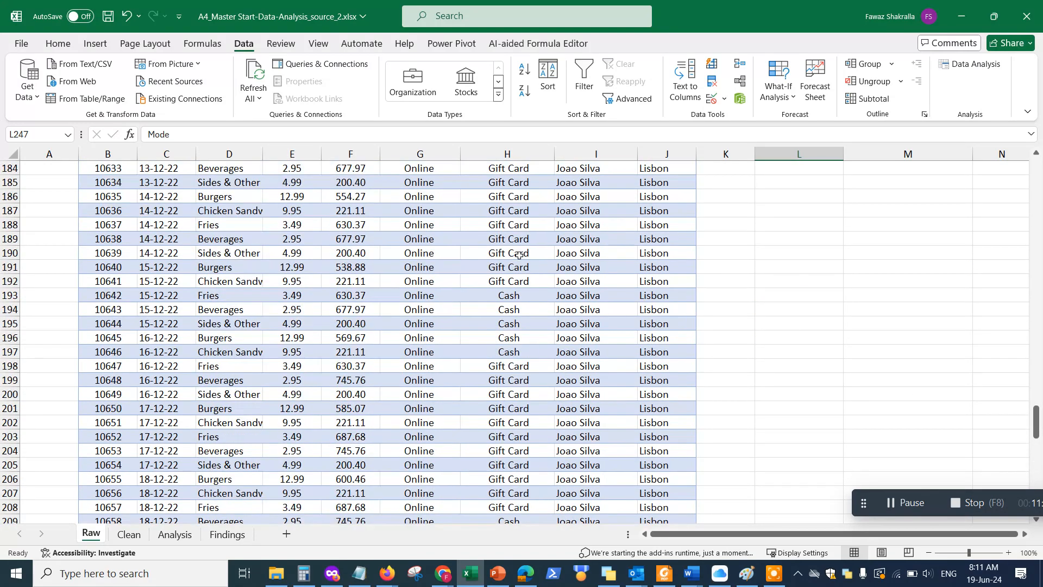
scroll(519, 256, up, 20)
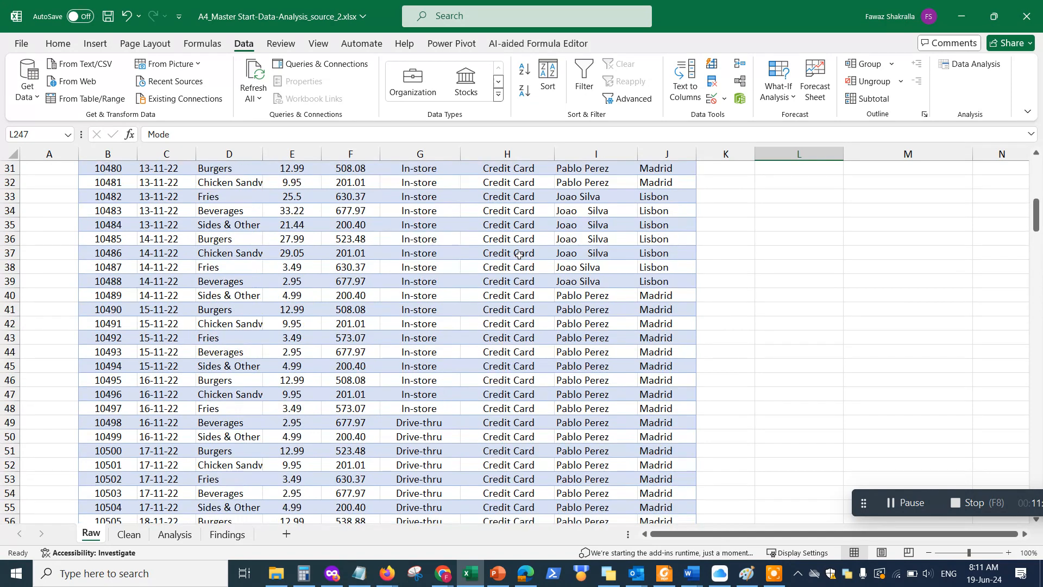
scroll(519, 256, up, 10)
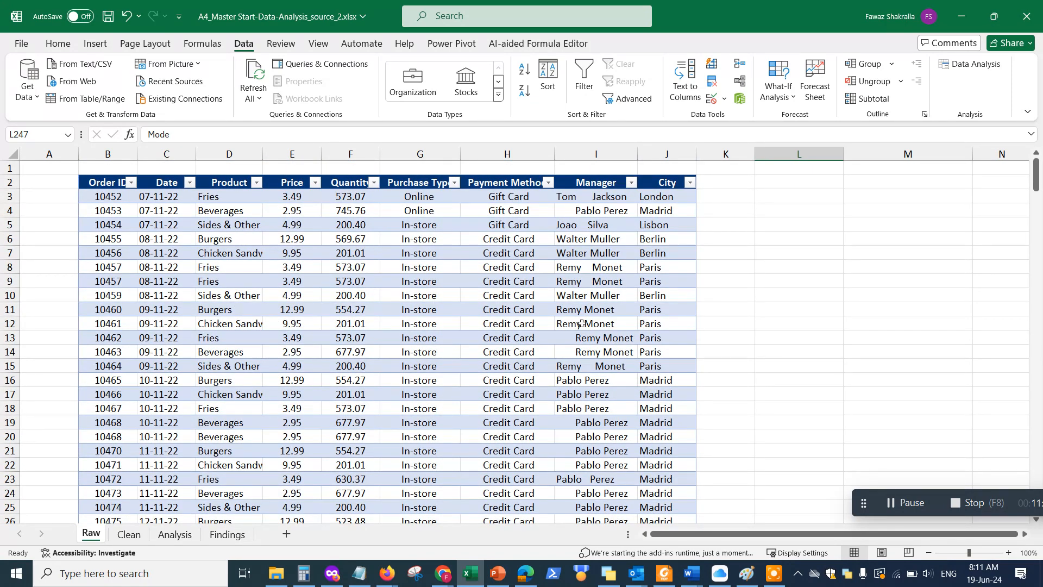
click(781, 226)
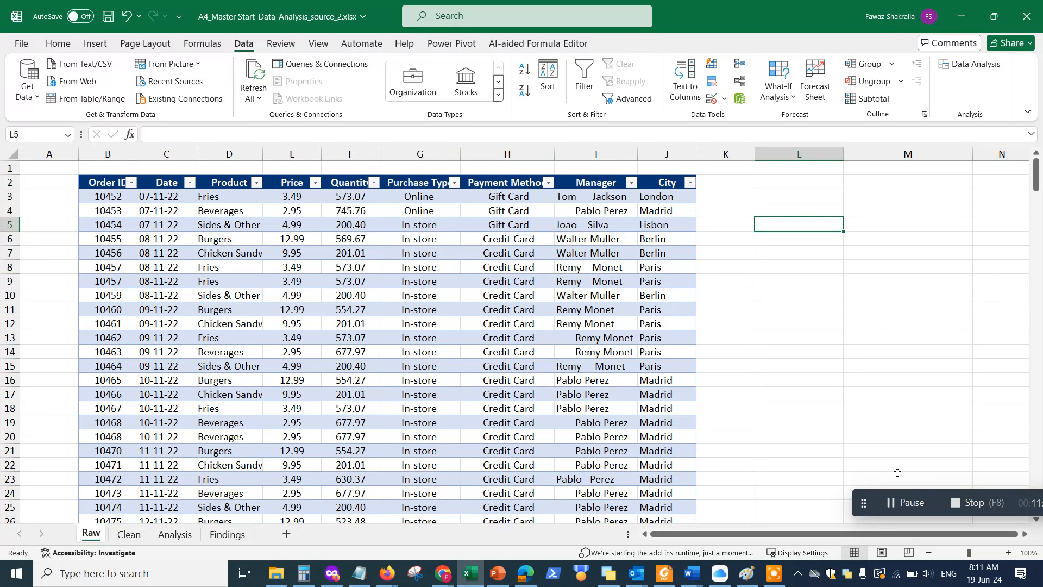
click(903, 502)
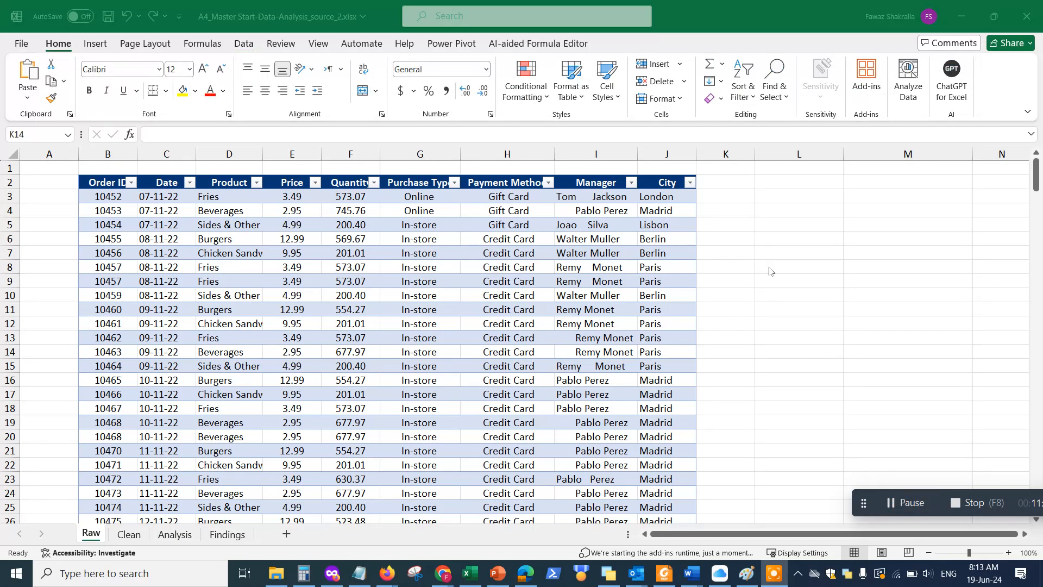
Step: Format all Quantity values in F3:F264 to show no decimal places, and return to the first Quantity value
click(351, 195)
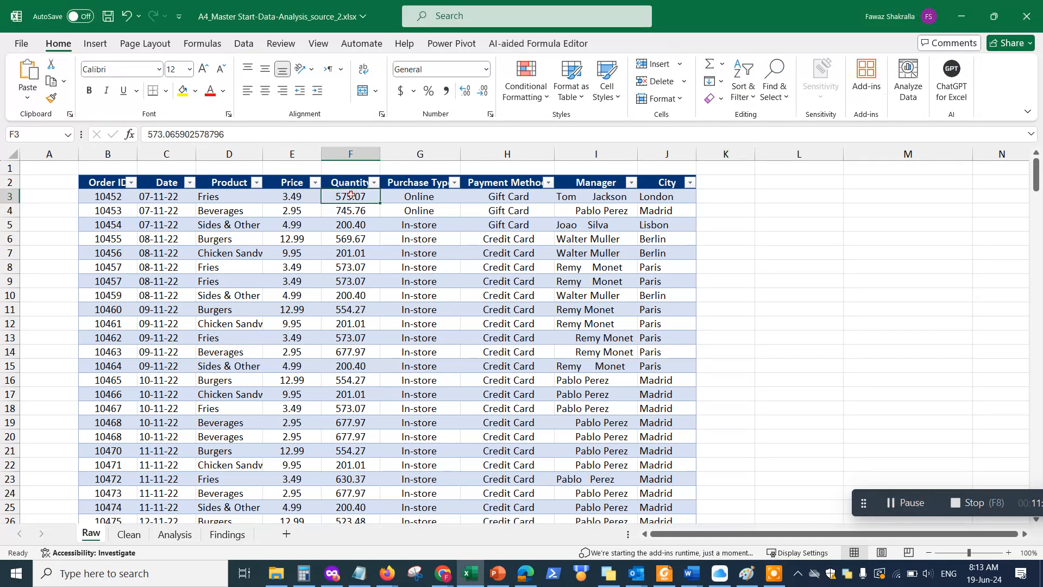
key(ctrl+shift+Down)
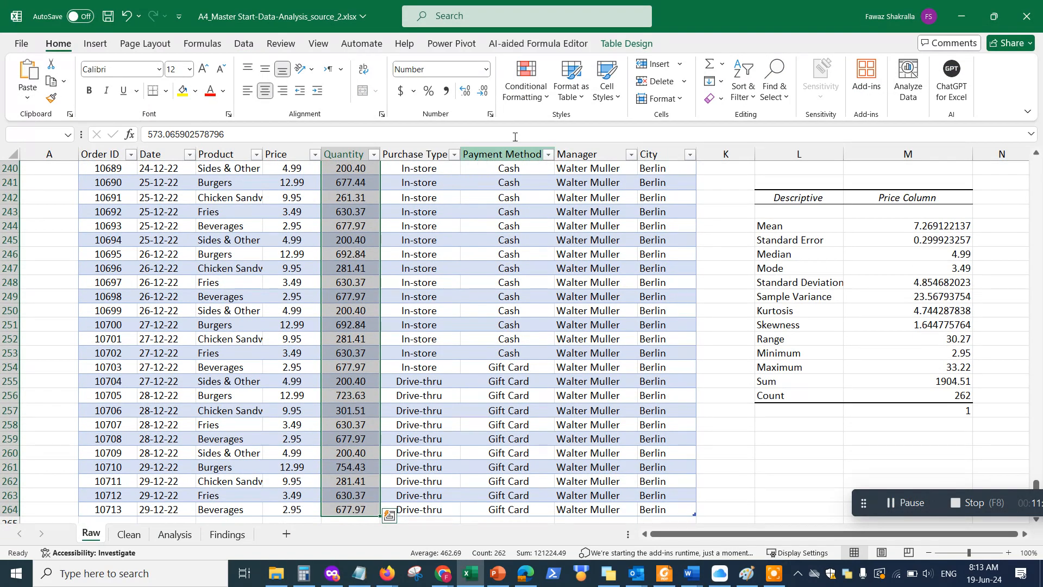
click(484, 93)
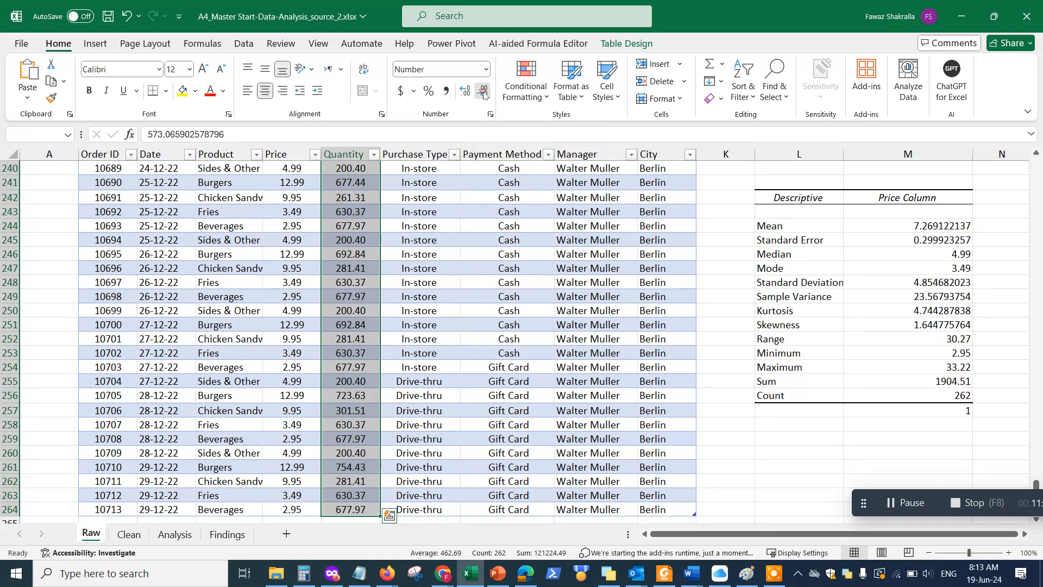
click(484, 92)
click(345, 225)
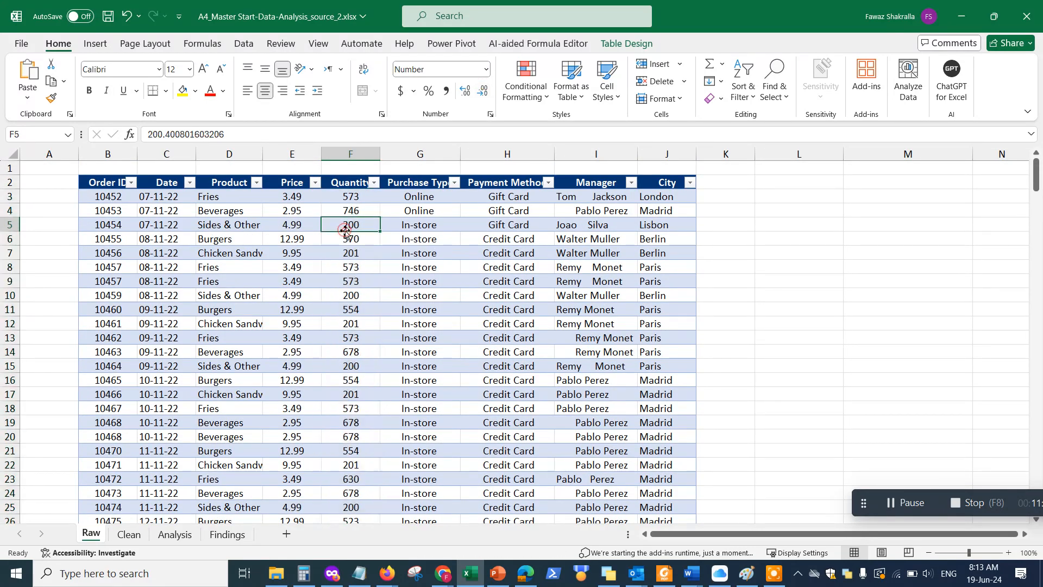
click(353, 196)
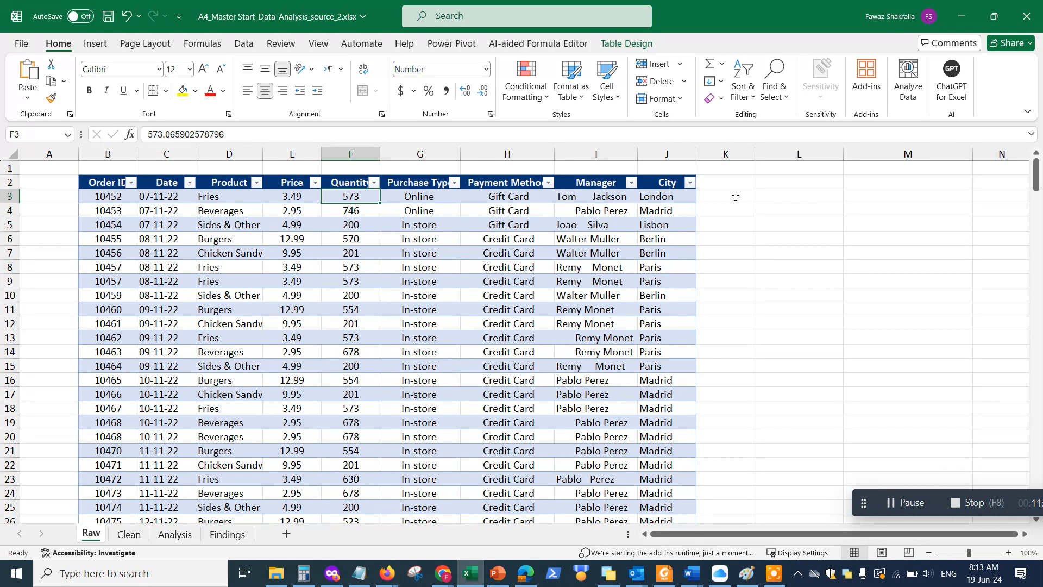
Step: Start the Descriptive Statistics analysis tool and set its input range to the Quantity values $F$3:$F$264
click(760, 195)
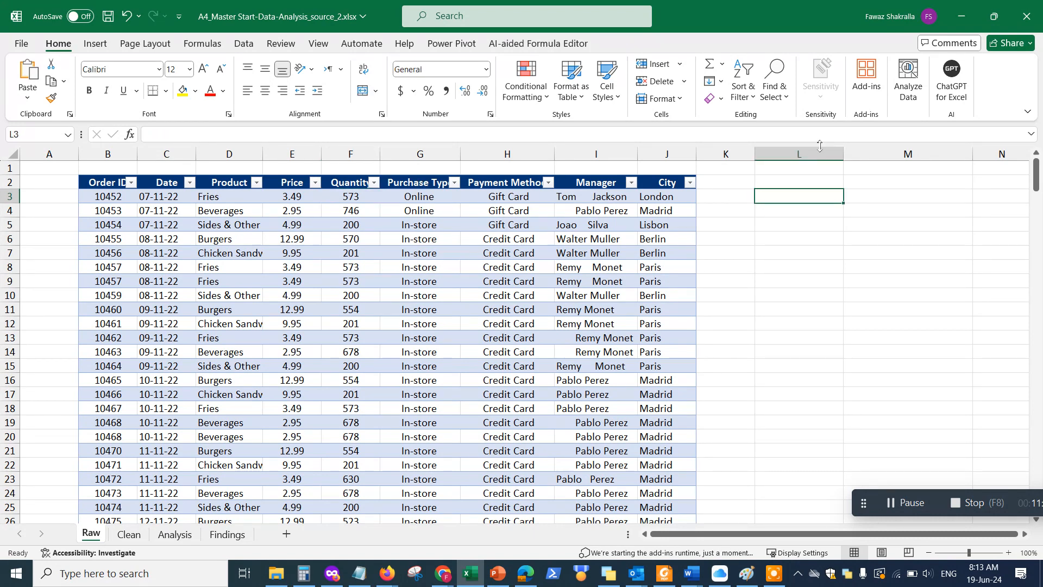
click(243, 43)
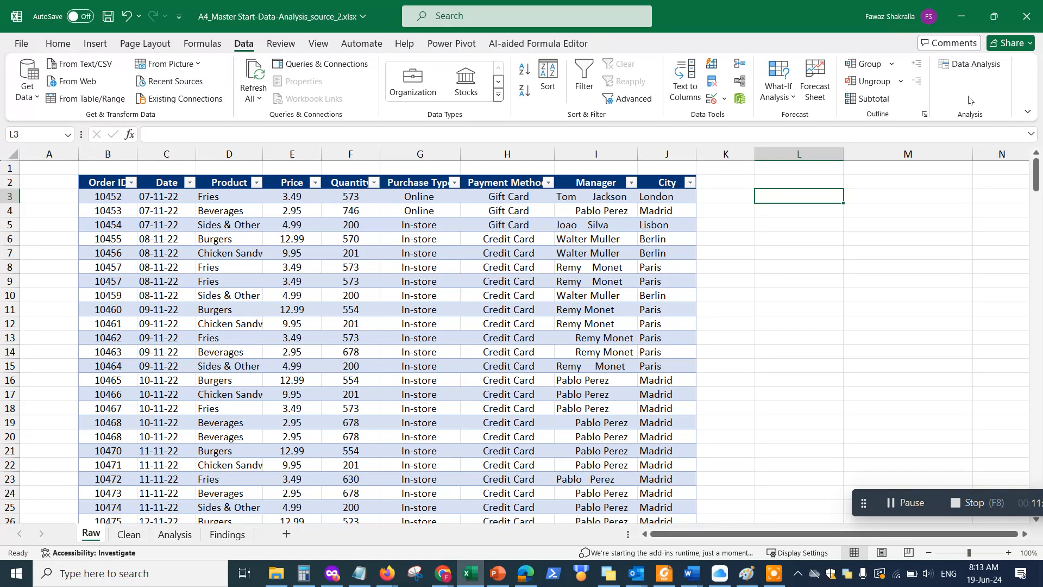
click(972, 64)
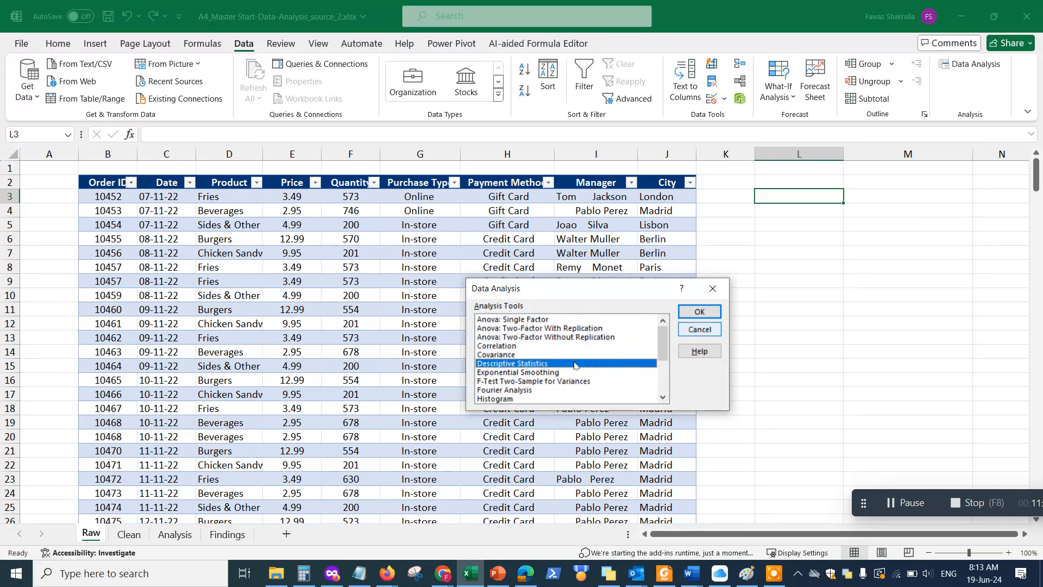
click(697, 312)
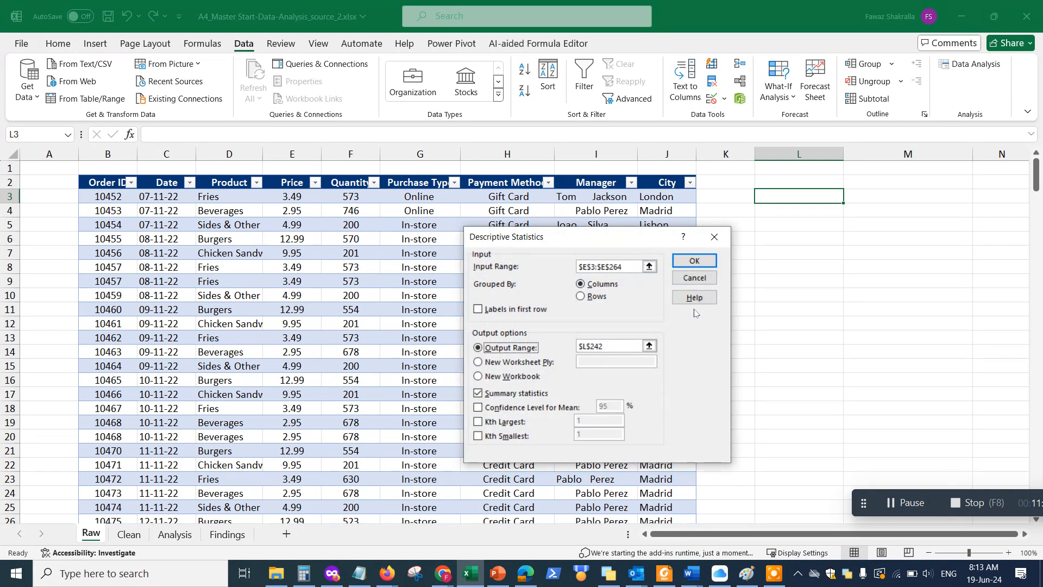
click(649, 266)
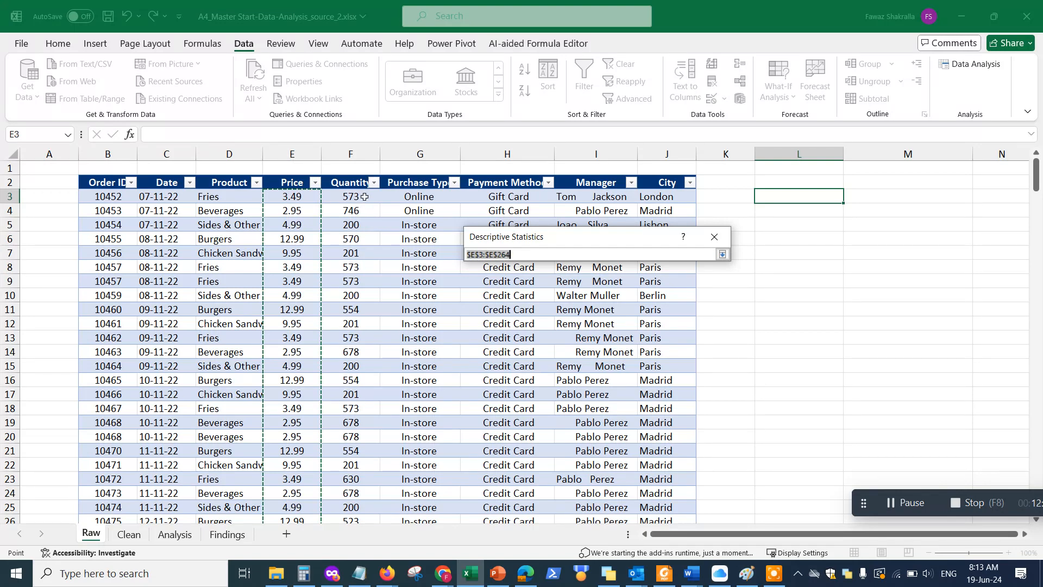
click(365, 197)
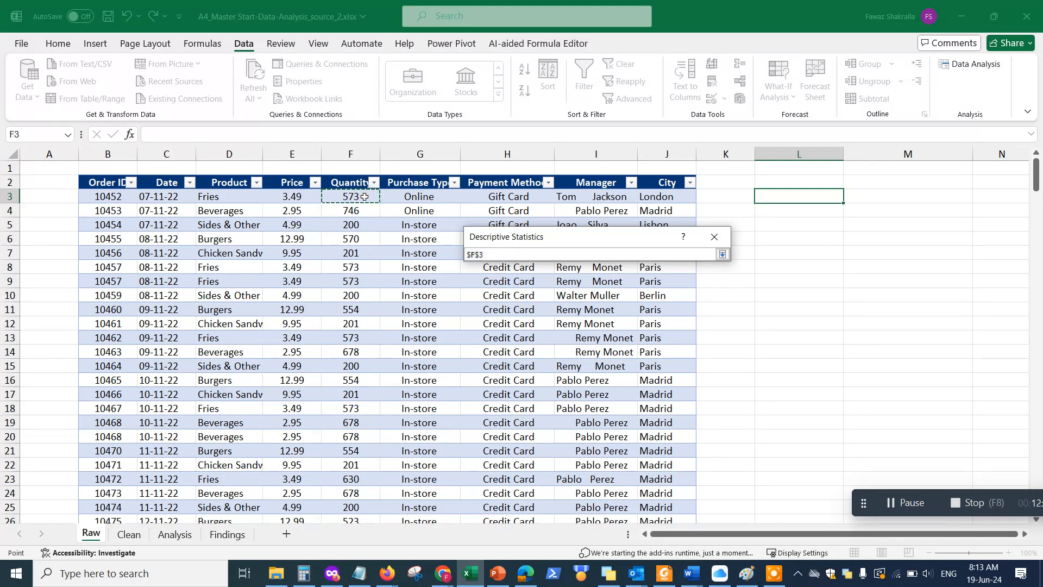
key(ctrl+shift+Down)
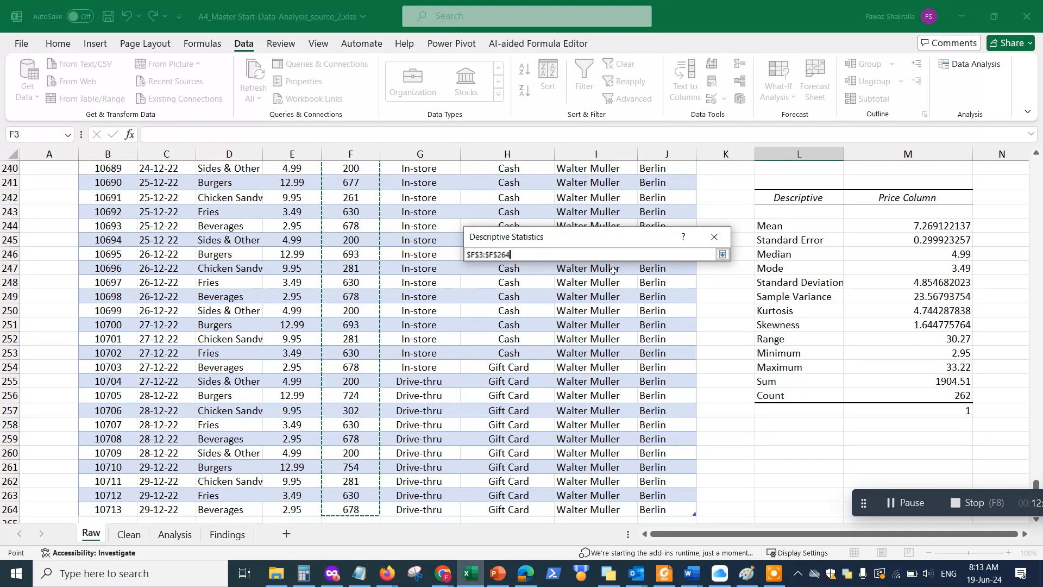
click(722, 254)
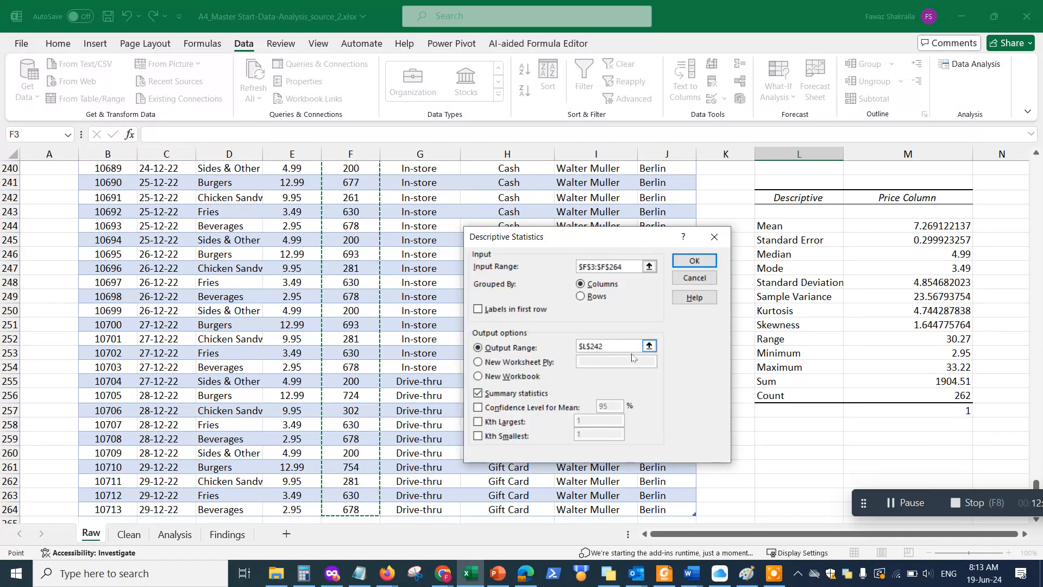
Step: Set the output range to $L$219, keep Summary statistics enabled, and generate the Quantity statistics
drag(1036, 483, 1037, 206)
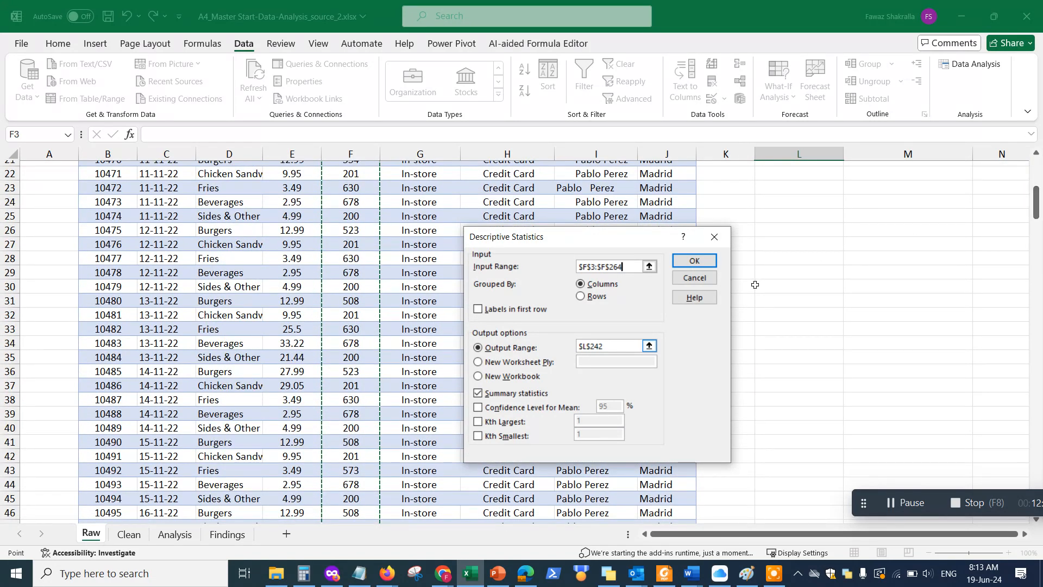
click(648, 346)
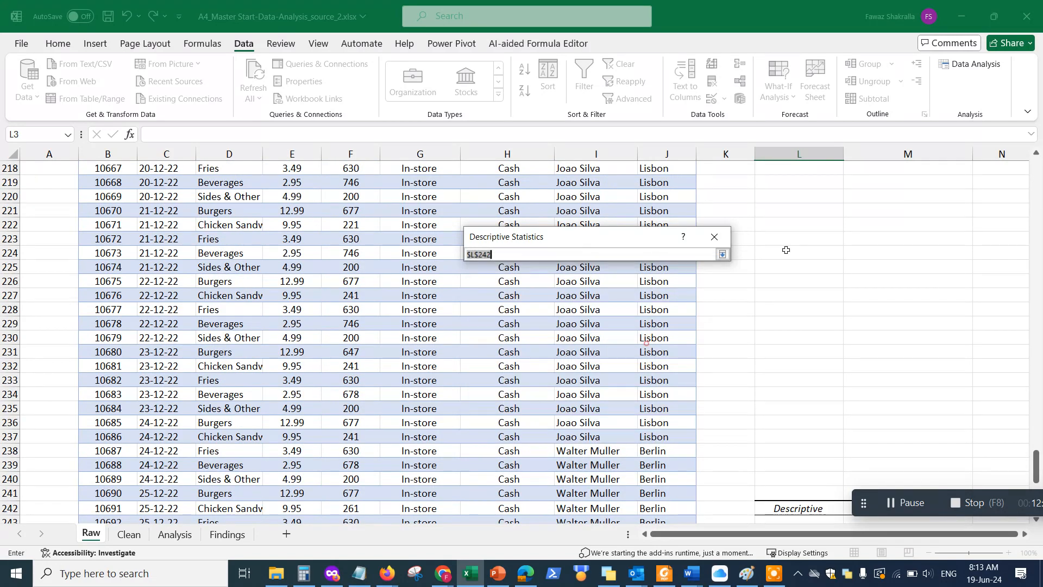
click(791, 182)
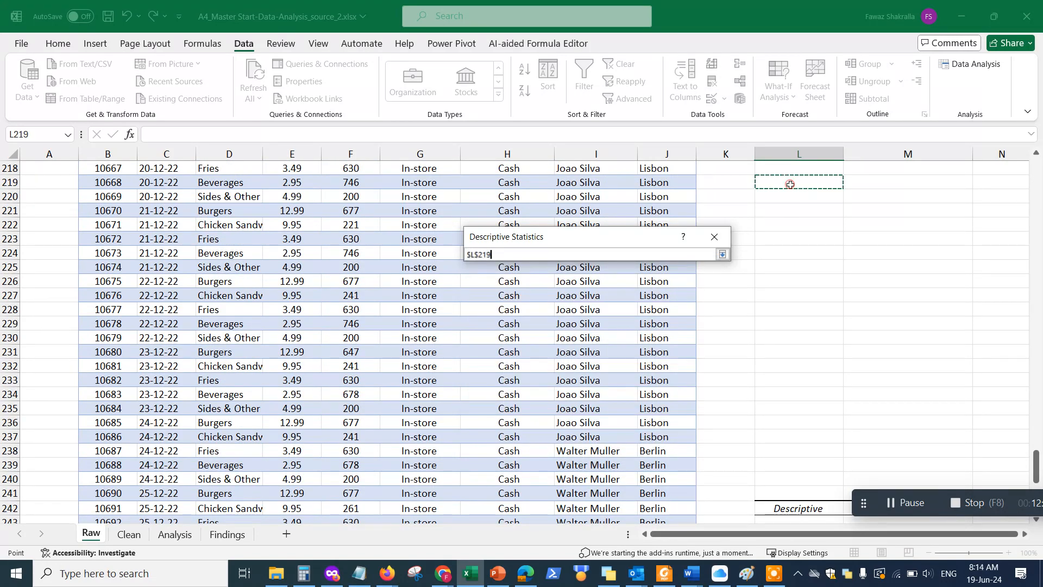
click(722, 254)
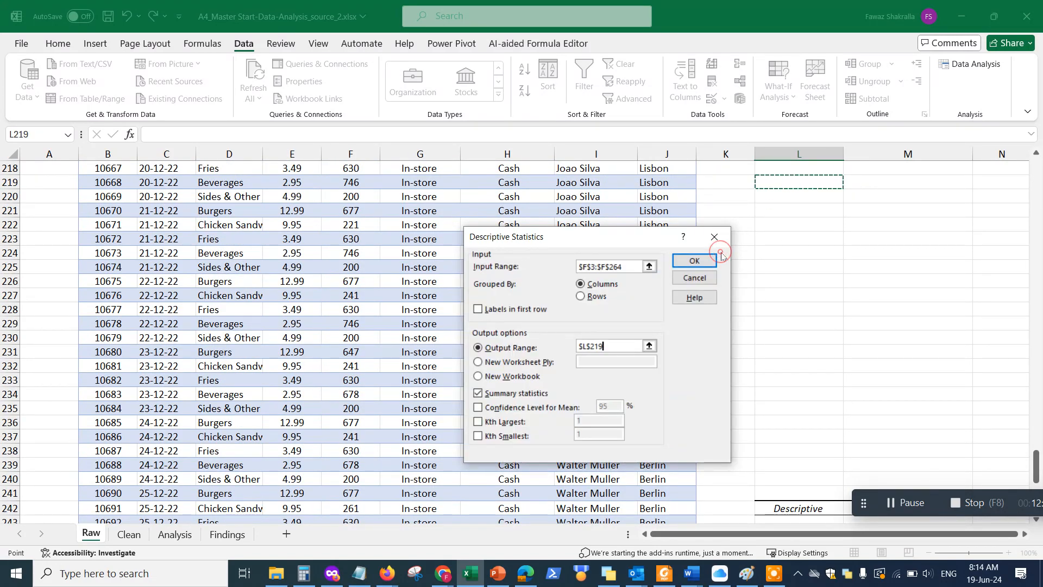
click(485, 393)
click(485, 393)
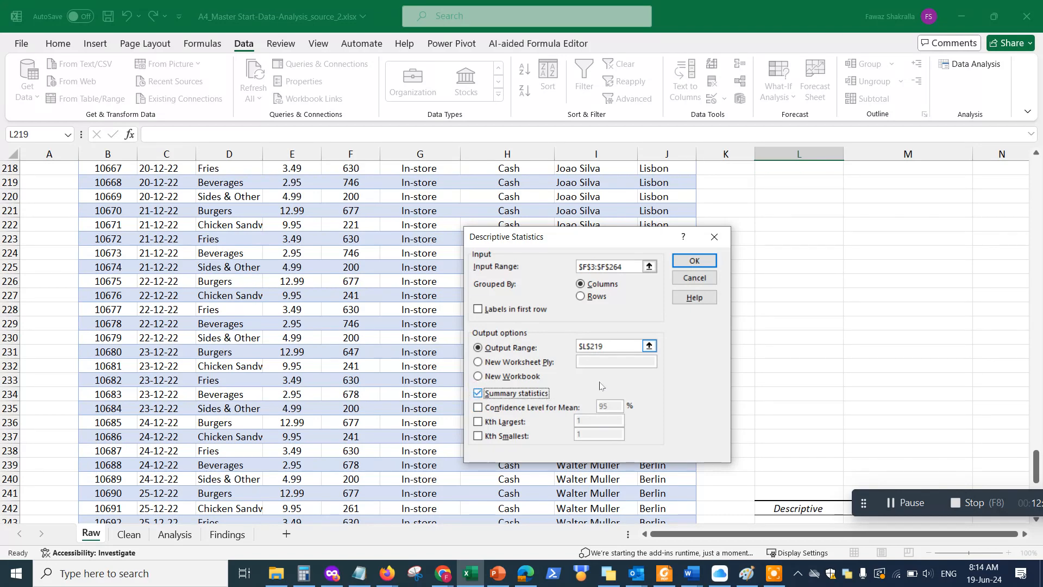
click(690, 263)
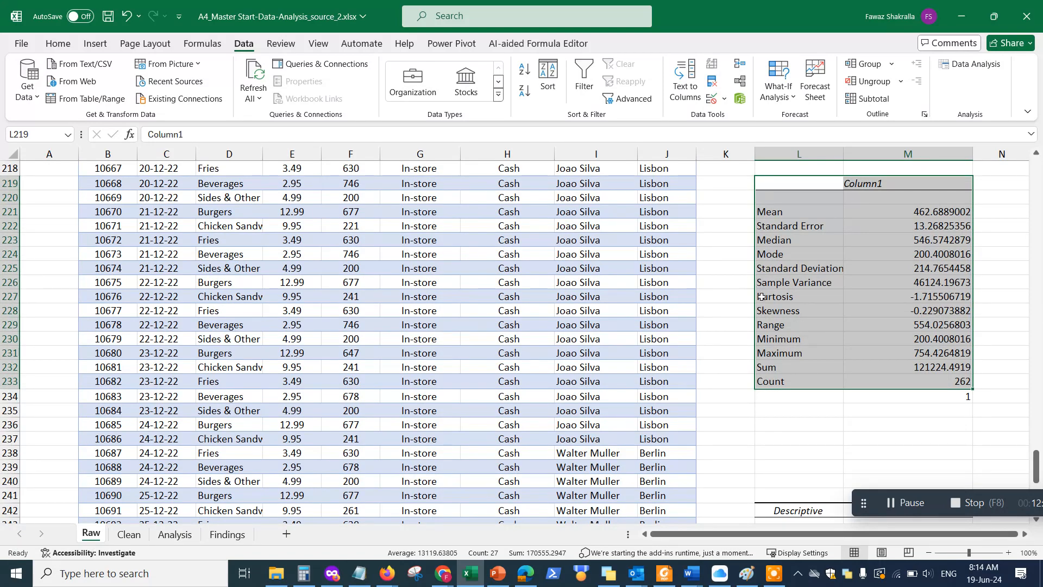
Step: Examine the new summary table at L219 and compare it with the values in the Quantity column
scroll(799, 301, up, 6)
scroll(834, 305, down, 4)
scroll(835, 306, up, 6)
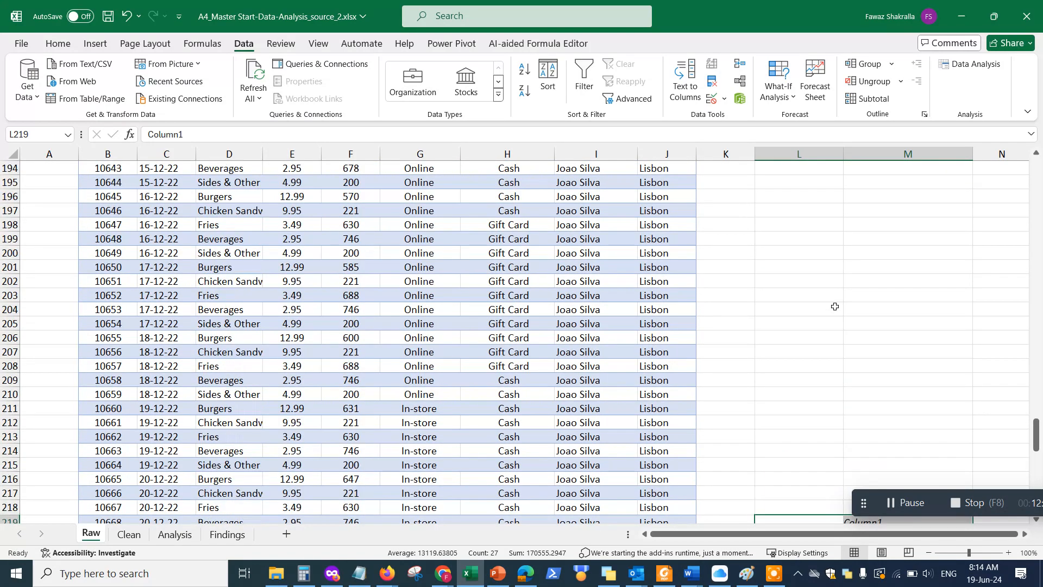
scroll(835, 307, up, 6)
scroll(836, 307, down, 11)
scroll(835, 307, down, 3)
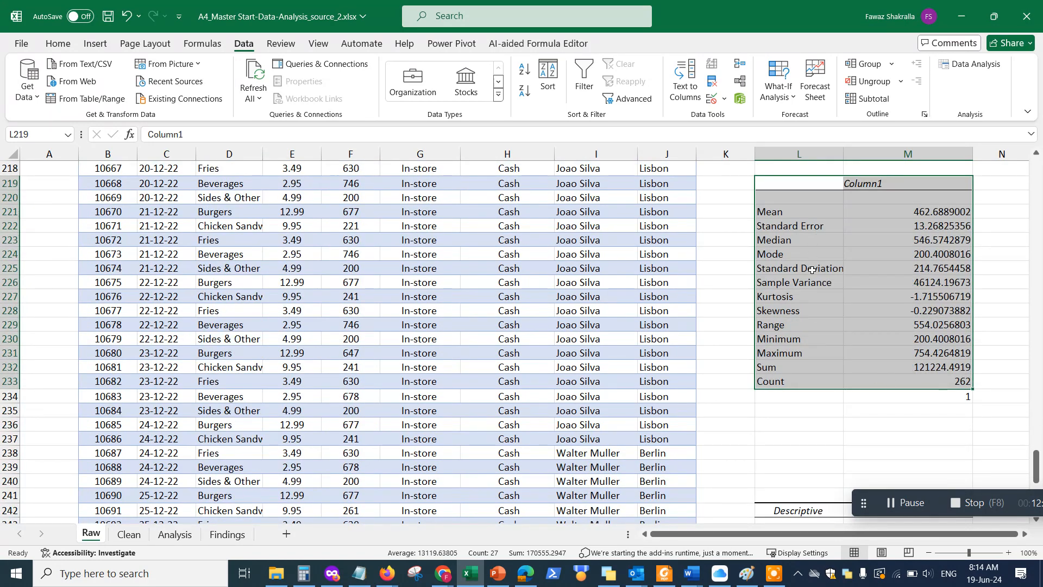
click(437, 354)
scroll(419, 350, up, 20)
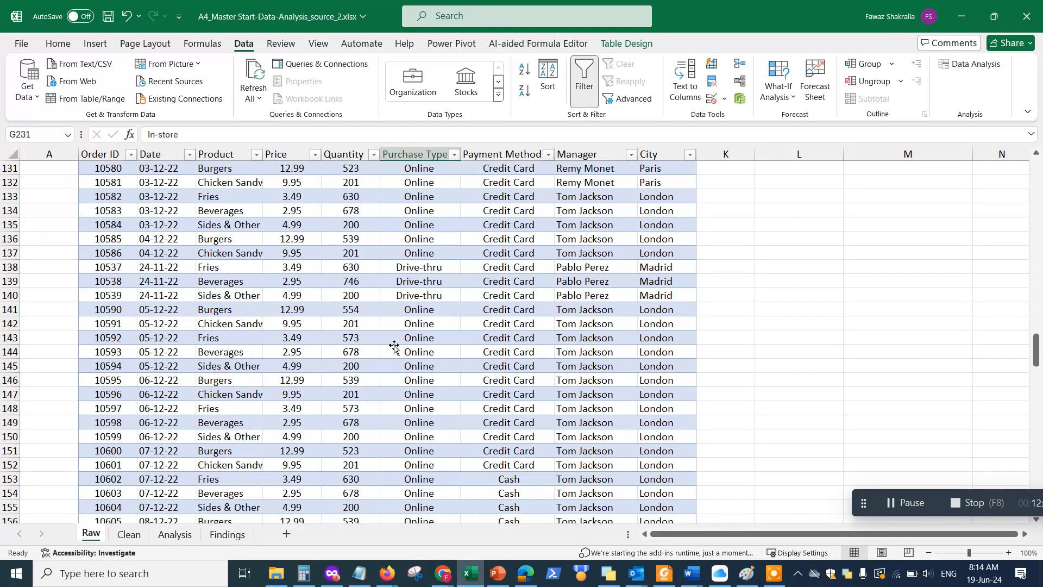
scroll(315, 163, up, 6)
scroll(351, 217, down, 18)
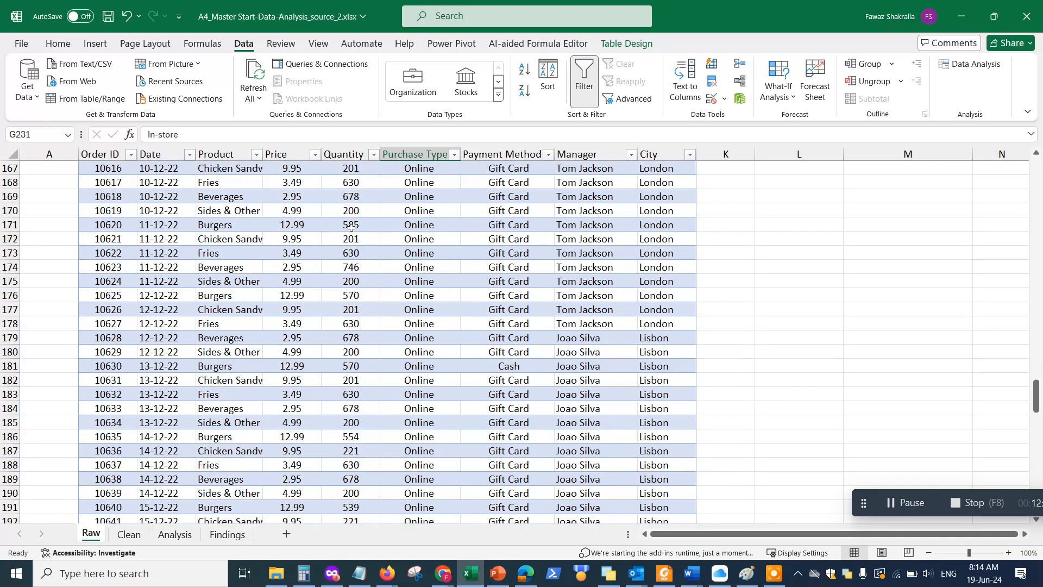
scroll(351, 227, down, 20)
scroll(381, 318, up, 5)
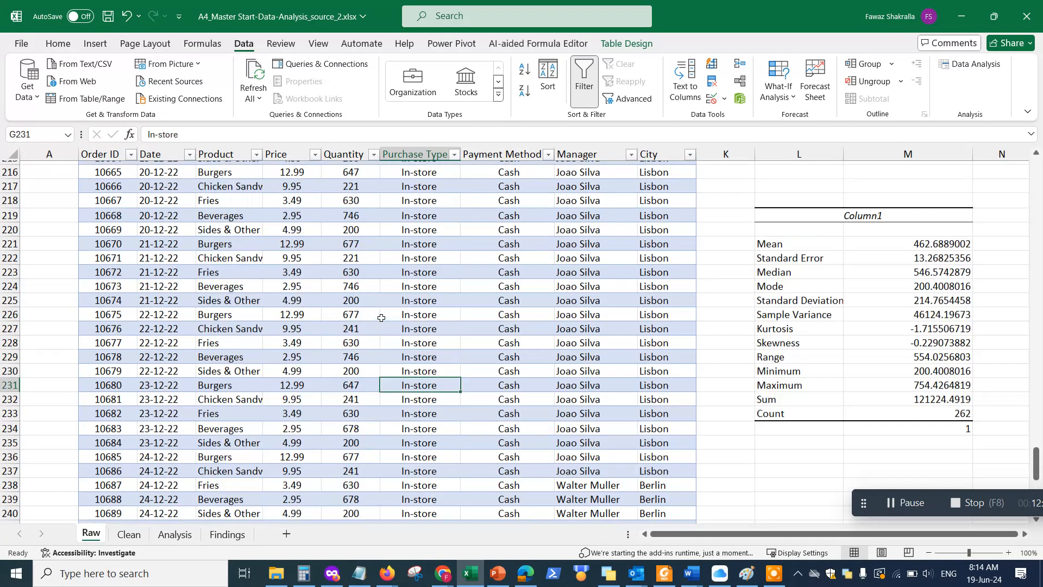
Step: Enter Quantity in M219 as the heading above the values of the new summary table
click(879, 226)
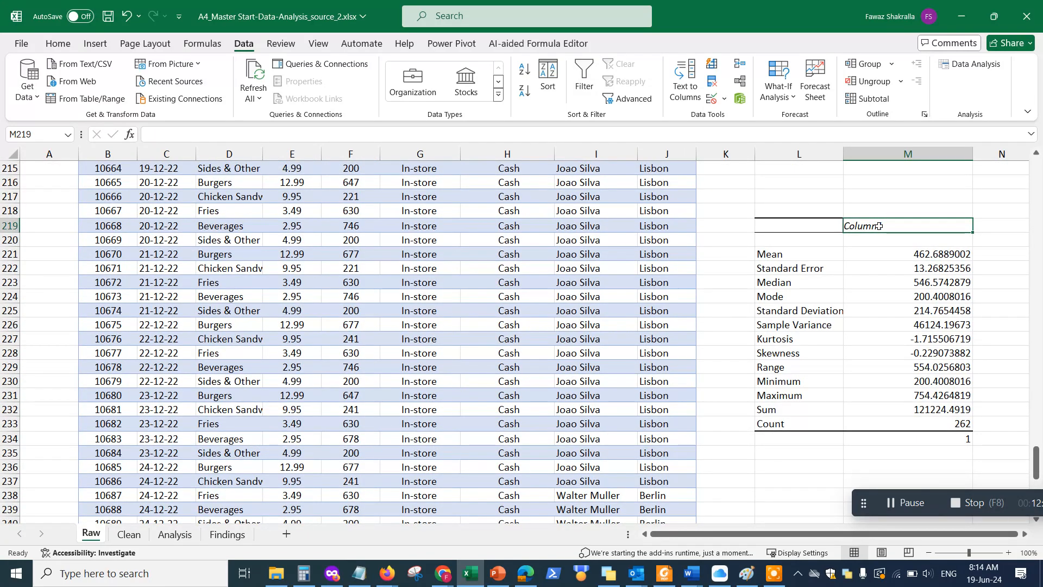
click(796, 228)
click(871, 226)
text(Quanit)
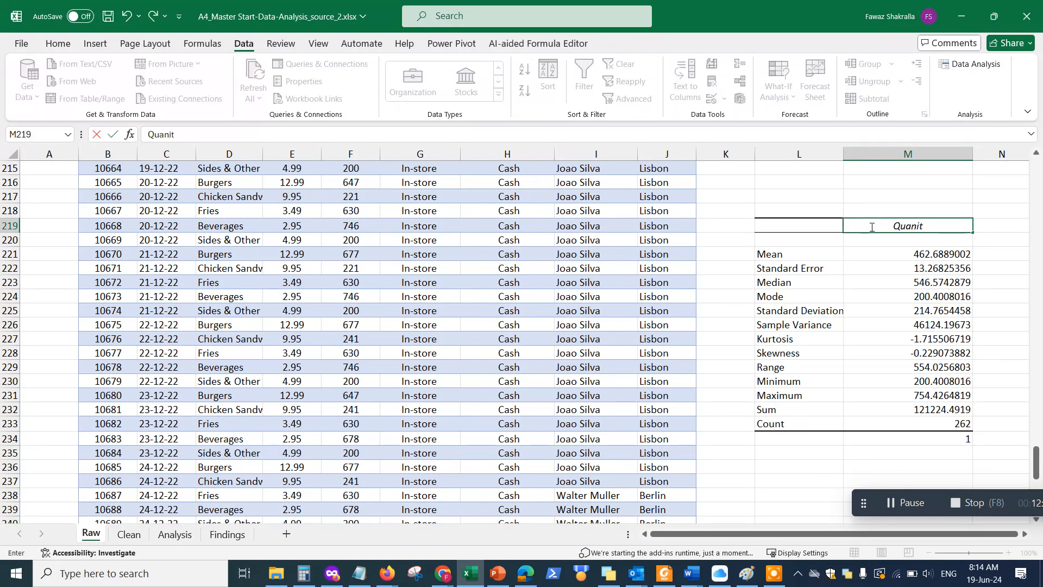
key(BackSpace)
key(BackSpace)
text(tity)
Step: Replace the Column1 heading in L219 with Descriptive
click(819, 221)
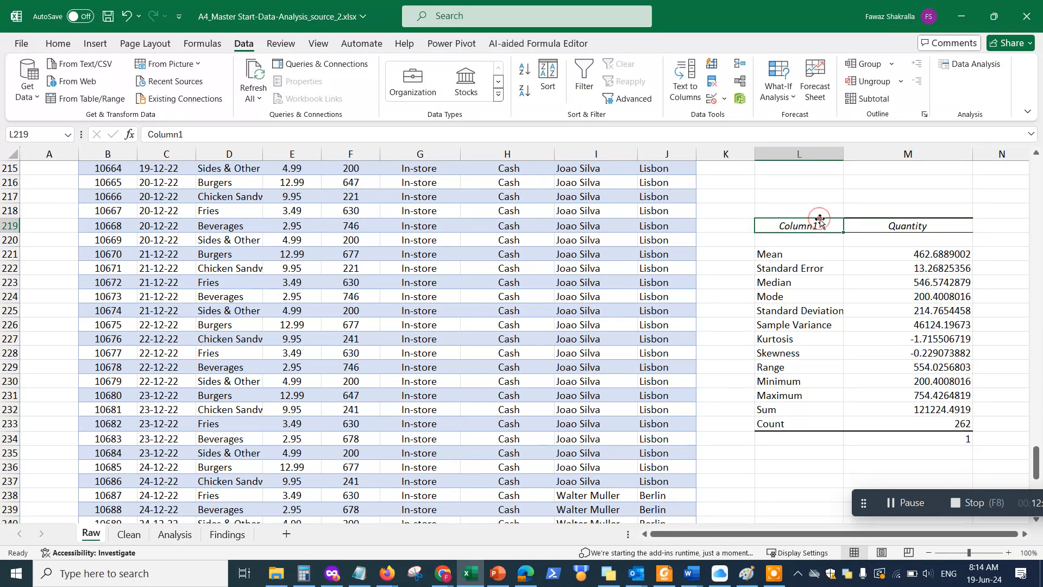
click(810, 227)
text(De)
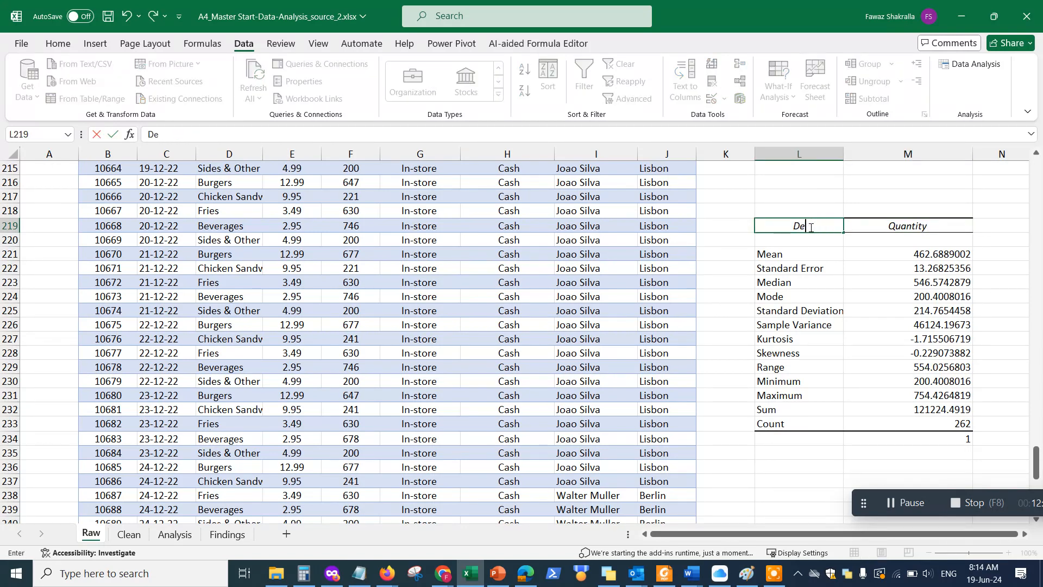
text(scriptive)
key(Return)
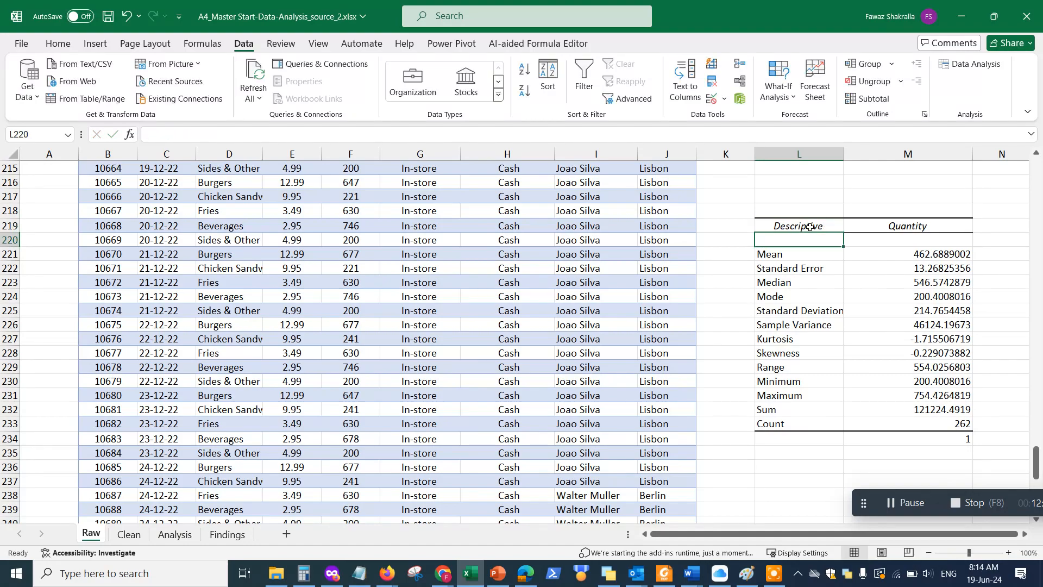
scroll(376, 303, down, 7)
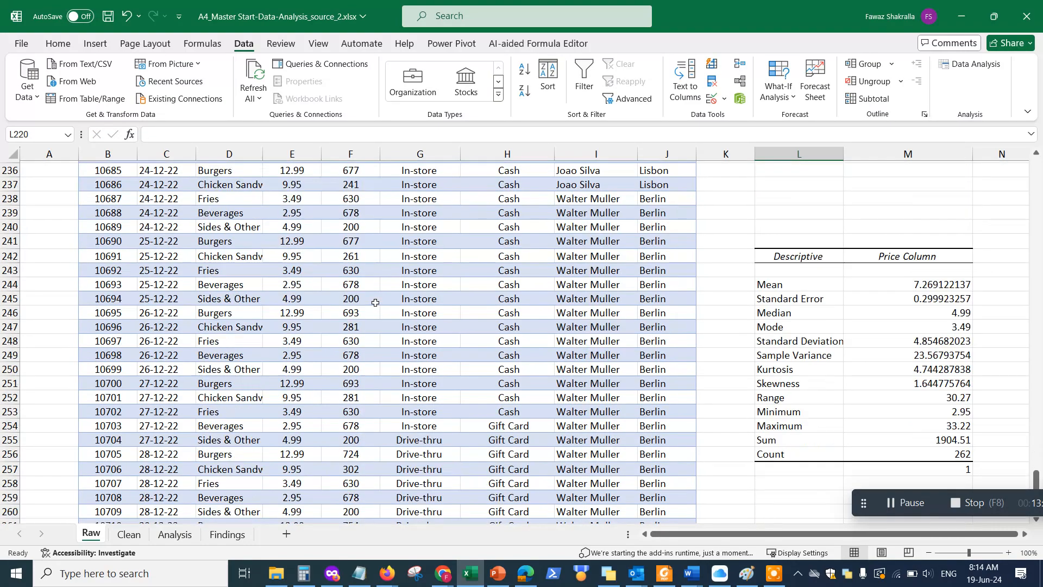
scroll(375, 303, up, 9)
scroll(375, 303, up, 20)
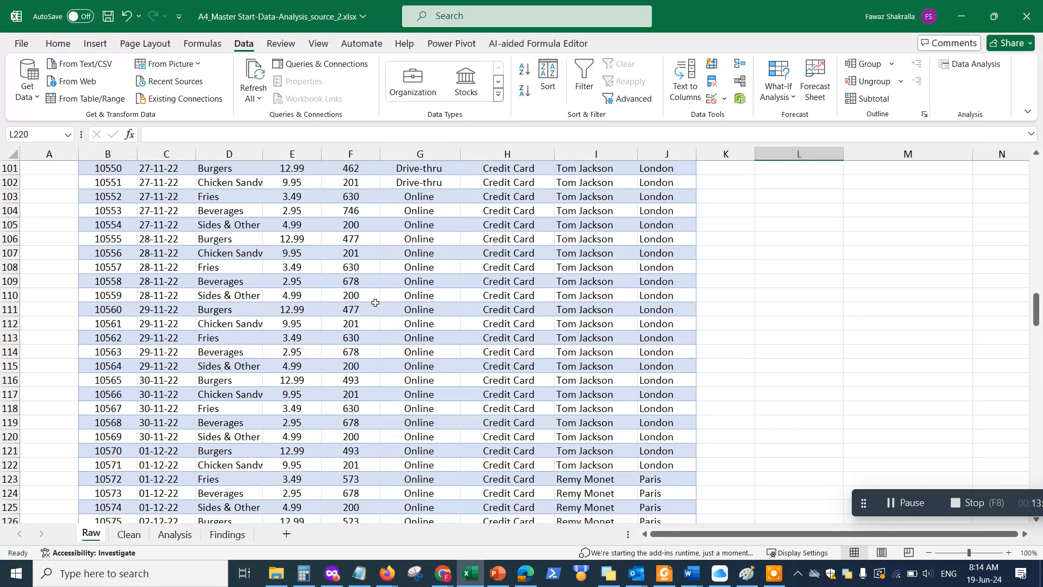
Step: Use AutoSum to total the Quantity values in F3:F264 in the cell directly below the column, for checking against the Quantity summary table
scroll(376, 303, up, 16)
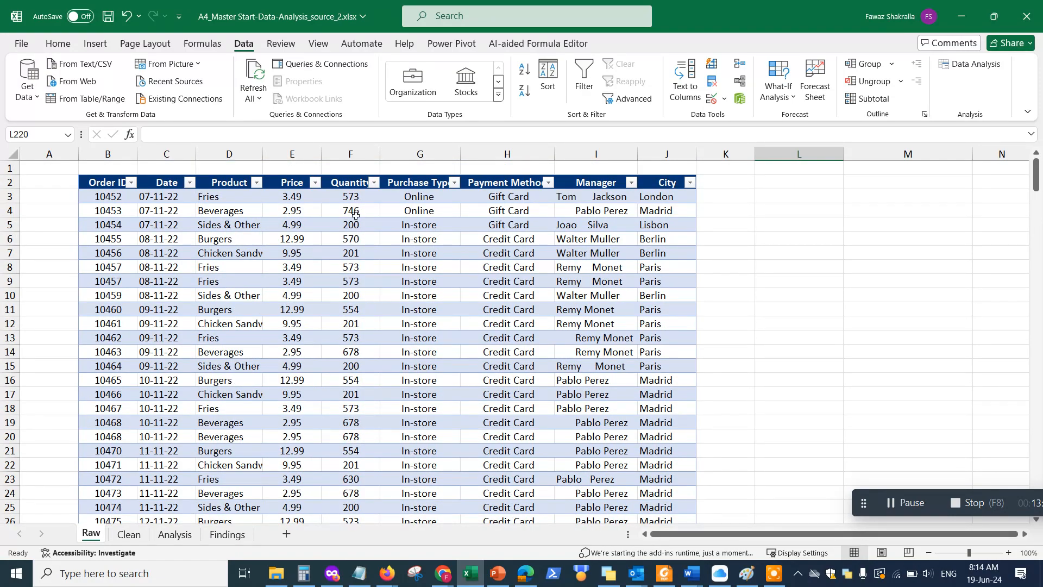
click(352, 198)
drag(352, 197, 350, 498)
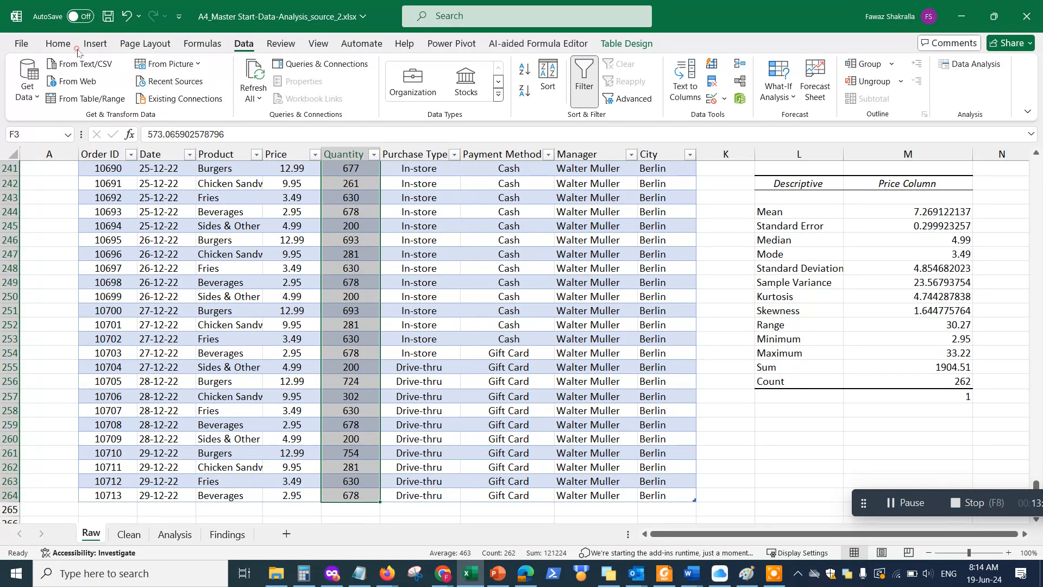
click(59, 44)
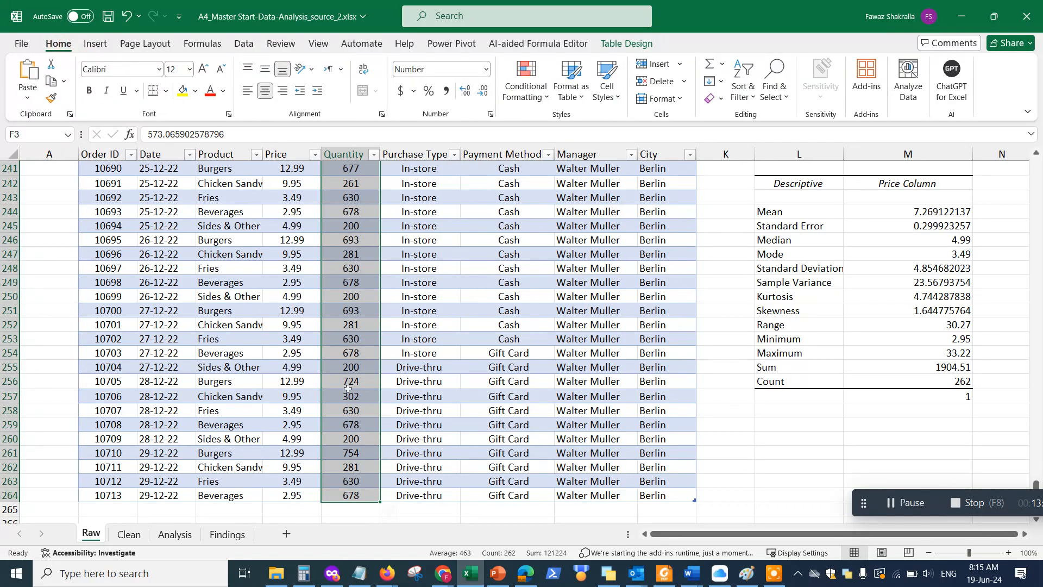
click(710, 64)
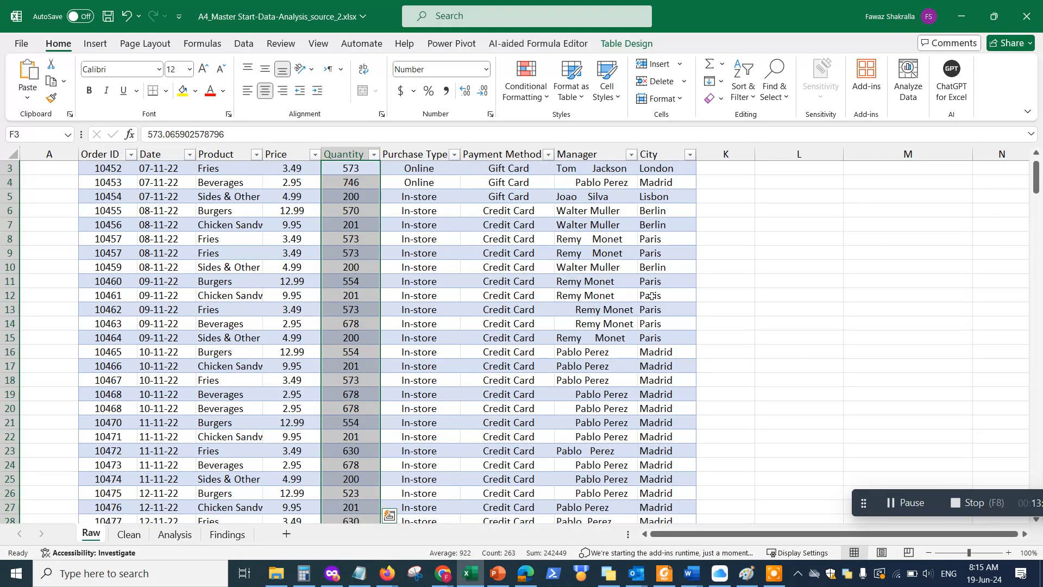
scroll(652, 296, down, 20)
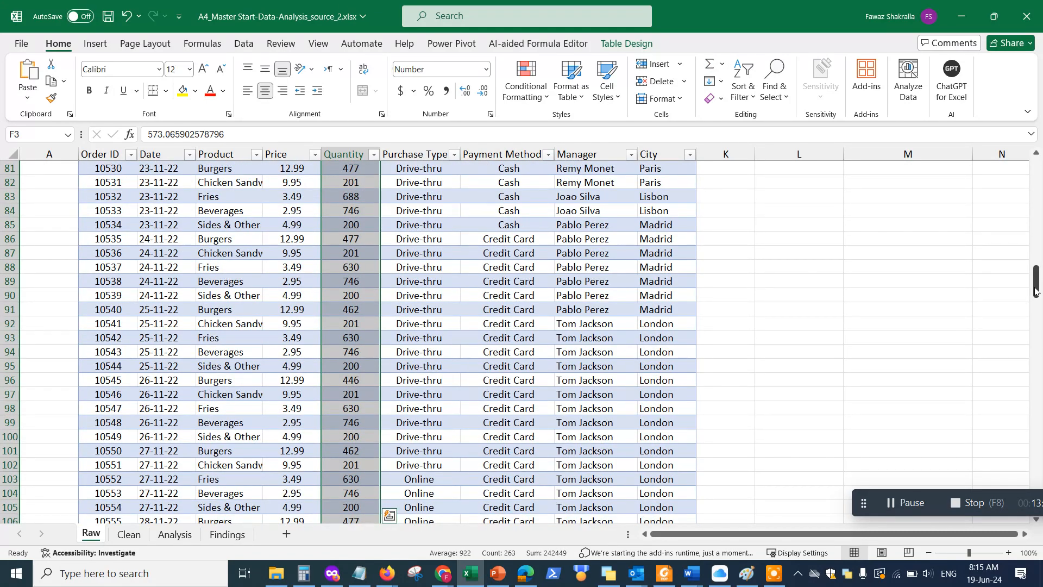
drag(1035, 290, 1038, 465)
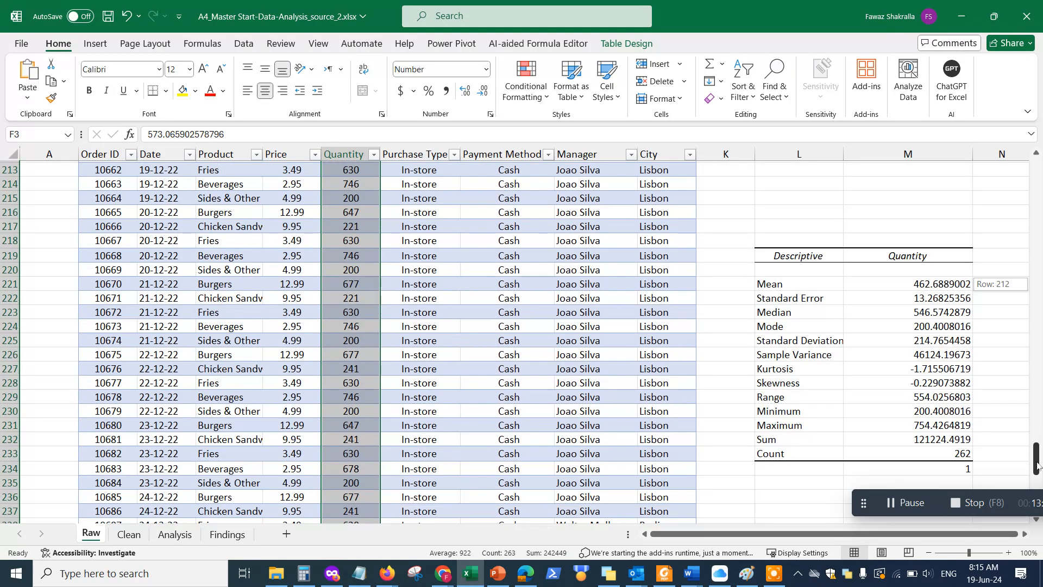